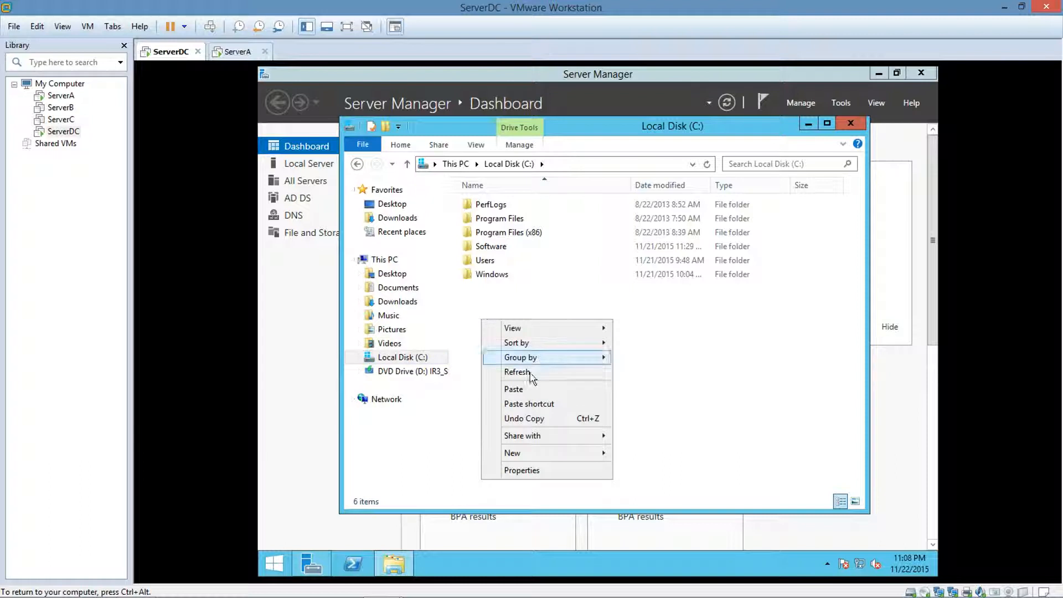
Create a new folder named UserDir in the root of Local Disk (C:).
{"action": "mouse_move", "coordinate": [589, 458]}
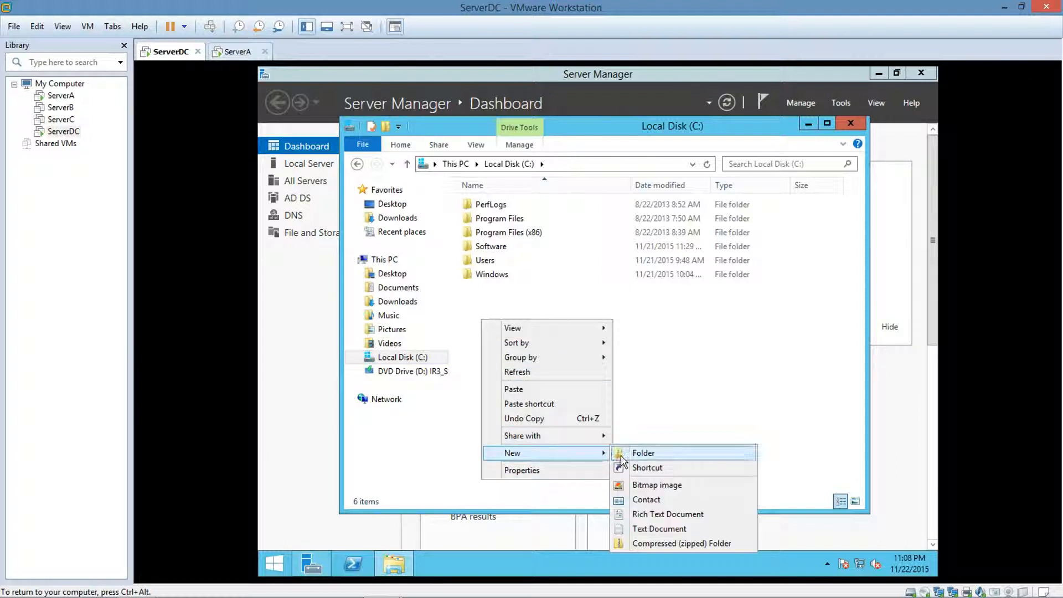
{"action": "left_click", "coordinate": [689, 452]}
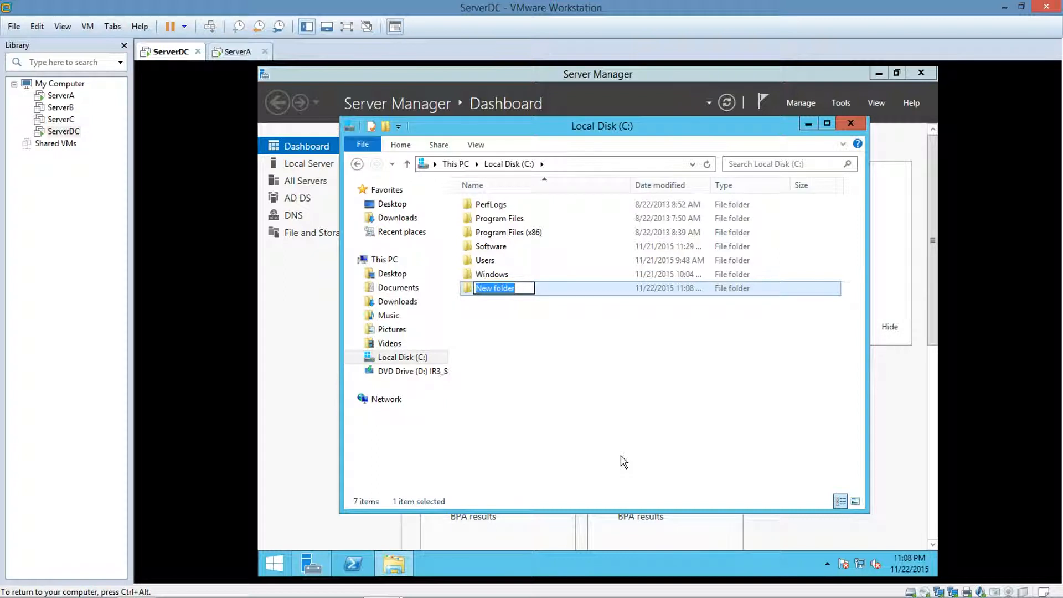
{"action": "type", "text": "UserDi"}
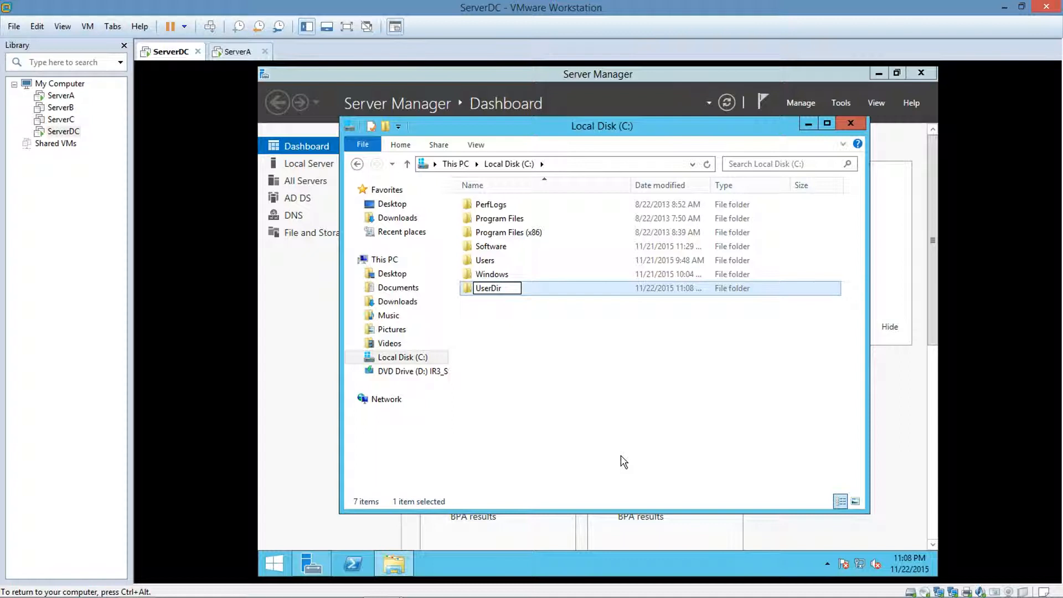
{"action": "type", "text": "r"}
{"action": "left_click", "coordinate": [623, 462]}
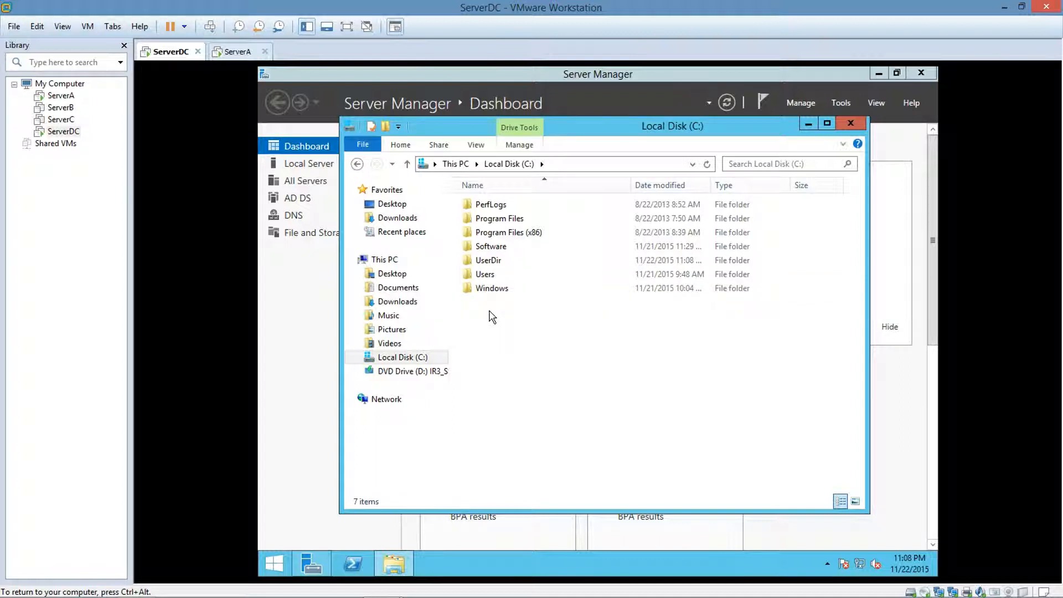
Turn on advanced sharing for the UserDir folder with the hidden share name UserDir$.
{"action": "right_click", "coordinate": [492, 267]}
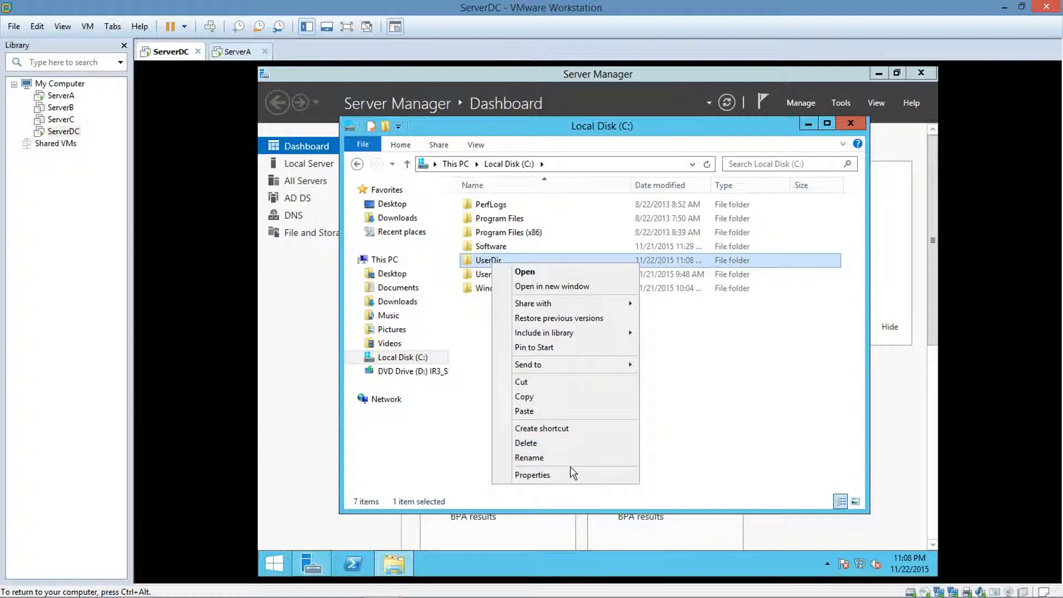
{"action": "left_click", "coordinate": [570, 474]}
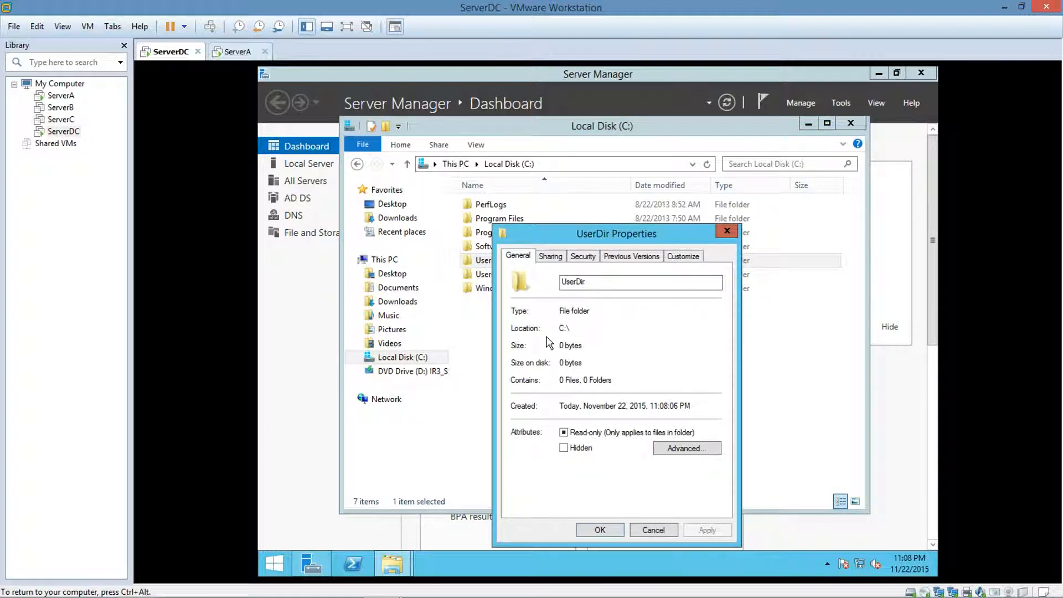
{"action": "left_click", "coordinate": [550, 256]}
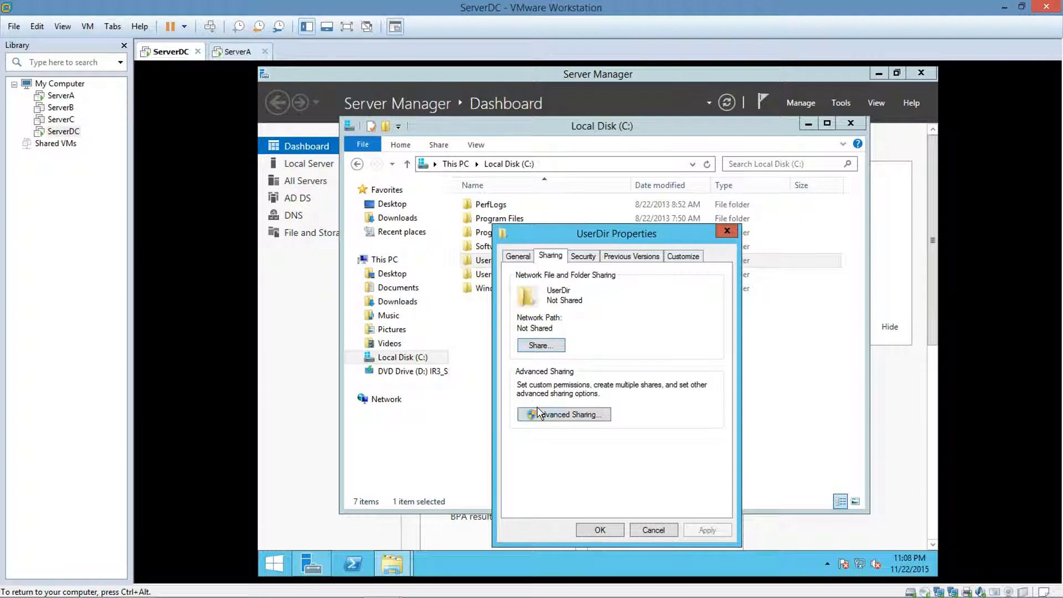
{"action": "left_click", "coordinate": [540, 416]}
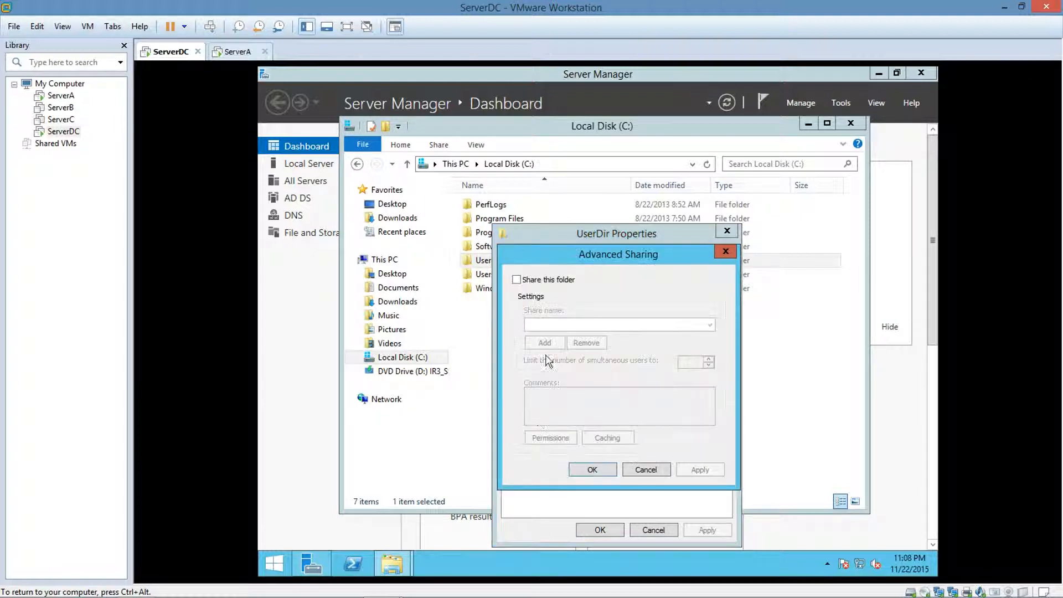
{"action": "left_click", "coordinate": [516, 281]}
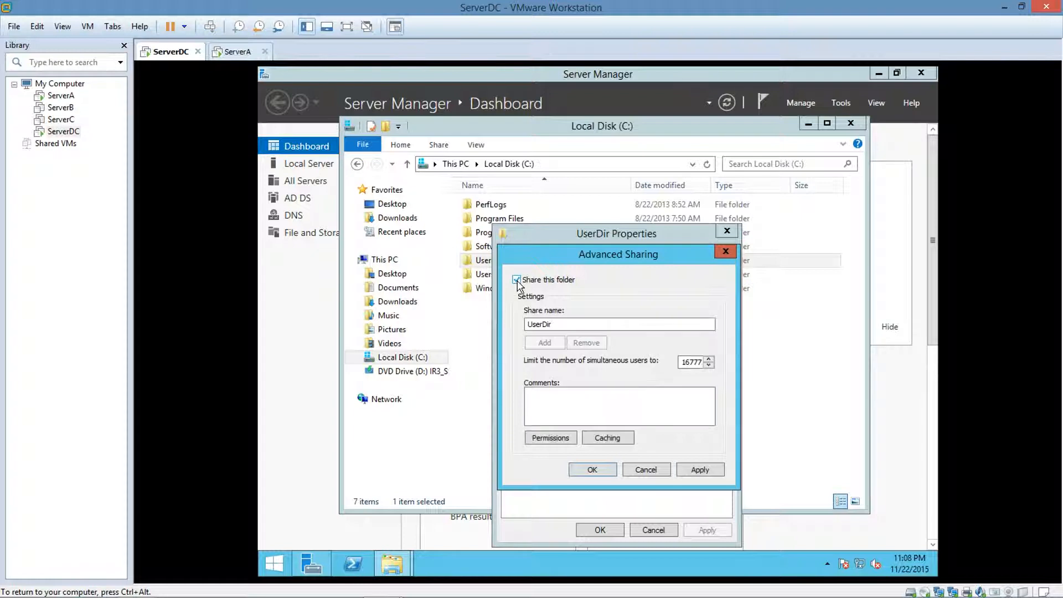
{"action": "left_click", "coordinate": [583, 326]}
Allow Everyone Full Control in the UserDir$ share permissions and save the sharing settings.
{"action": "left_click", "coordinate": [539, 438]}
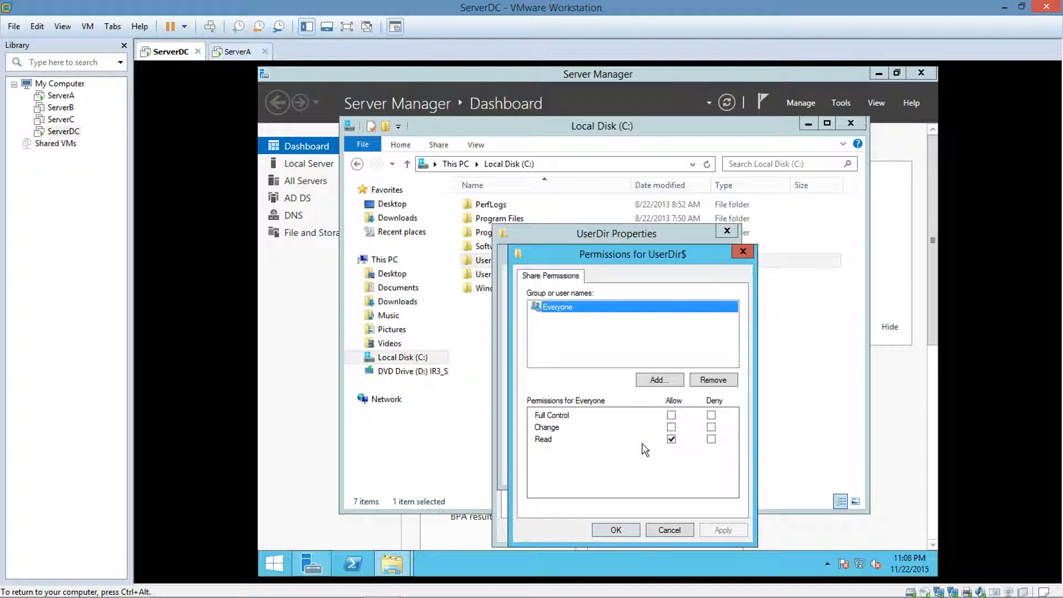
{"action": "left_click", "coordinate": [671, 415]}
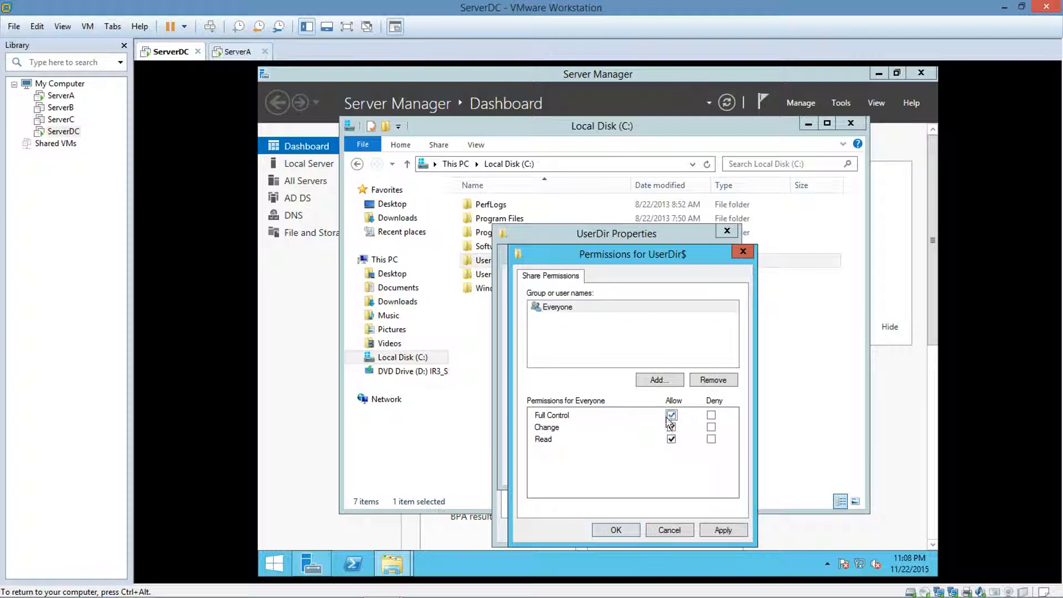
{"action": "left_click", "coordinate": [616, 530]}
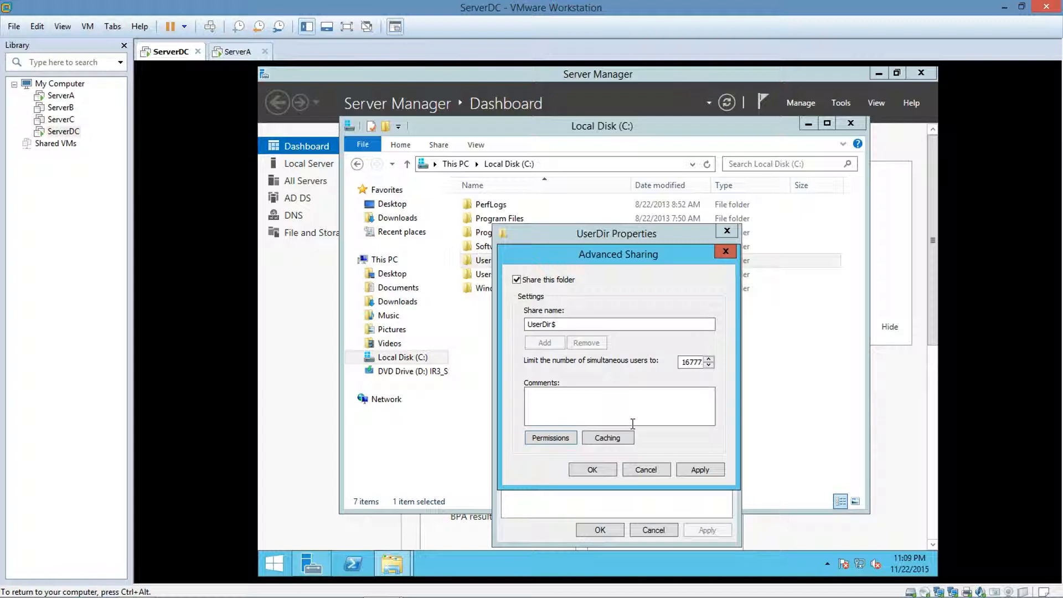
{"action": "left_click", "coordinate": [602, 470]}
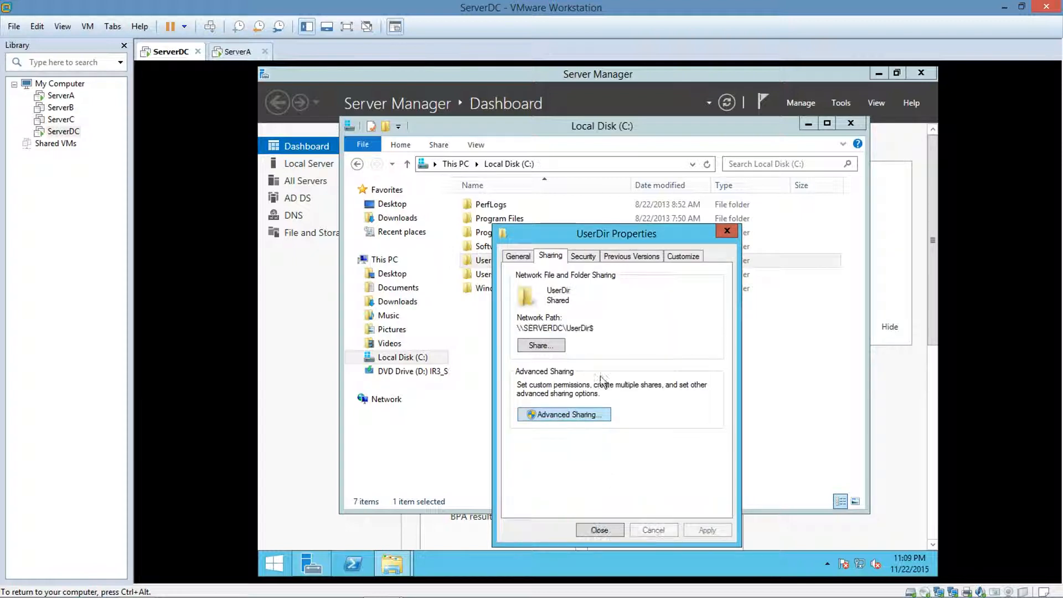
Disable inheritance in UserDir's advanced security settings, converting the inherited permissions into explicit permissions.
{"action": "left_click", "coordinate": [584, 257]}
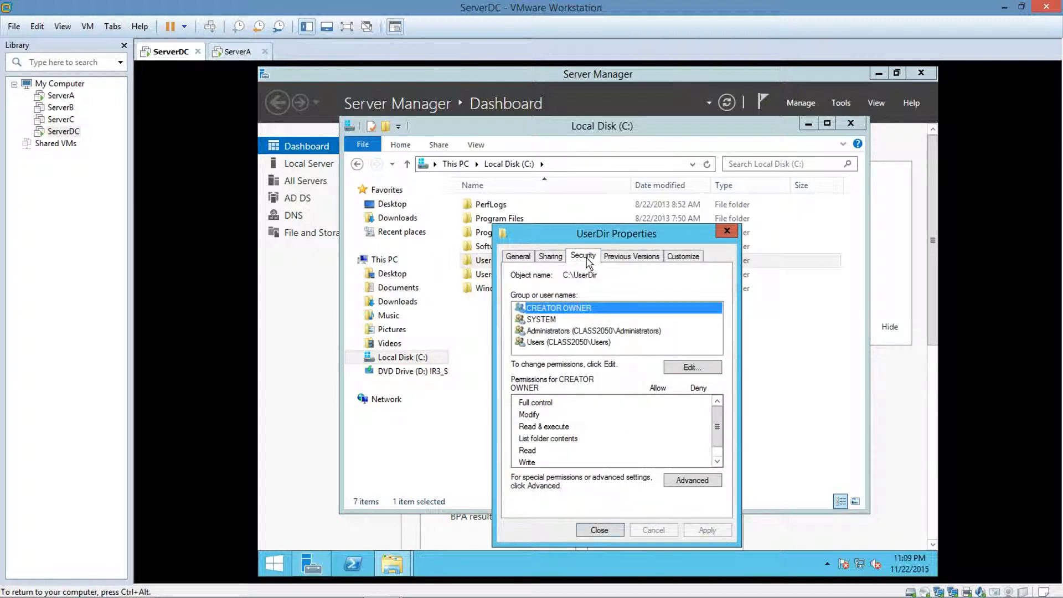
{"action": "left_click", "coordinate": [693, 481]}
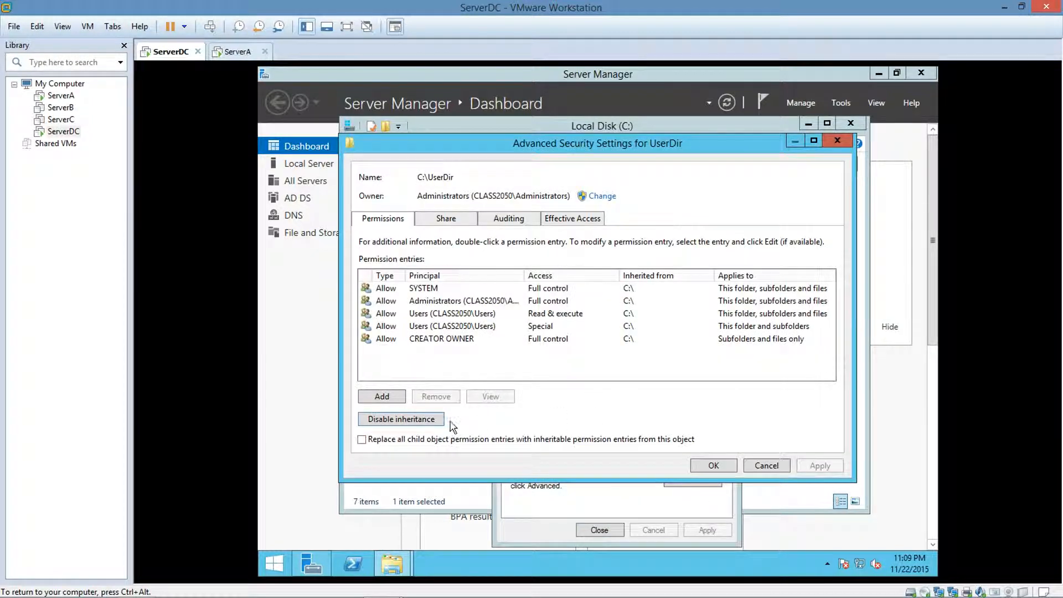
{"action": "left_click", "coordinate": [433, 423]}
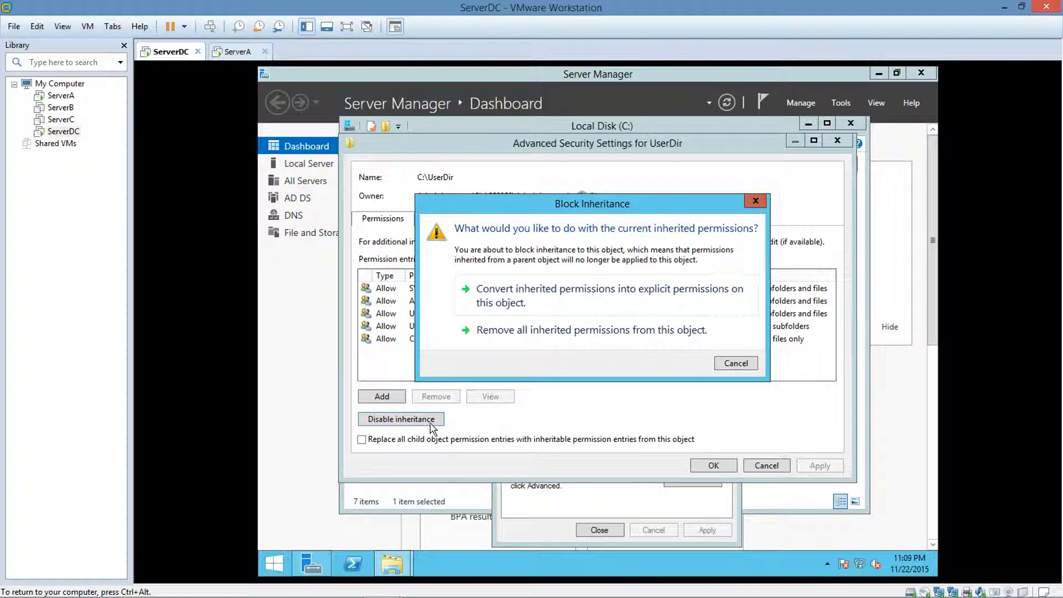
{"action": "left_click", "coordinate": [552, 299]}
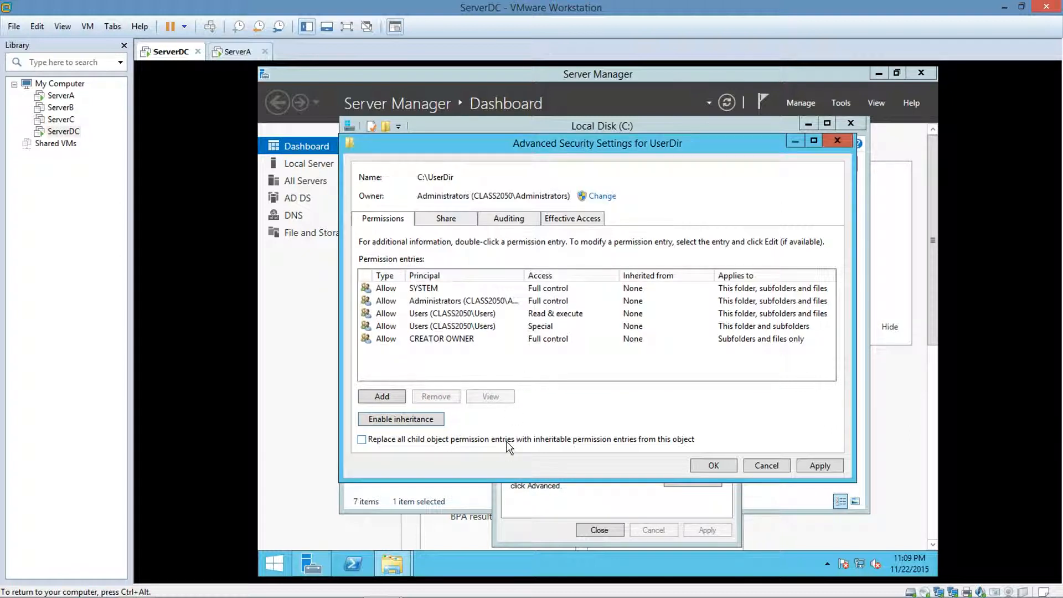
Remove both Users permission entries, Read & execute and Special, from the UserDir folder.
{"action": "left_click", "coordinate": [426, 313]}
{"action": "left_click", "coordinate": [437, 395]}
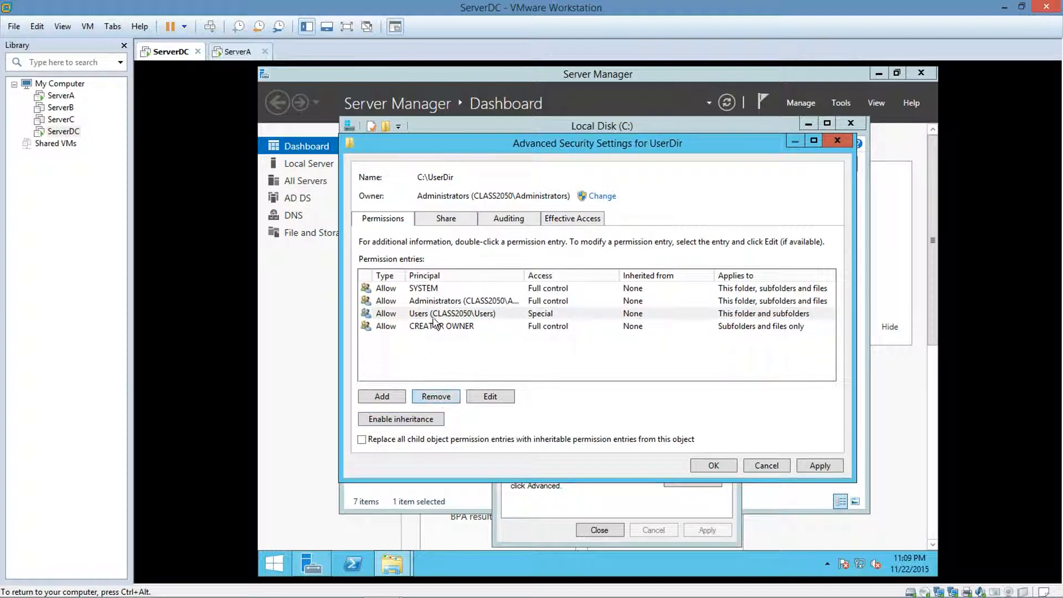
{"action": "left_click", "coordinate": [435, 315]}
{"action": "left_click", "coordinate": [424, 399]}
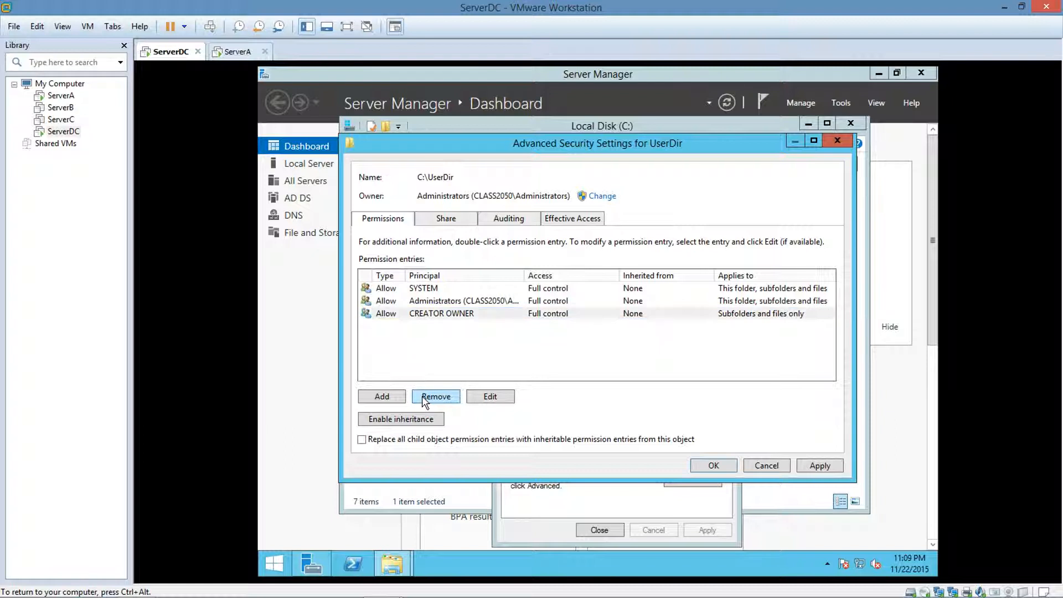
Add a permission entry for UserDir with the domain user's account as its principal, verifying the account name.
{"action": "left_click", "coordinate": [392, 398]}
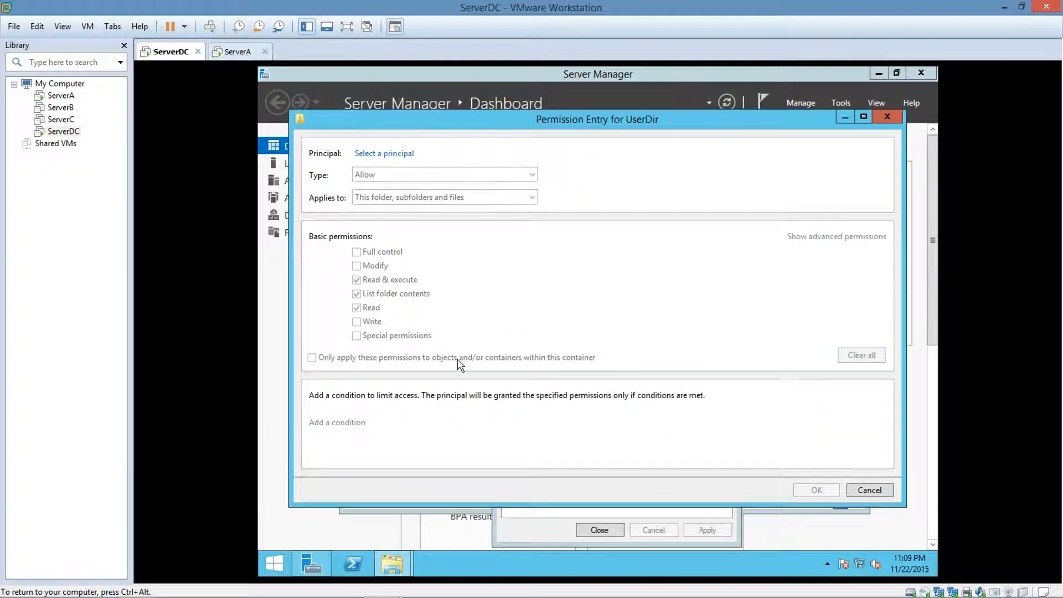
{"action": "left_click", "coordinate": [382, 155]}
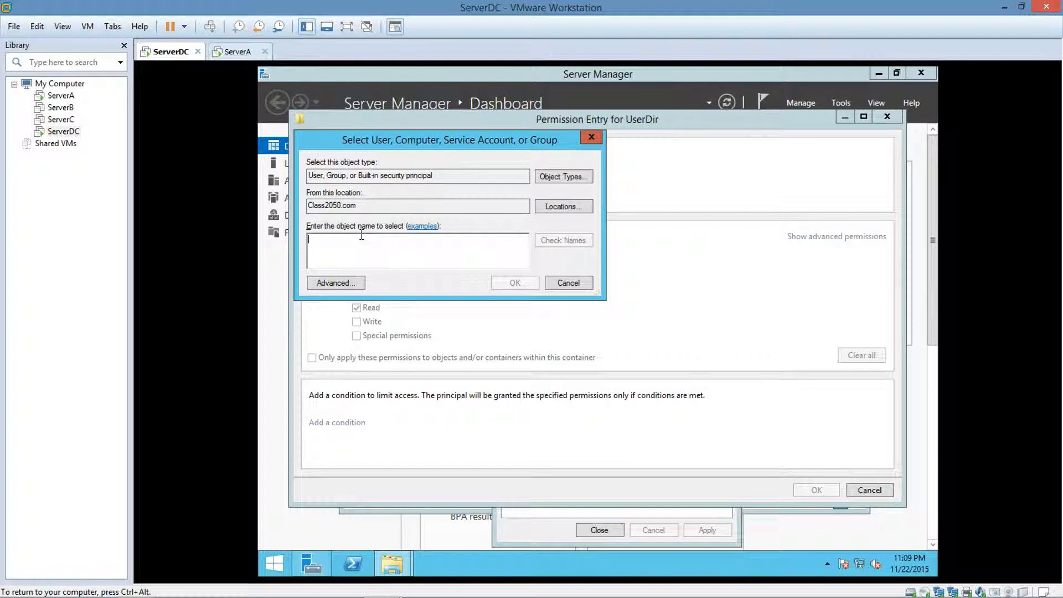
{"action": "type", "text": "BSmith"}
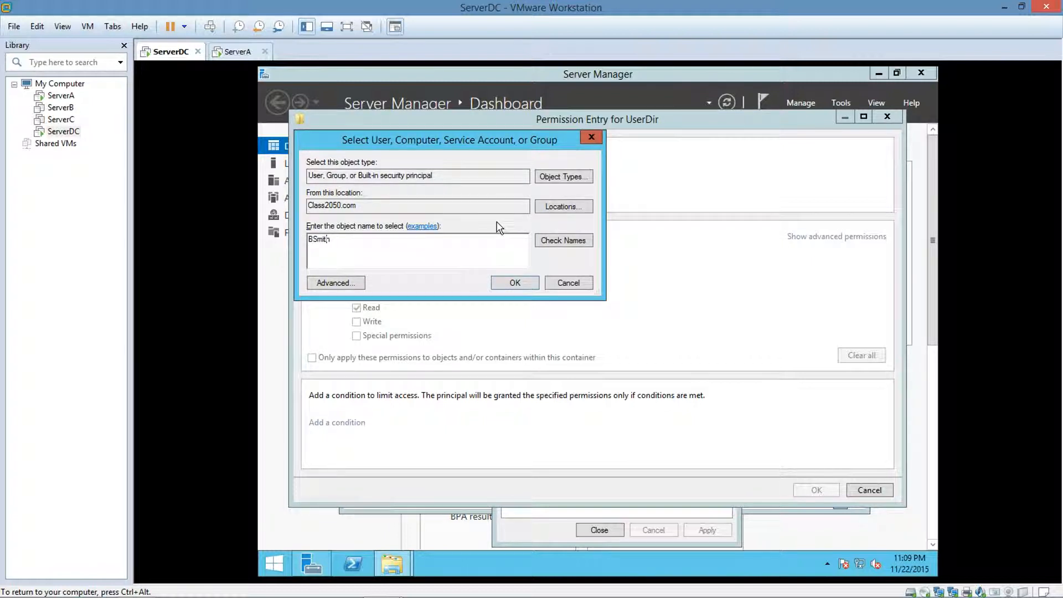
{"action": "left_click", "coordinate": [546, 241]}
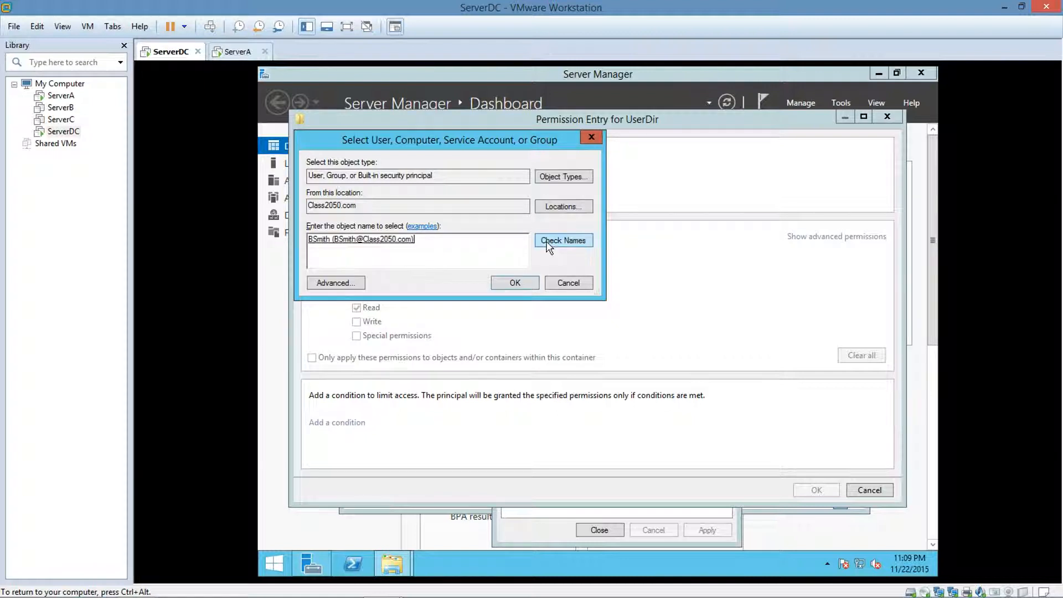
{"action": "left_click", "coordinate": [515, 283]}
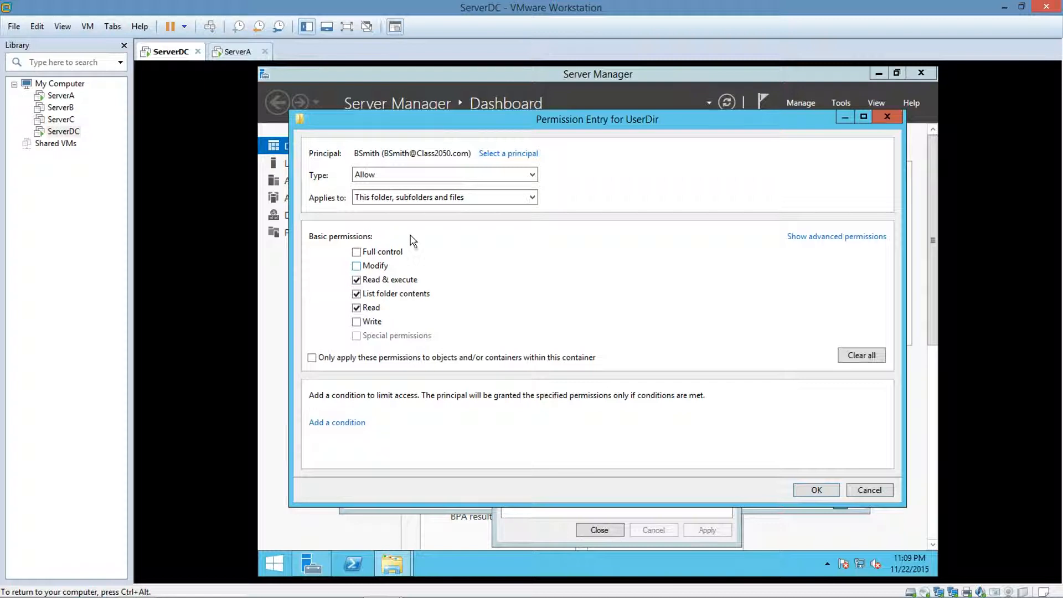
Apply the user's entry to This folder only, additionally allow Create folders / append data, then save the security settings and close the folder windows.
{"action": "left_click", "coordinate": [477, 199]}
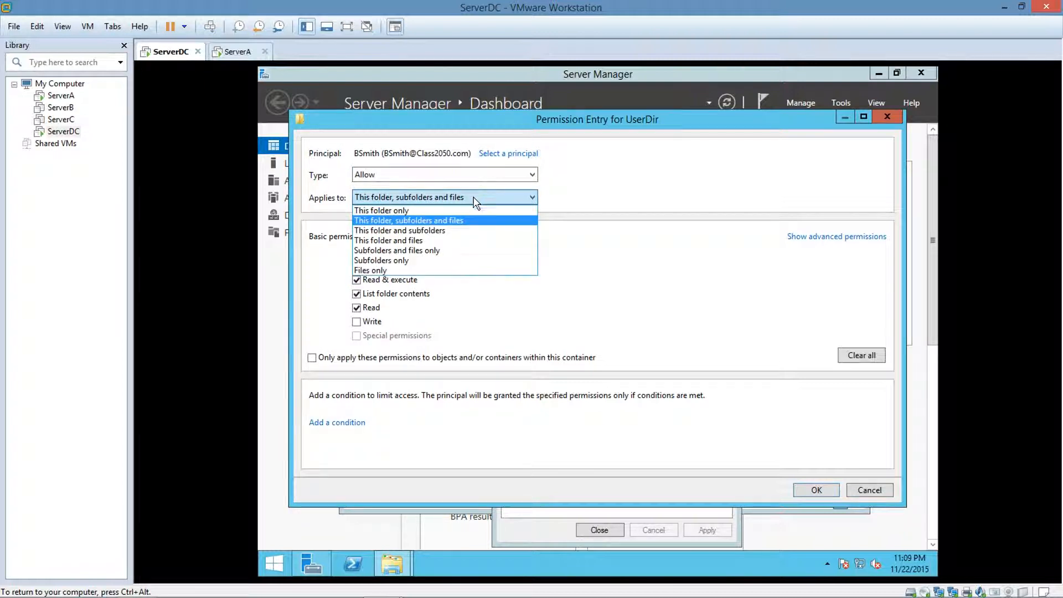
{"action": "left_click", "coordinate": [463, 211]}
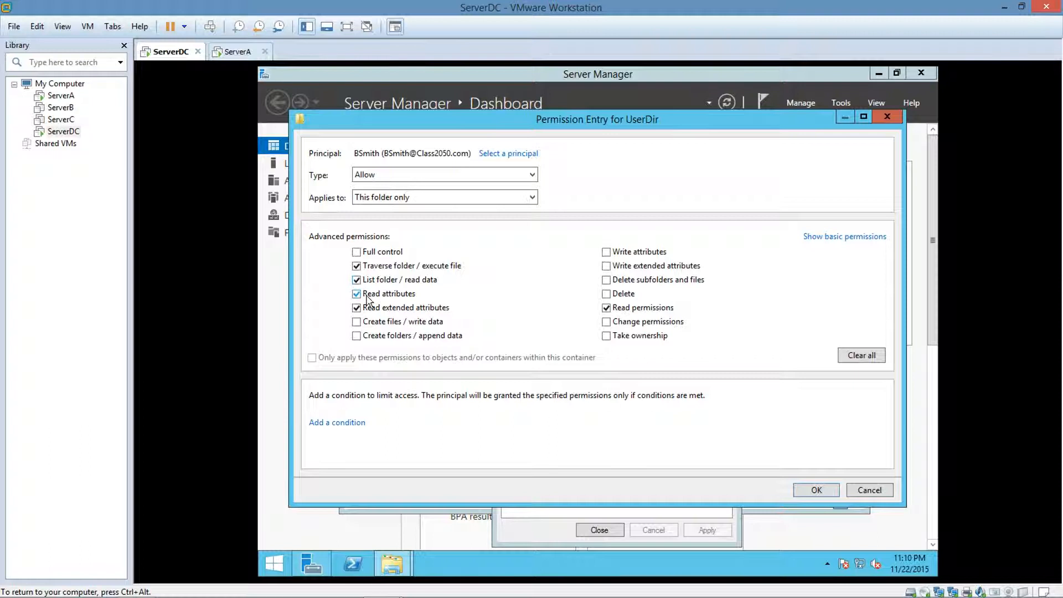
{"action": "left_click", "coordinate": [356, 336]}
{"action": "left_click", "coordinate": [815, 491]}
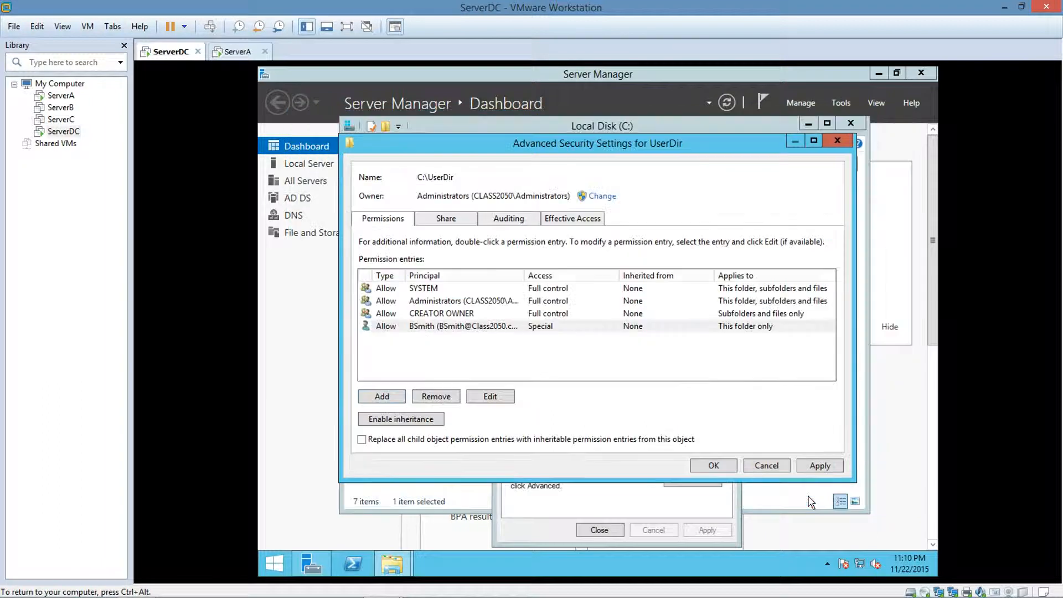
{"action": "left_click", "coordinate": [810, 467]}
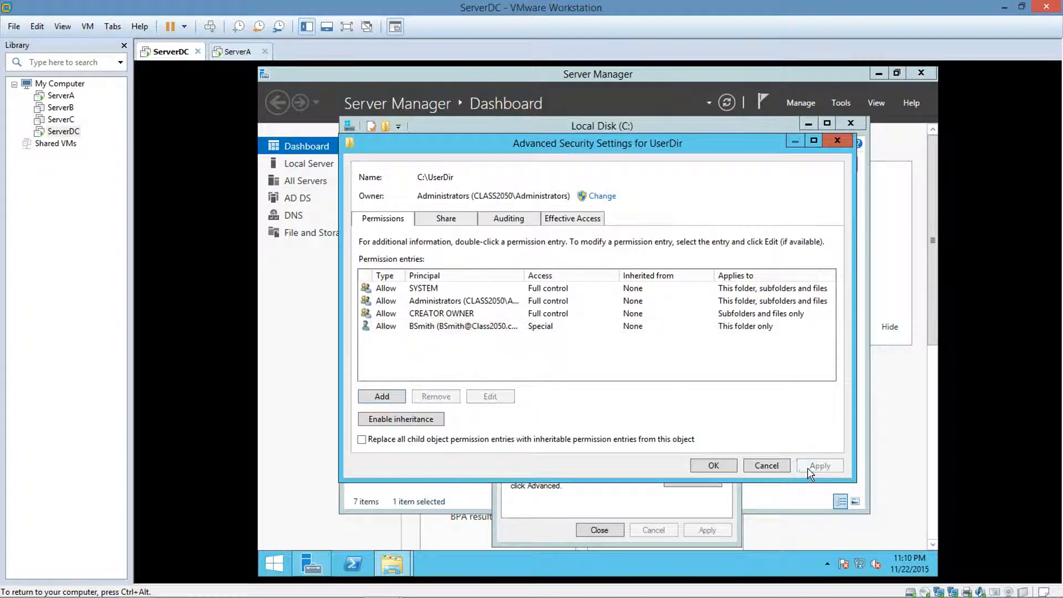
{"action": "left_click", "coordinate": [717, 466]}
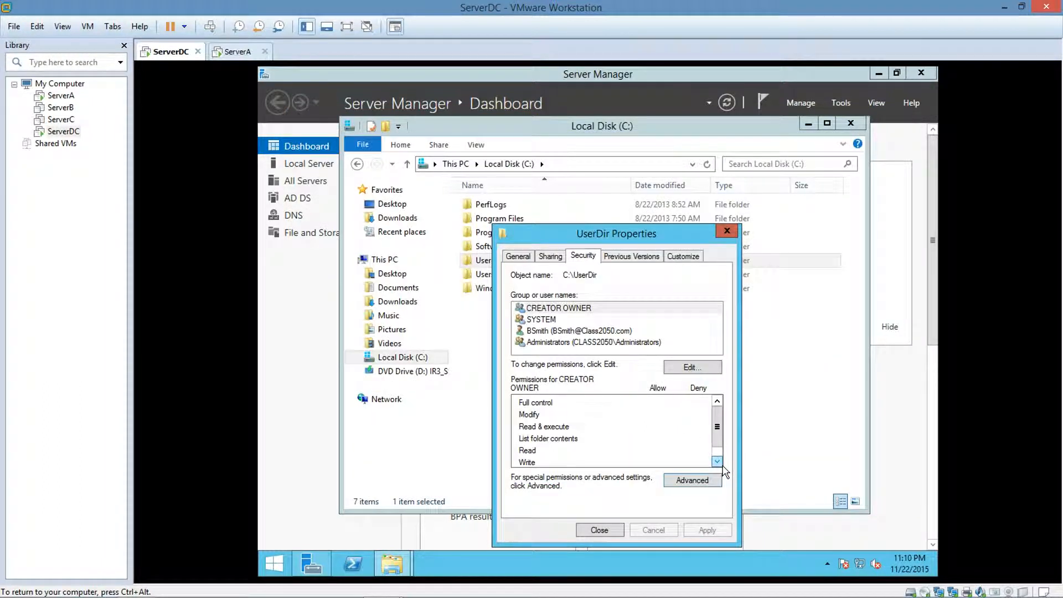
{"action": "left_click", "coordinate": [727, 232]}
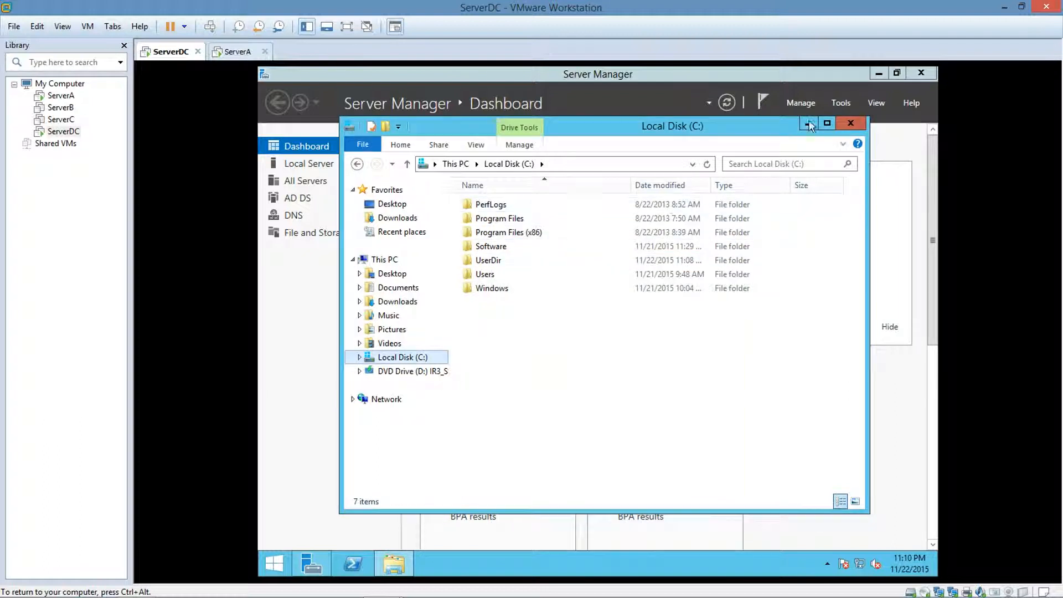
{"action": "left_click", "coordinate": [852, 124]}
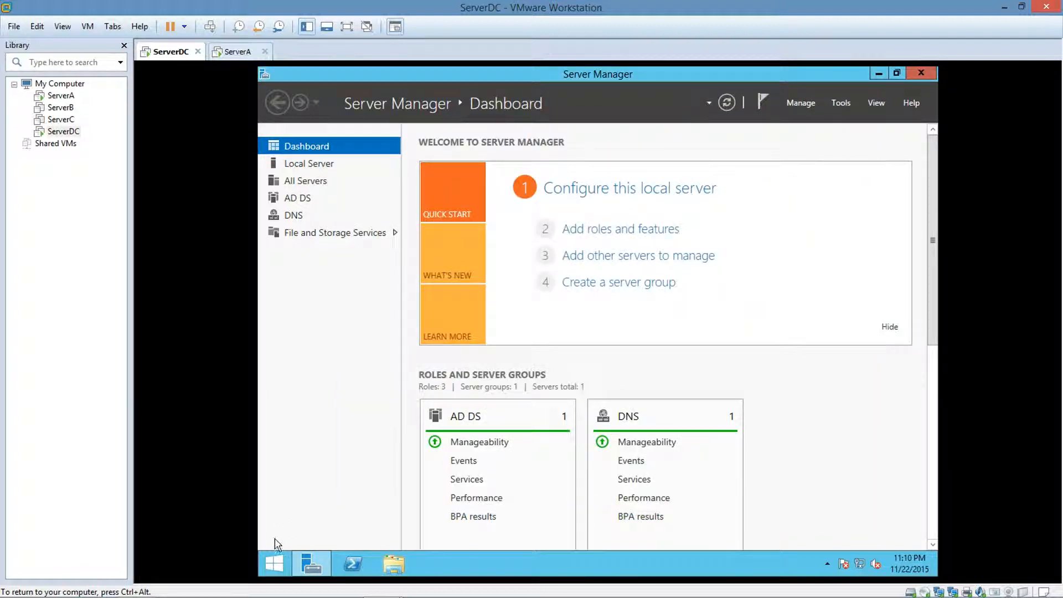
Open the Group Policy Management console from the Administrative Tools.
{"action": "left_click", "coordinate": [273, 557]}
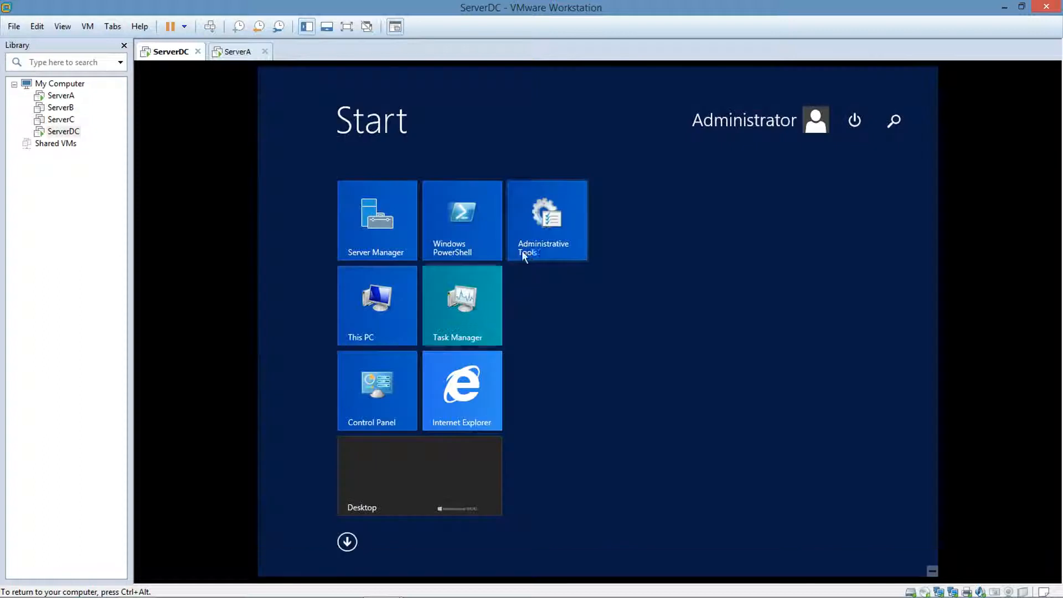
{"action": "left_click", "coordinate": [548, 213]}
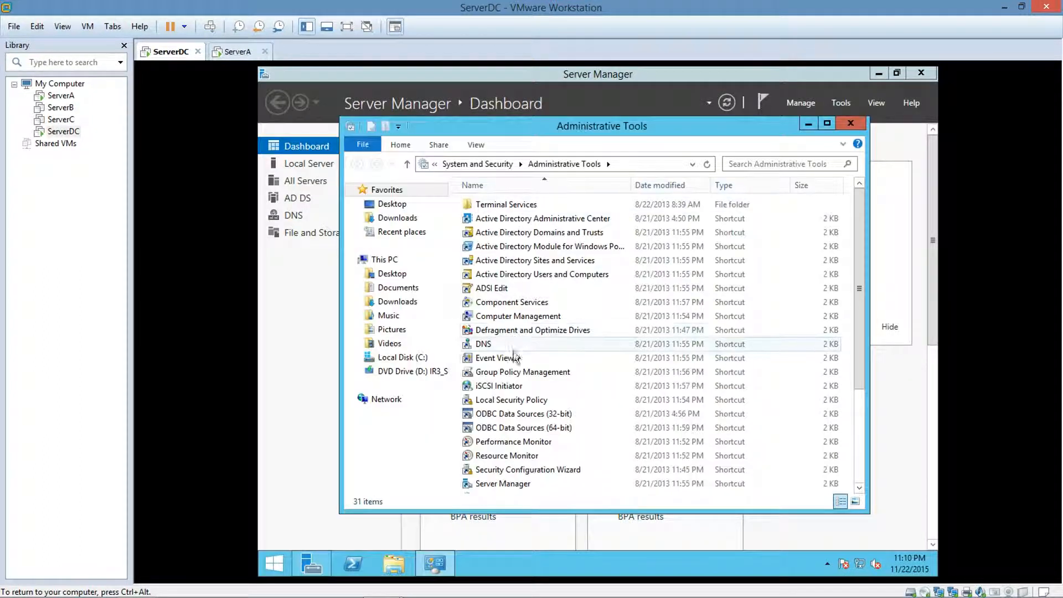
{"action": "left_click", "coordinate": [515, 371]}
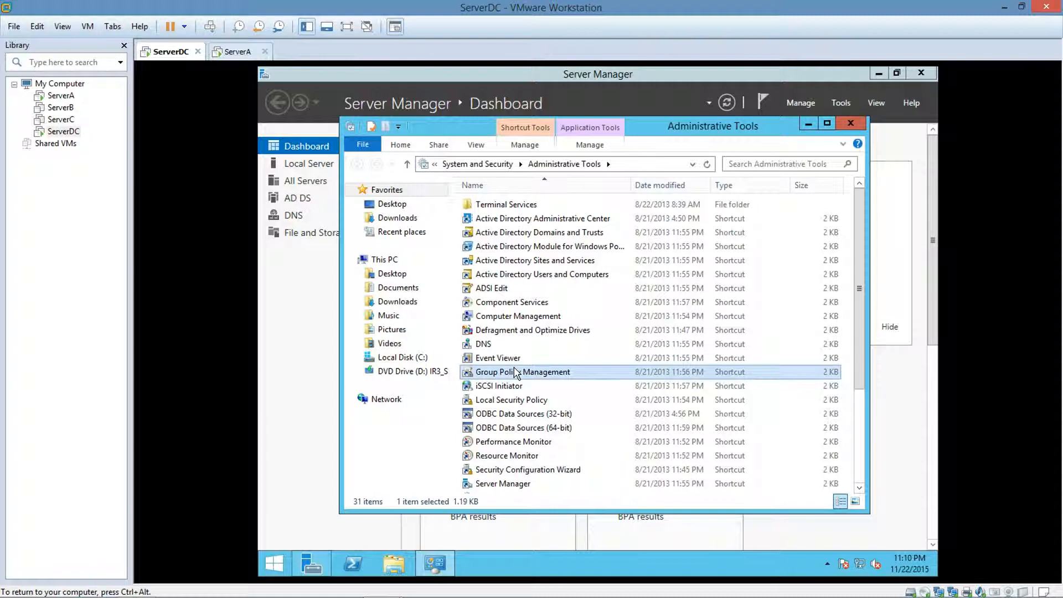
{"action": "double_click", "coordinate": [514, 371]}
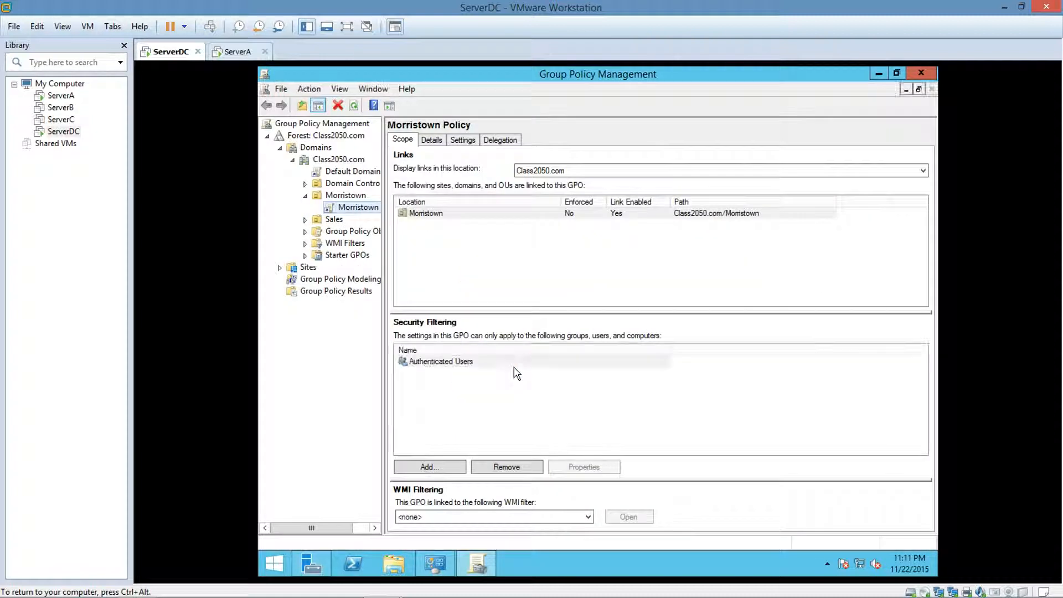
Create a new GPO named Folder Redirection GPO and link it to the Sales organizational unit.
{"action": "right_click", "coordinate": [322, 220]}
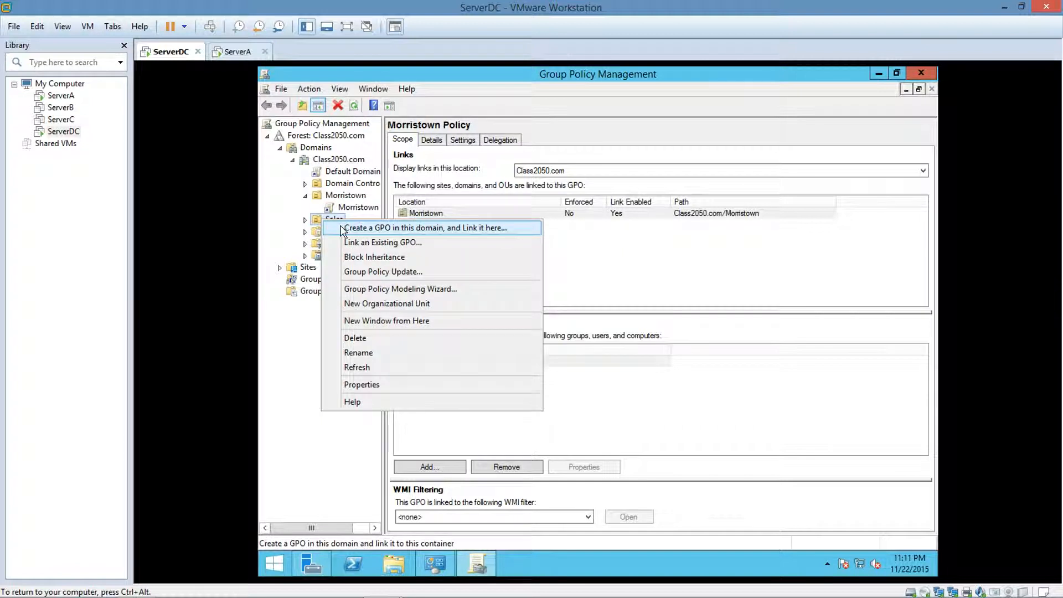
{"action": "left_click", "coordinate": [341, 228]}
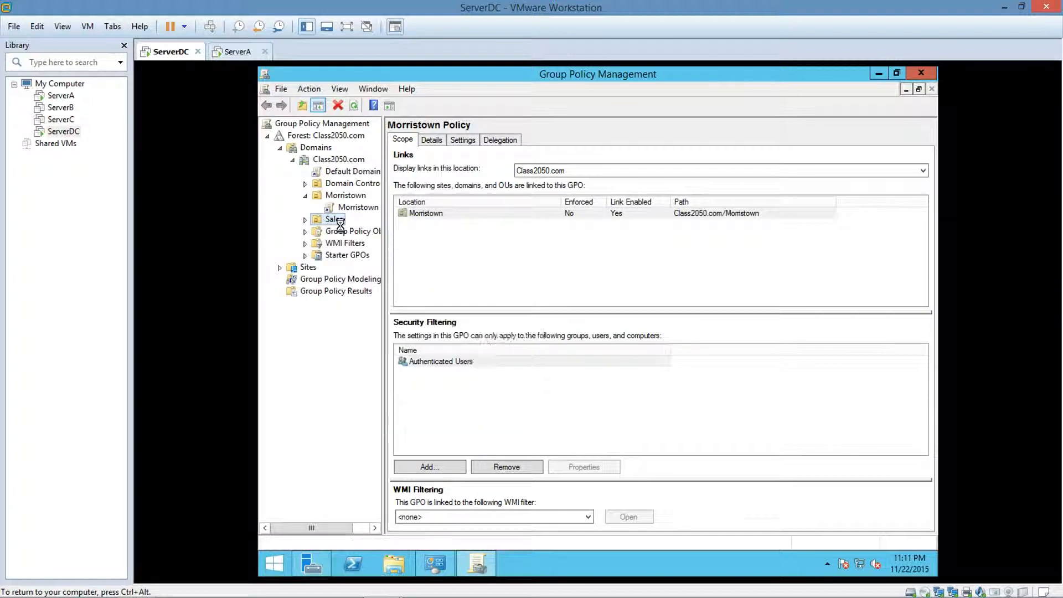
{"action": "key", "text": "BackSpace"}
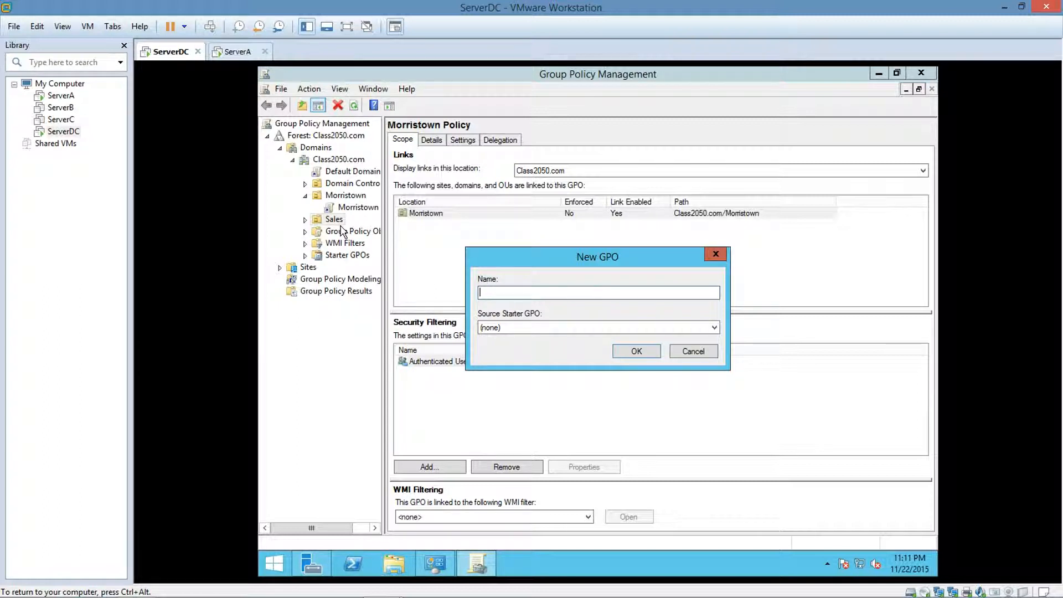
{"action": "type", "text": "Folder Redirection GPO"}
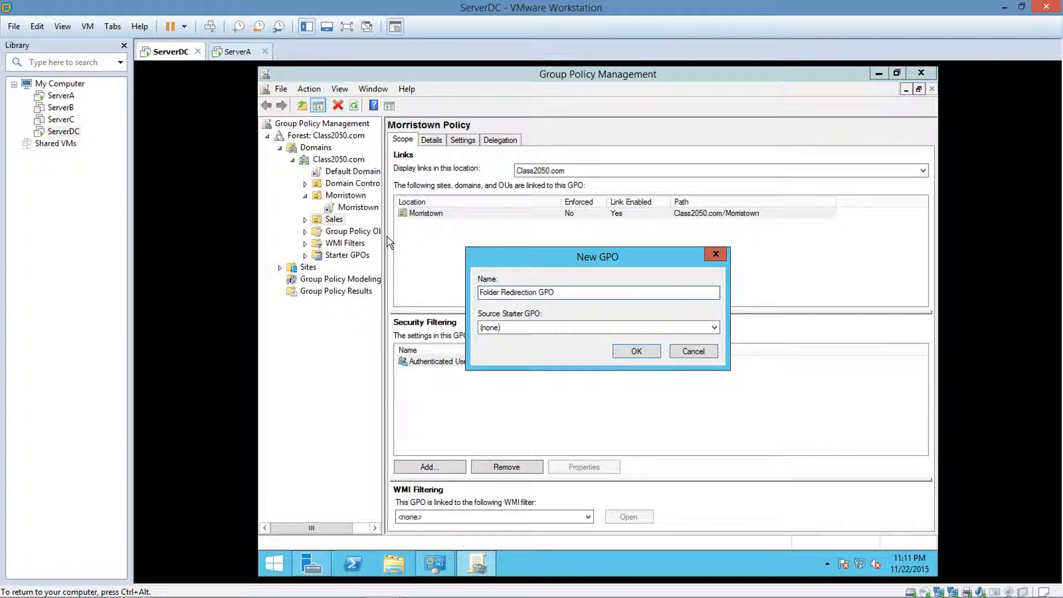
{"action": "left_click", "coordinate": [624, 355]}
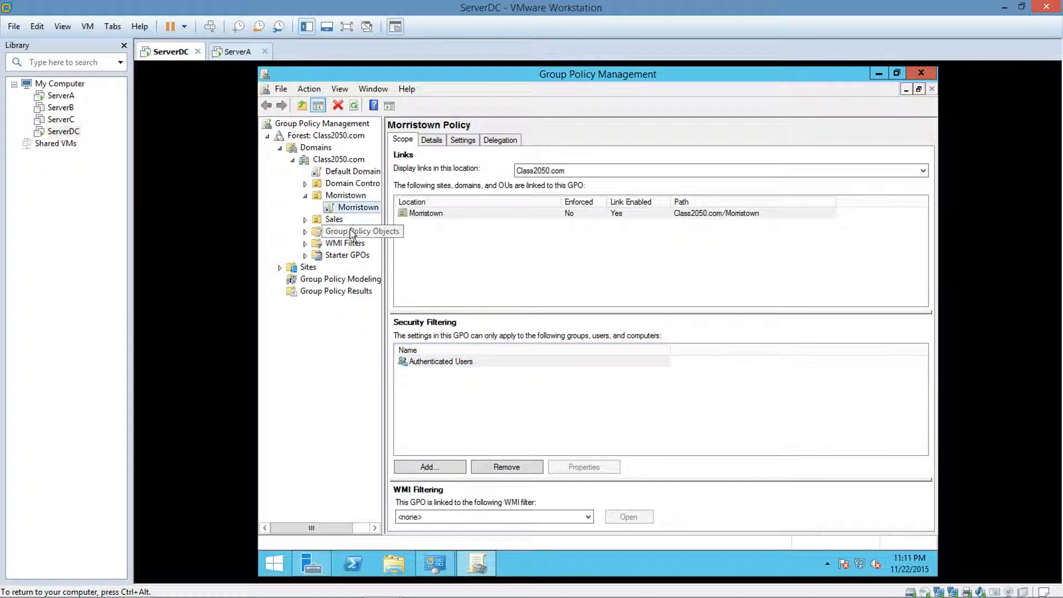
Open the Folder Redirection GPO under Sales for editing and expand Folder Redirection in the user policies' Windows Settings.
{"action": "left_click", "coordinate": [305, 220]}
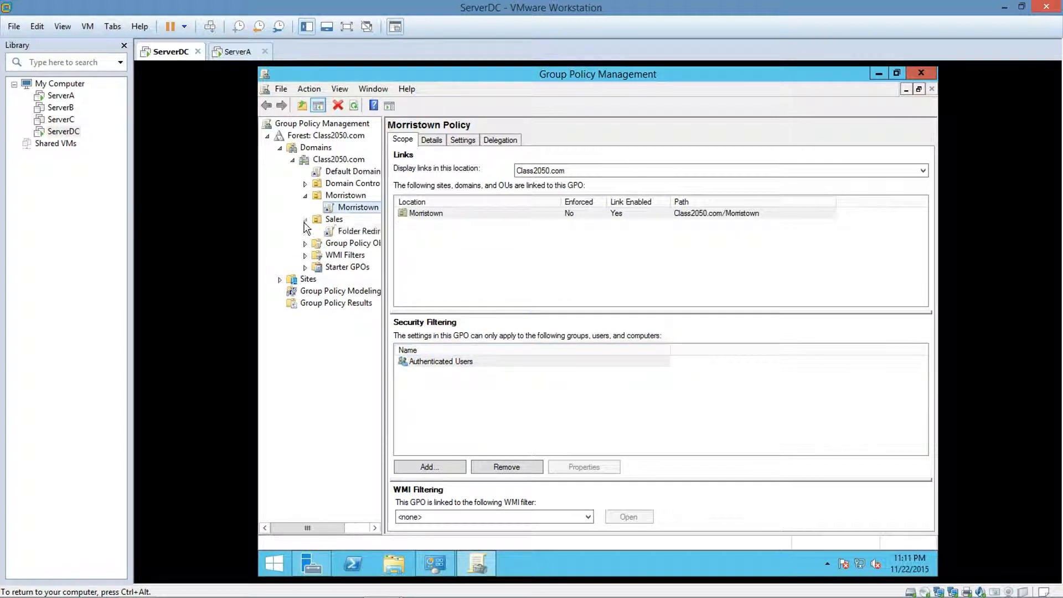
{"action": "right_click", "coordinate": [340, 234]}
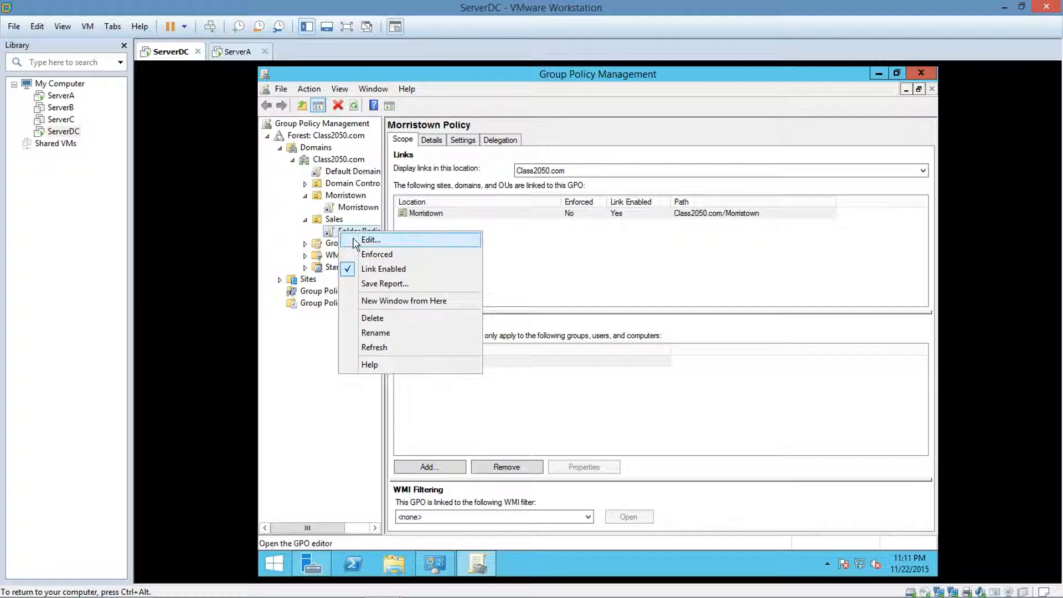
{"action": "left_click", "coordinate": [362, 242]}
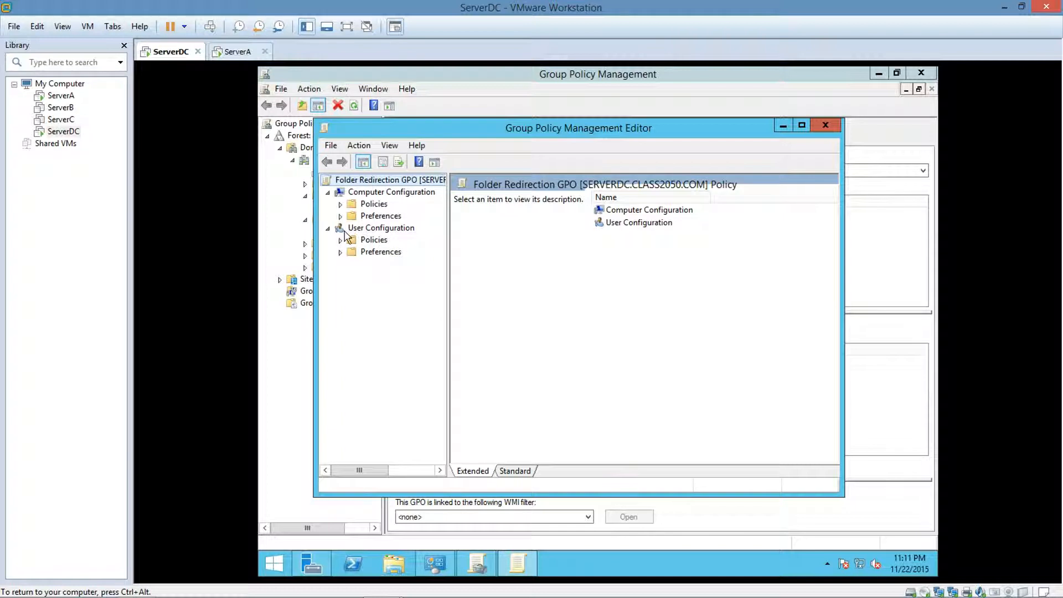
{"action": "left_click", "coordinate": [340, 240]}
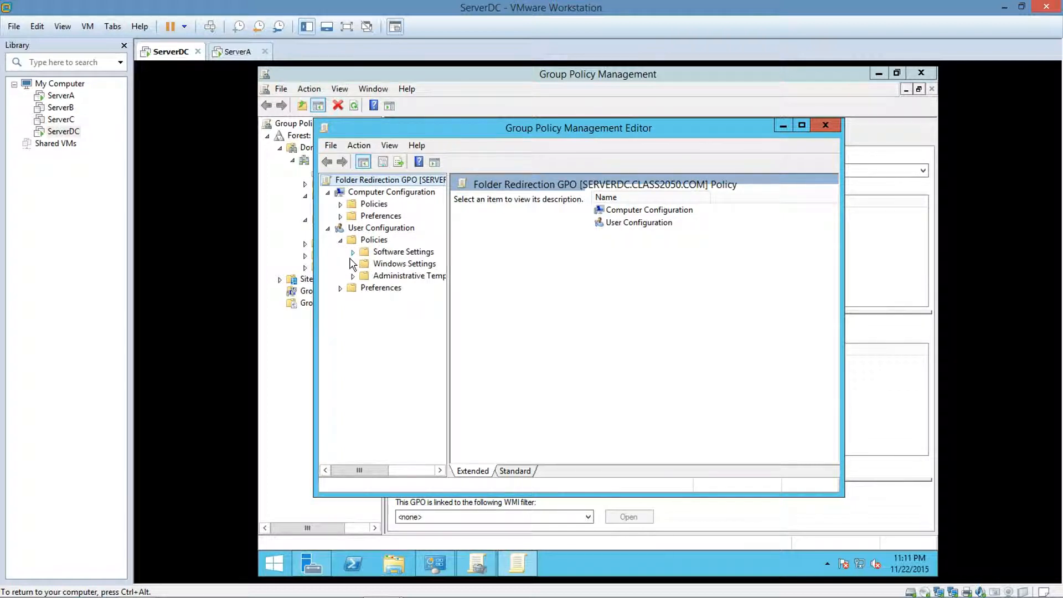
{"action": "left_click", "coordinate": [353, 264]}
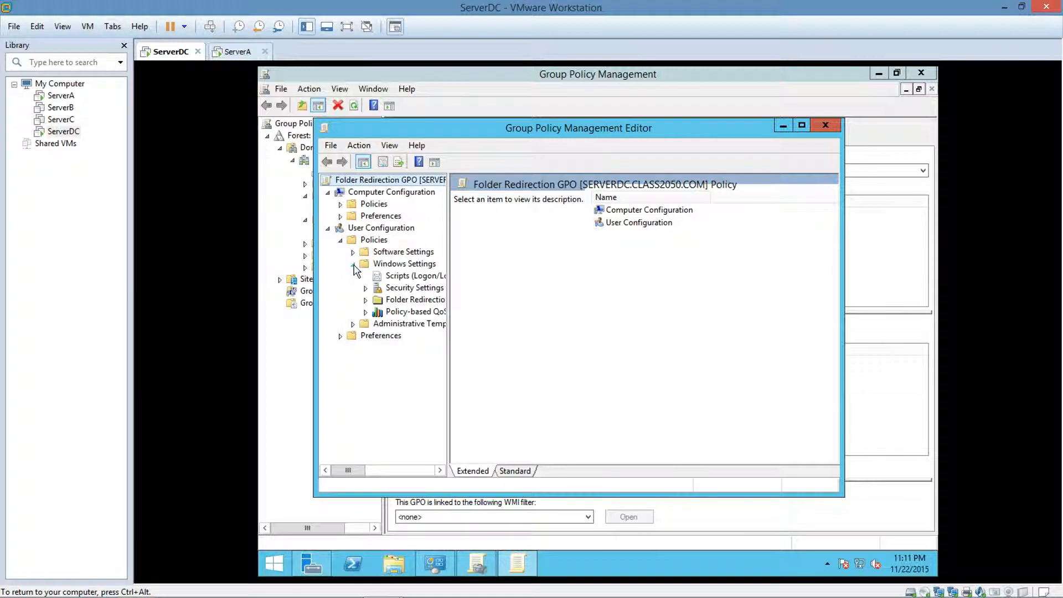
{"action": "left_click", "coordinate": [366, 300]}
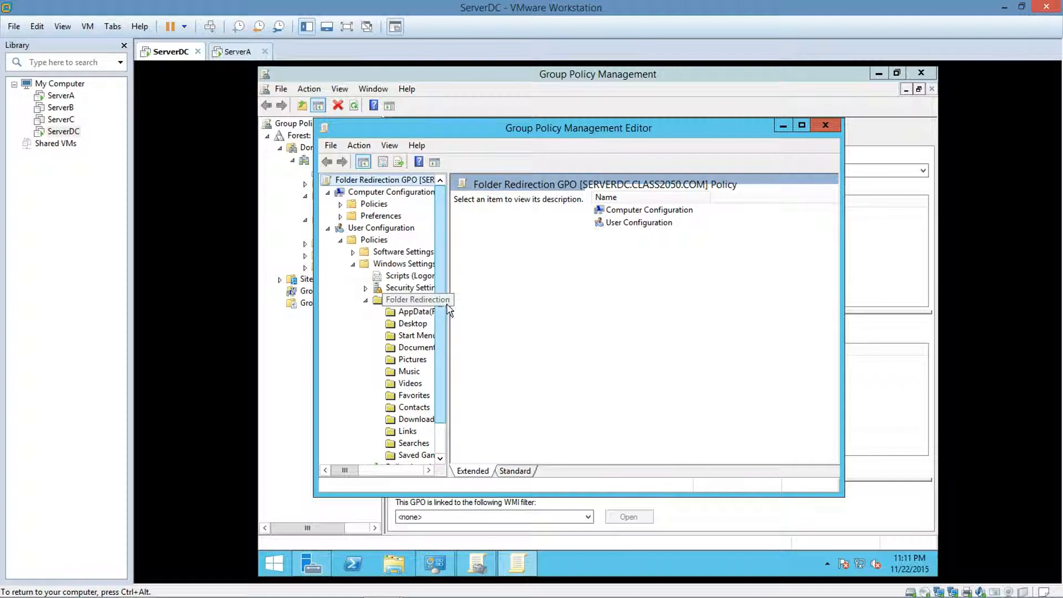
{"action": "left_click_drag", "start_coordinate": [448, 304], "coordinate": [483, 303]}
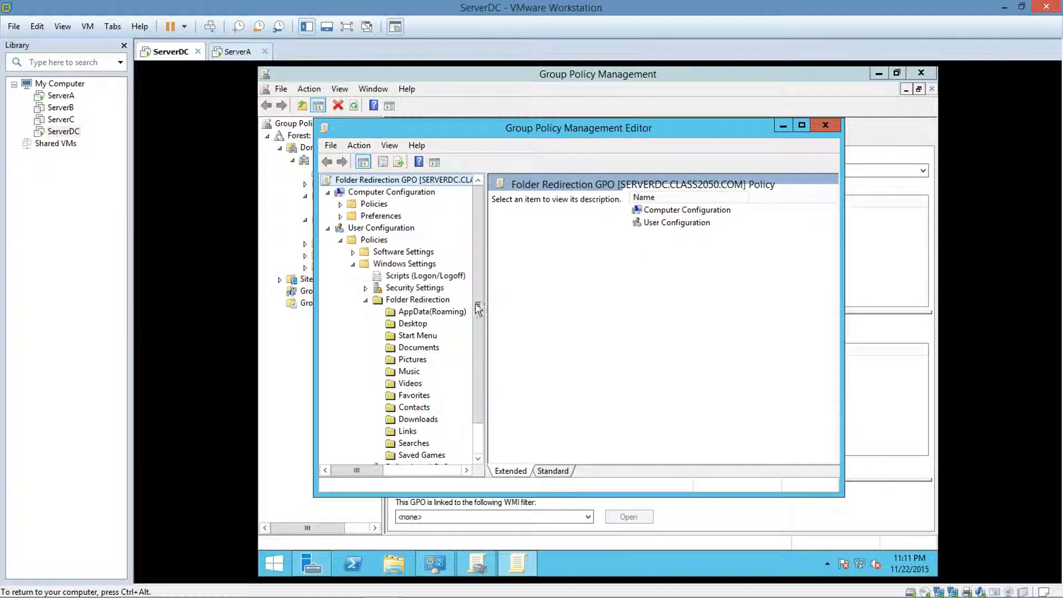
Set the Desktop folder to Basic - Redirect everyone's folder to the same location, with C:\UserDir as the root path, and save.
{"action": "left_click", "coordinate": [412, 324]}
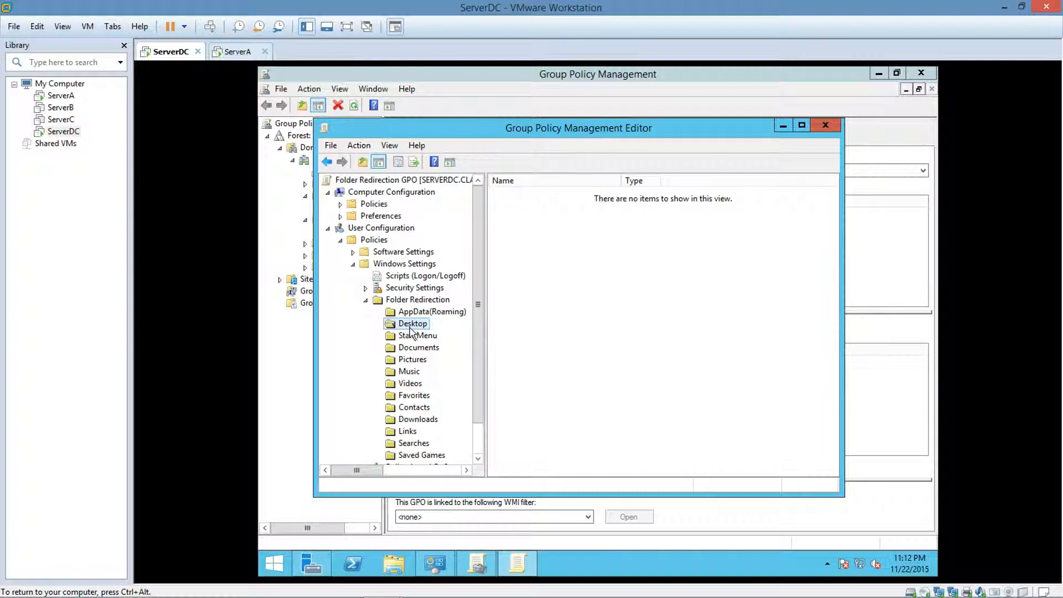
{"action": "right_click", "coordinate": [410, 331]}
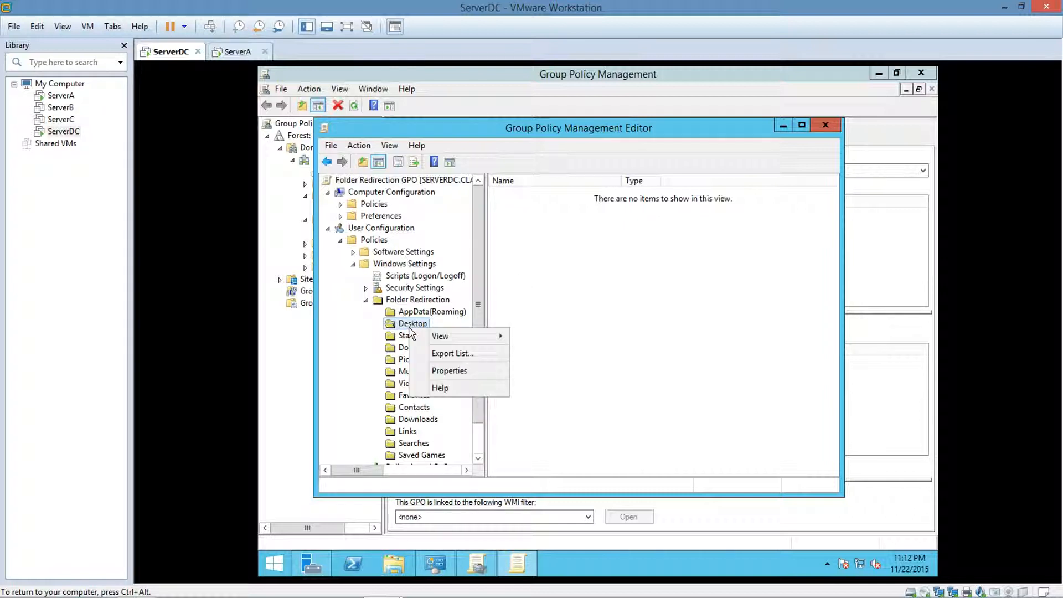
{"action": "left_click", "coordinate": [449, 372]}
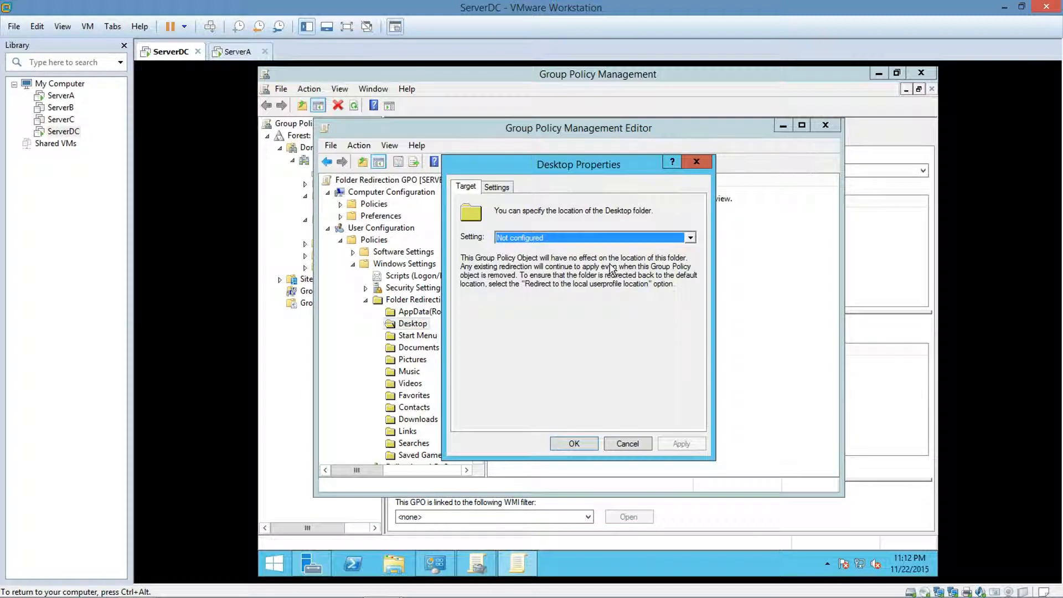
{"action": "left_click", "coordinate": [689, 237]}
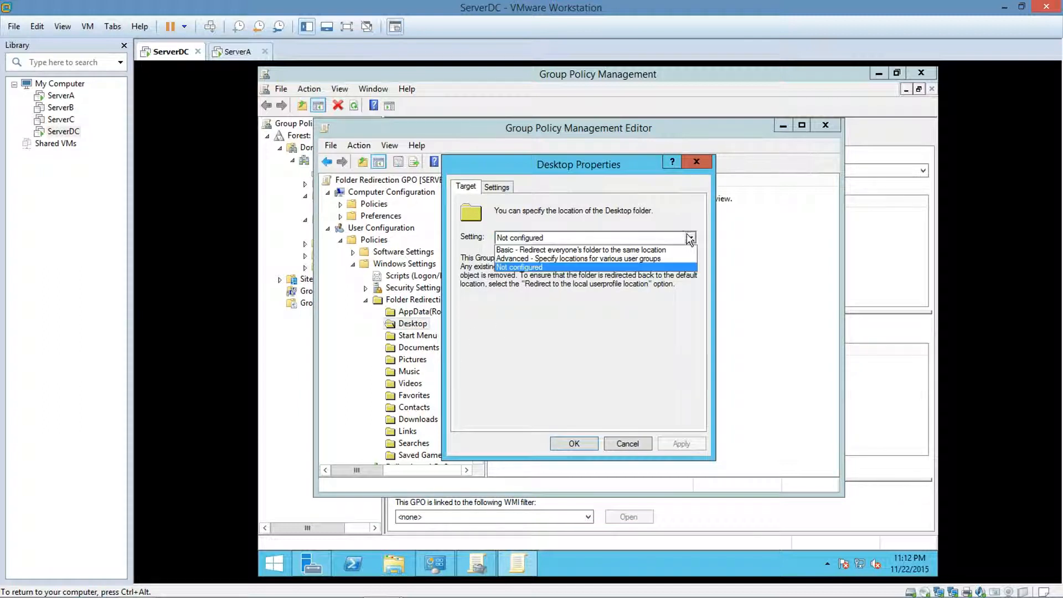
{"action": "left_click", "coordinate": [640, 253]}
{"action": "left_click", "coordinate": [664, 368]}
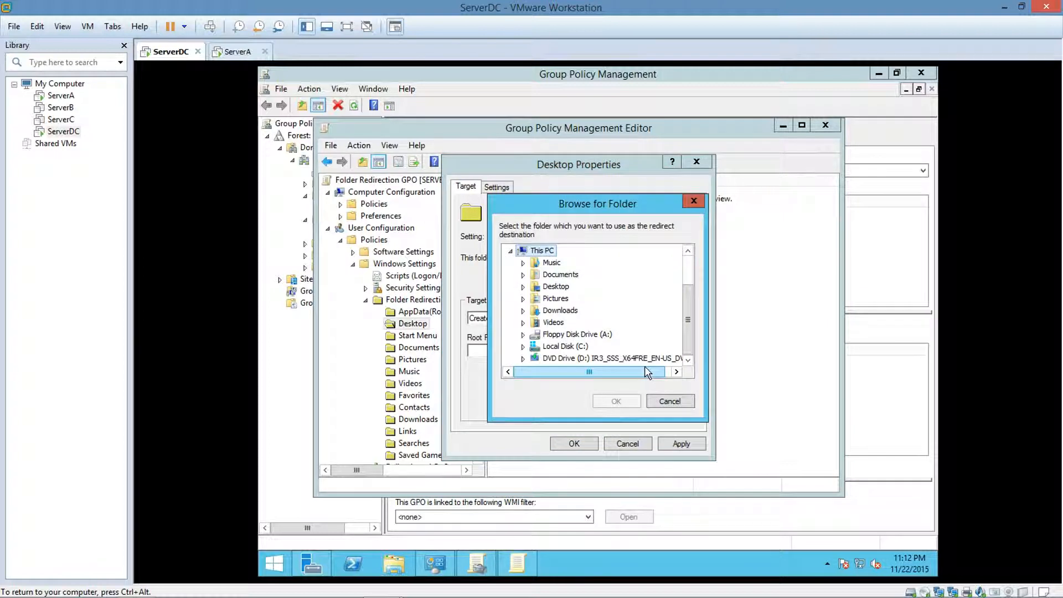
{"action": "left_click", "coordinate": [523, 346]}
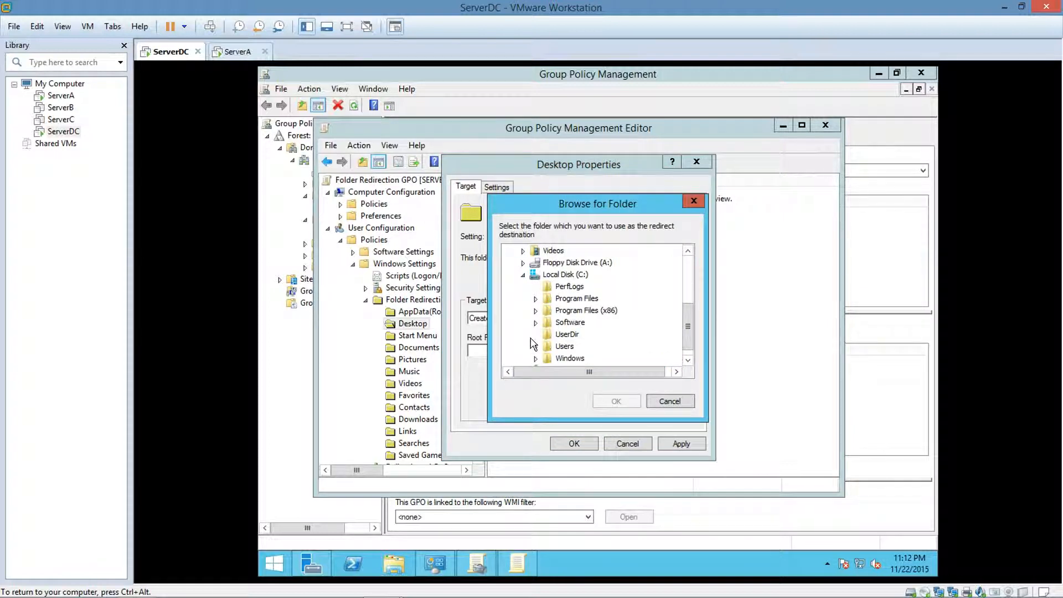
{"action": "left_click", "coordinate": [555, 335]}
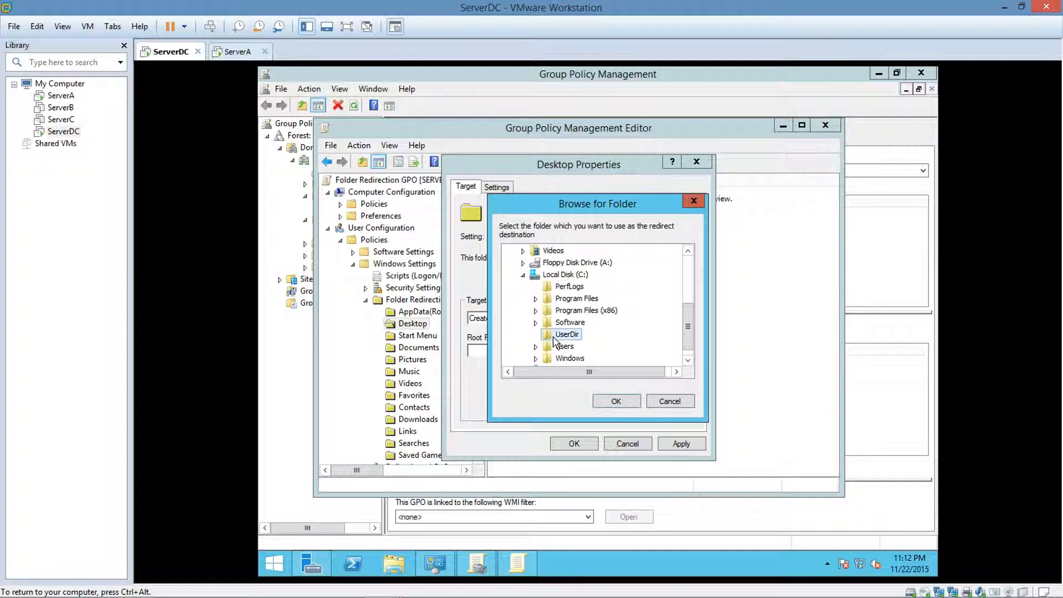
{"action": "left_click", "coordinate": [598, 403]}
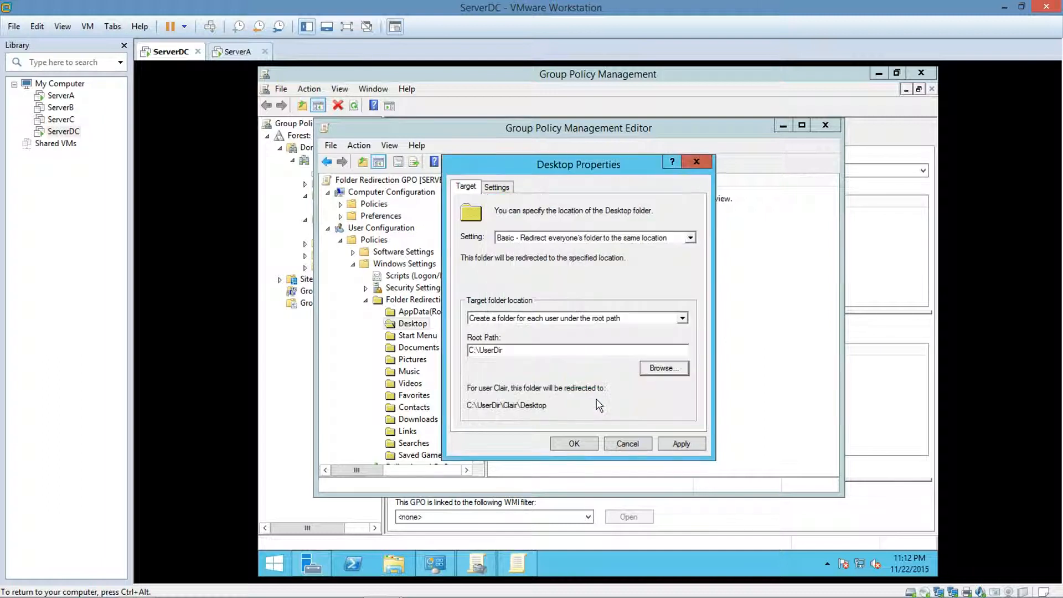
{"action": "left_click", "coordinate": [574, 443]}
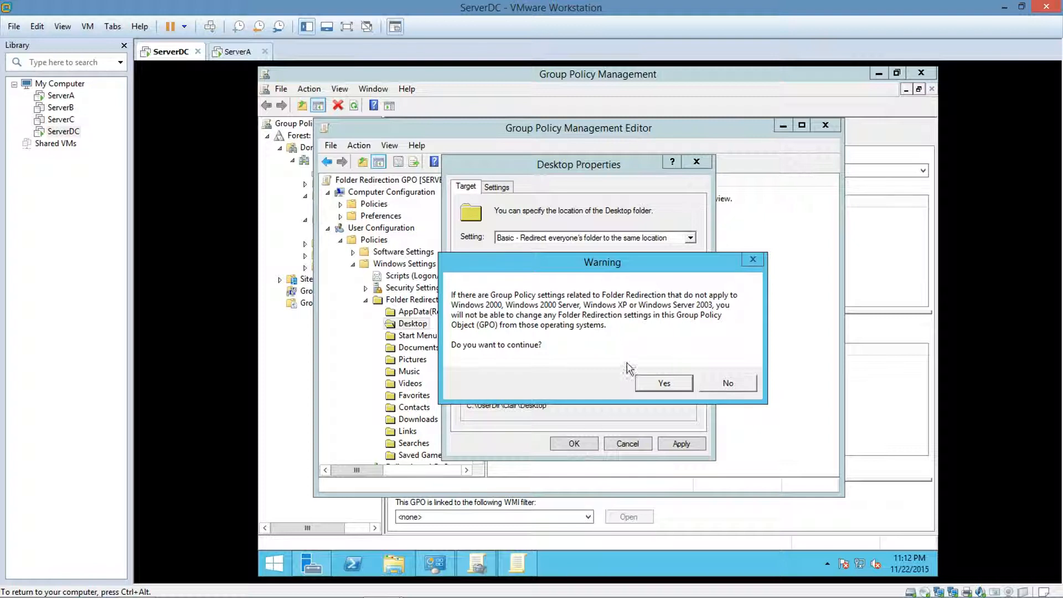
{"action": "left_click", "coordinate": [656, 382]}
Reopen the Desktop folder's redirection properties, choose the UserDir folder on drive C again as the root path, and apply the change.
{"action": "right_click", "coordinate": [407, 325]}
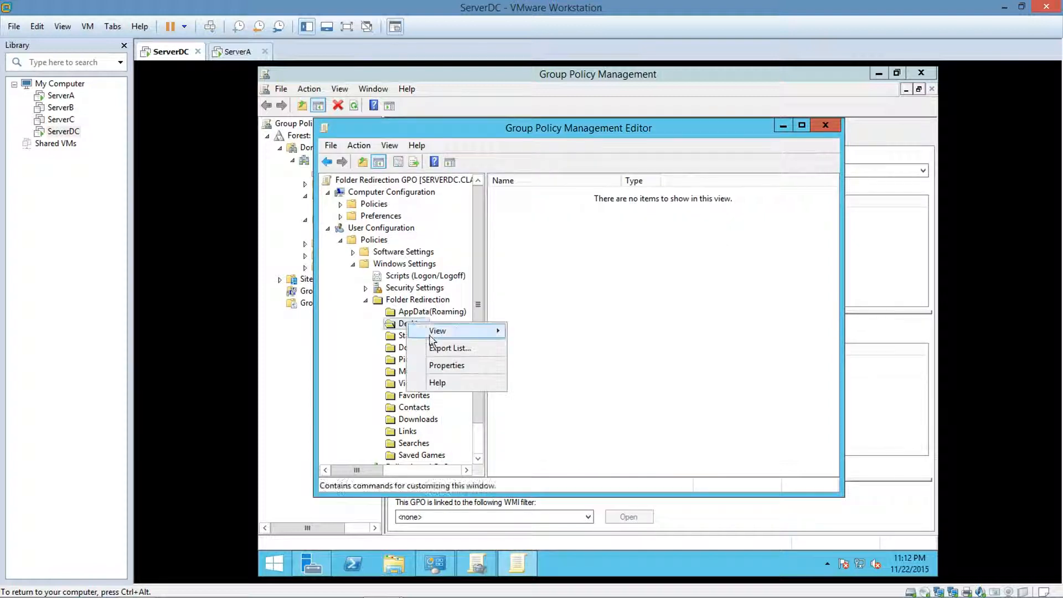
{"action": "left_click", "coordinate": [442, 365]}
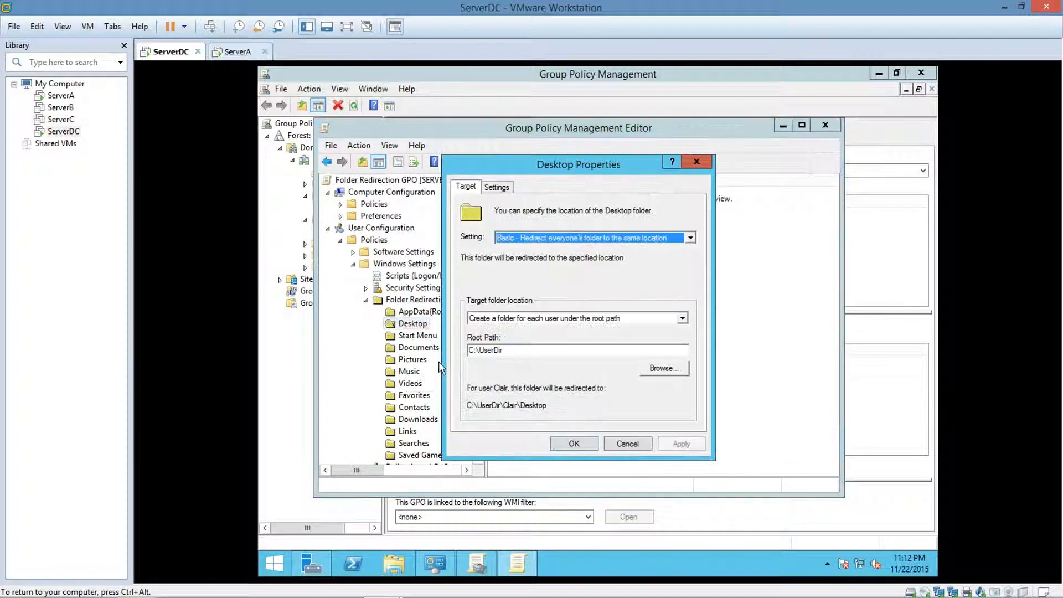
{"action": "left_click", "coordinate": [652, 371]}
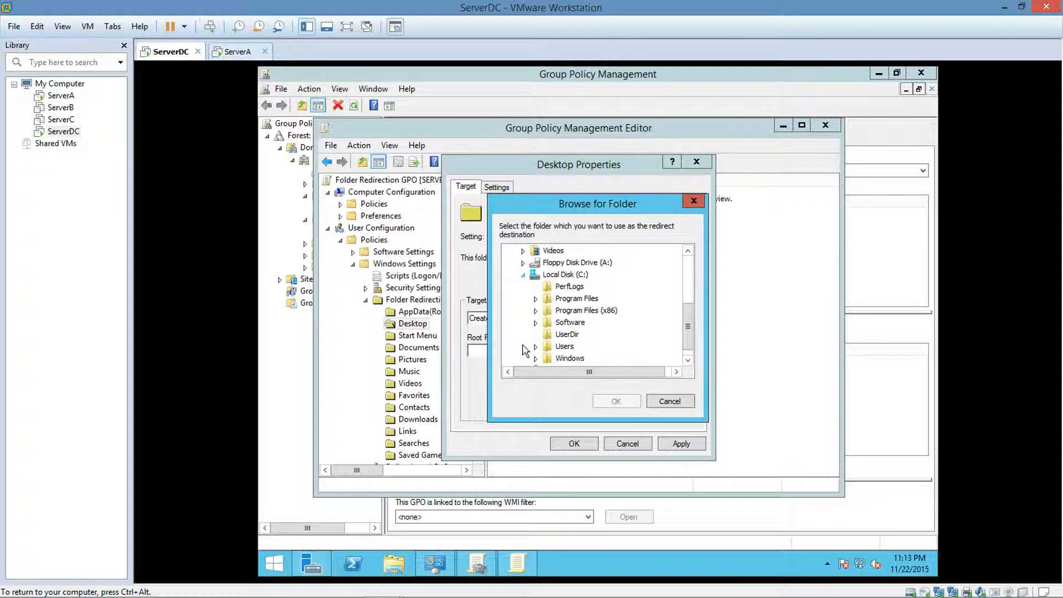
{"action": "left_click", "coordinate": [553, 335]}
{"action": "left_click", "coordinate": [611, 401]}
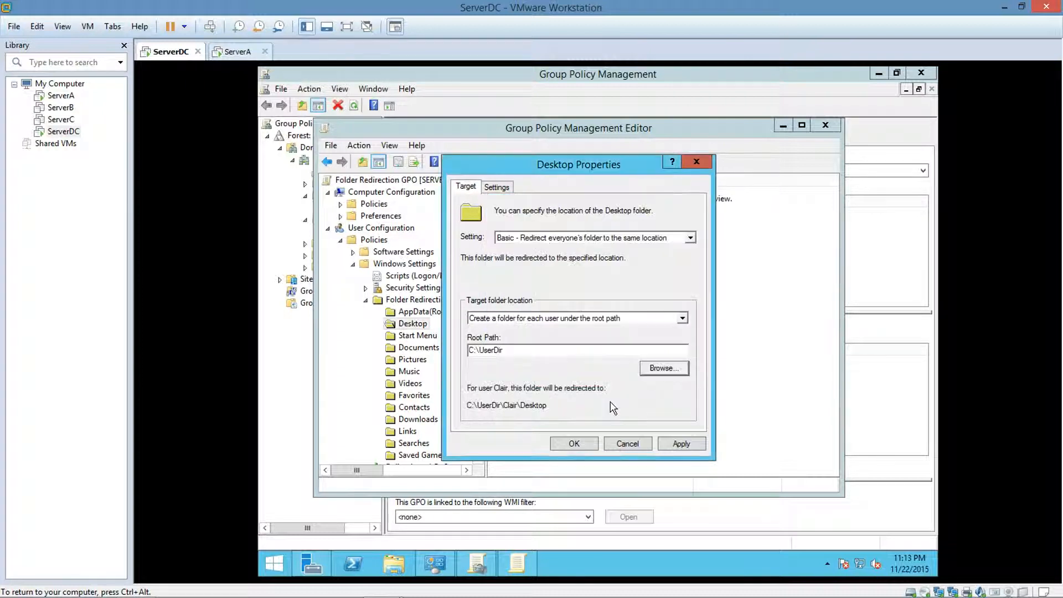
{"action": "left_click", "coordinate": [666, 445]}
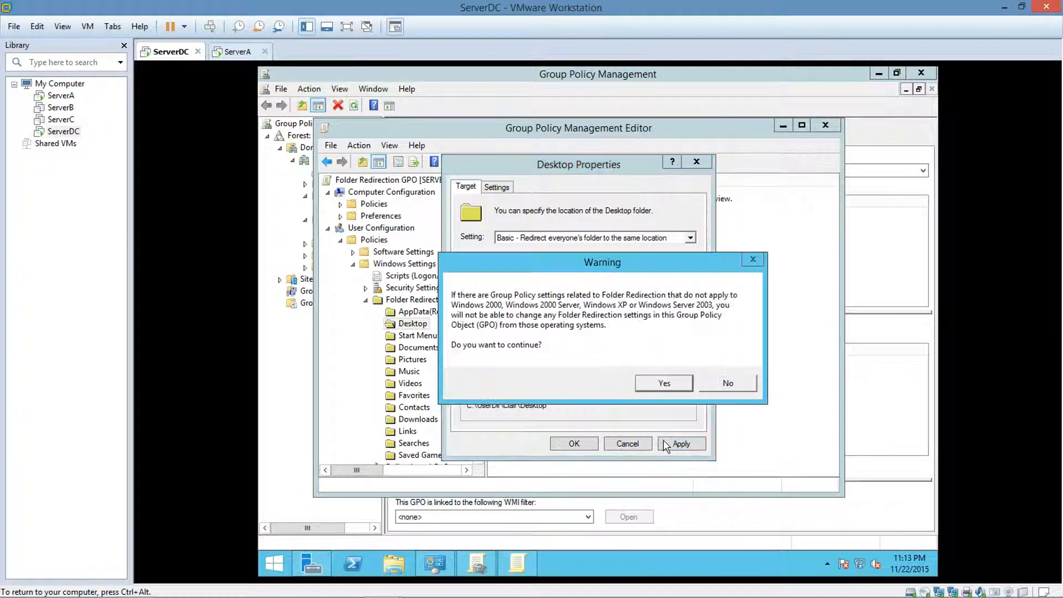
{"action": "left_click", "coordinate": [647, 387]}
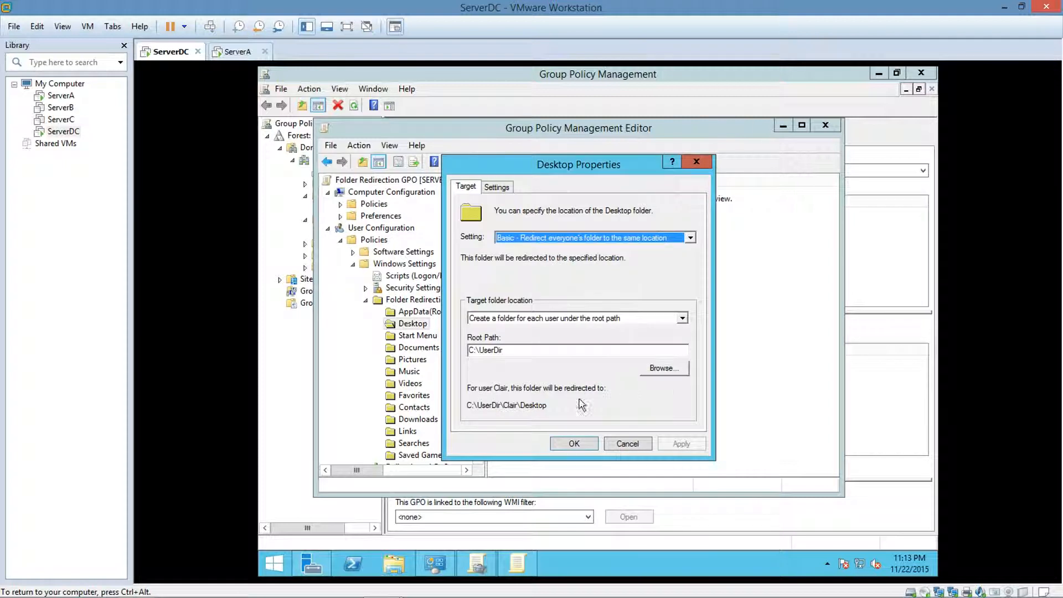
{"action": "left_click", "coordinate": [560, 445]}
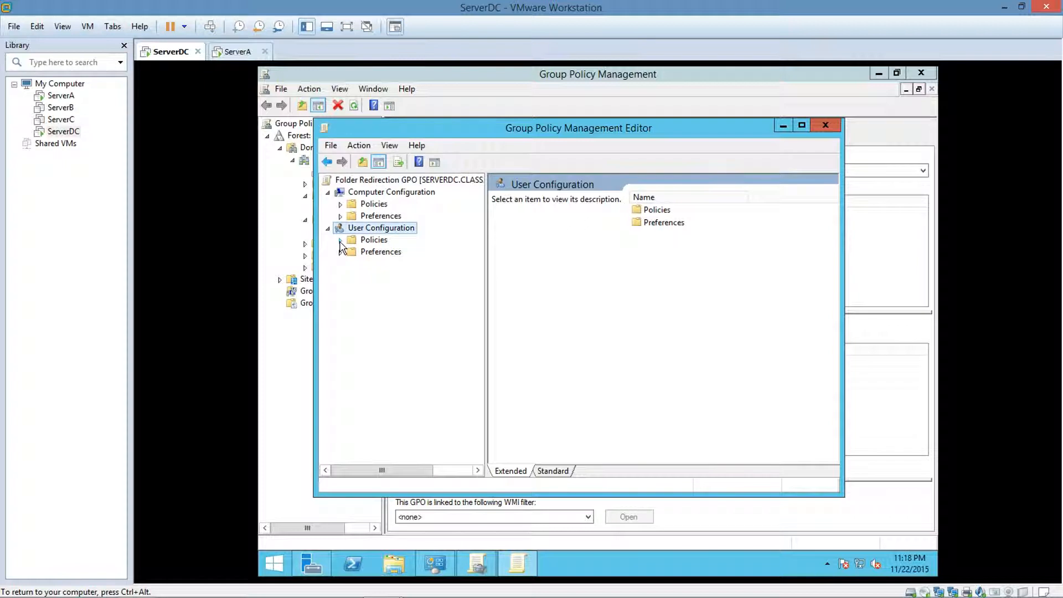
Expand Folder Redirection in the user policies' Windows Settings and open the Desktop folder's properties.
{"action": "left_click", "coordinate": [340, 240]}
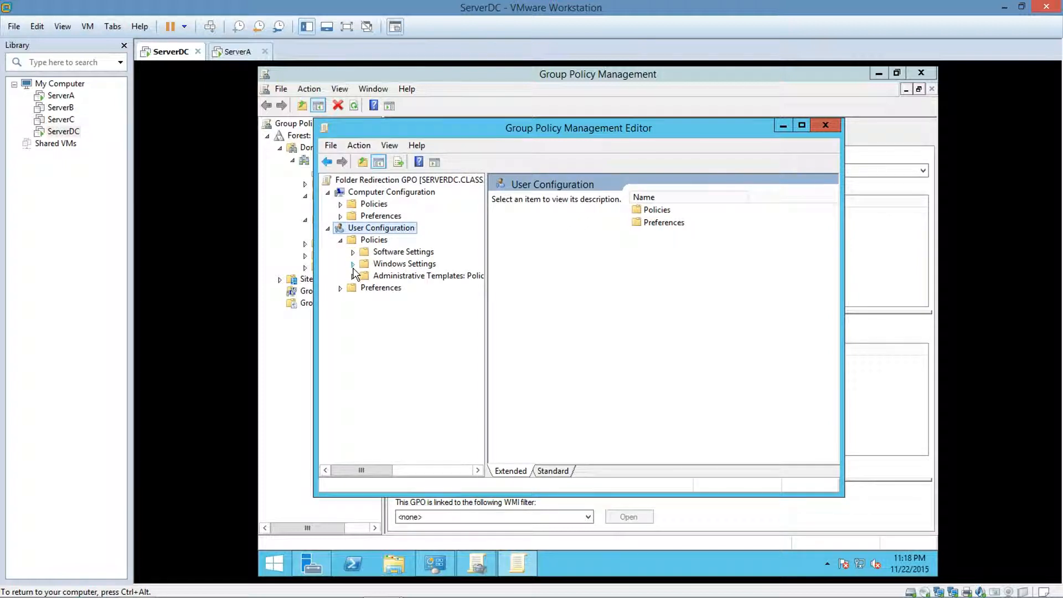
{"action": "left_click", "coordinate": [353, 264]}
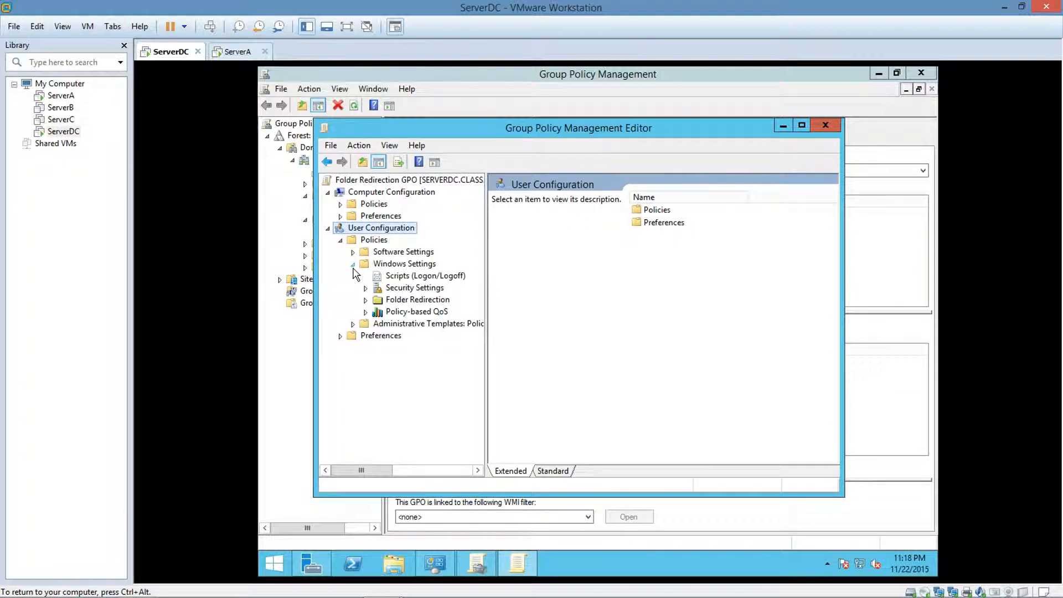
{"action": "left_click", "coordinate": [365, 301]}
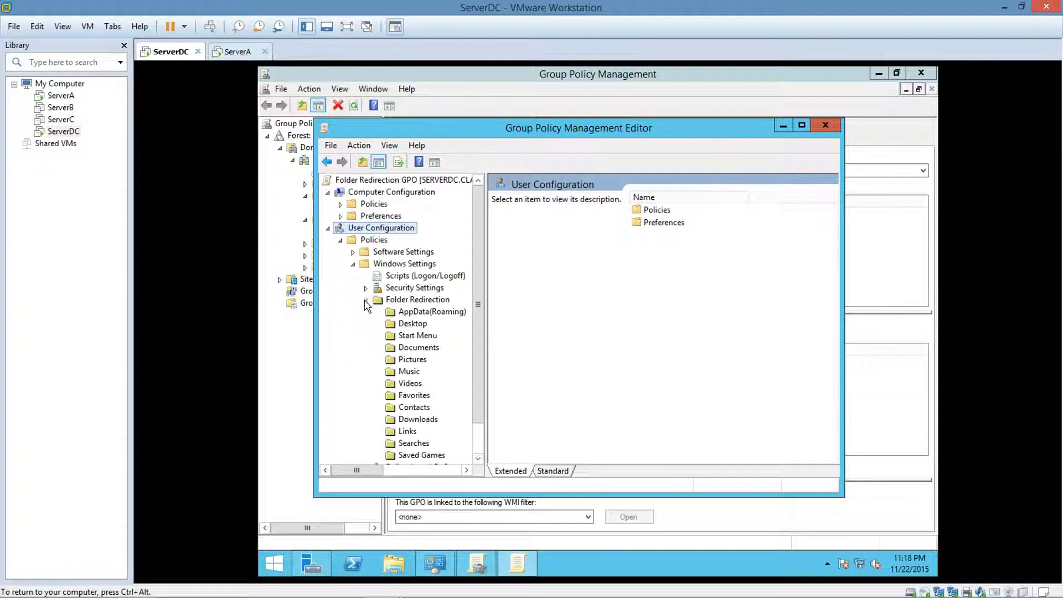
{"action": "right_click", "coordinate": [401, 326]}
{"action": "left_click", "coordinate": [438, 335]}
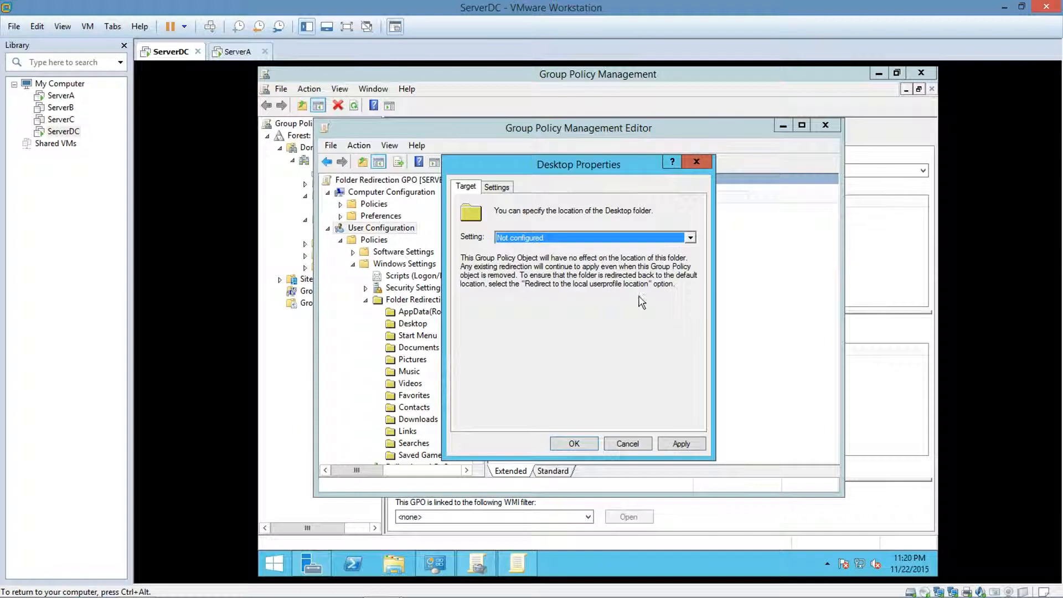
Set Desktop to Basic - Redirect everyone's folder to the same location with root path \\ServerDC\UserDir$, keep the default redirection settings, and save.
{"action": "left_click", "coordinate": [690, 238]}
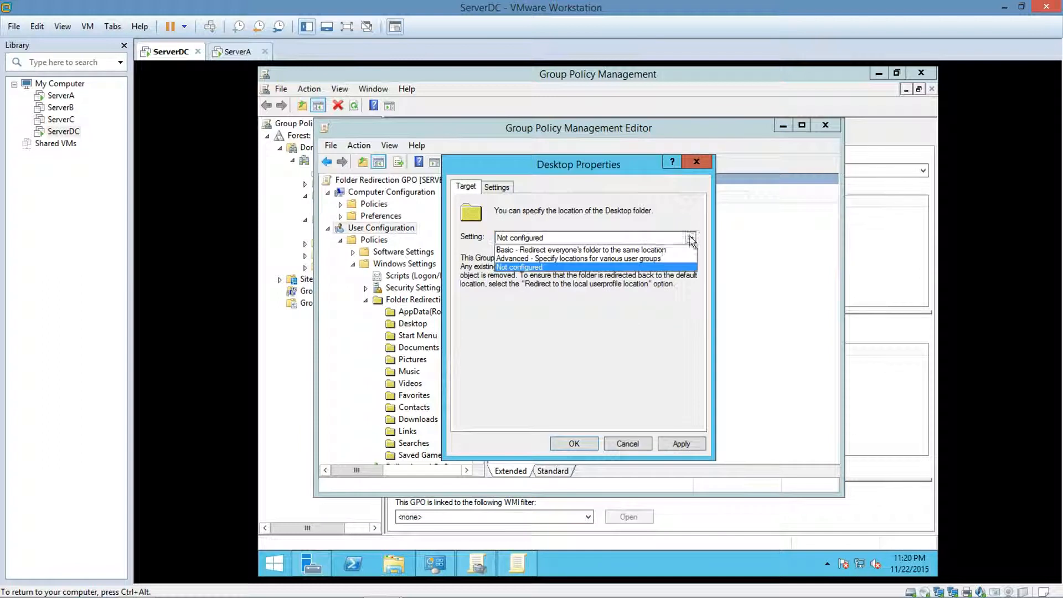
{"action": "left_click", "coordinate": [662, 251]}
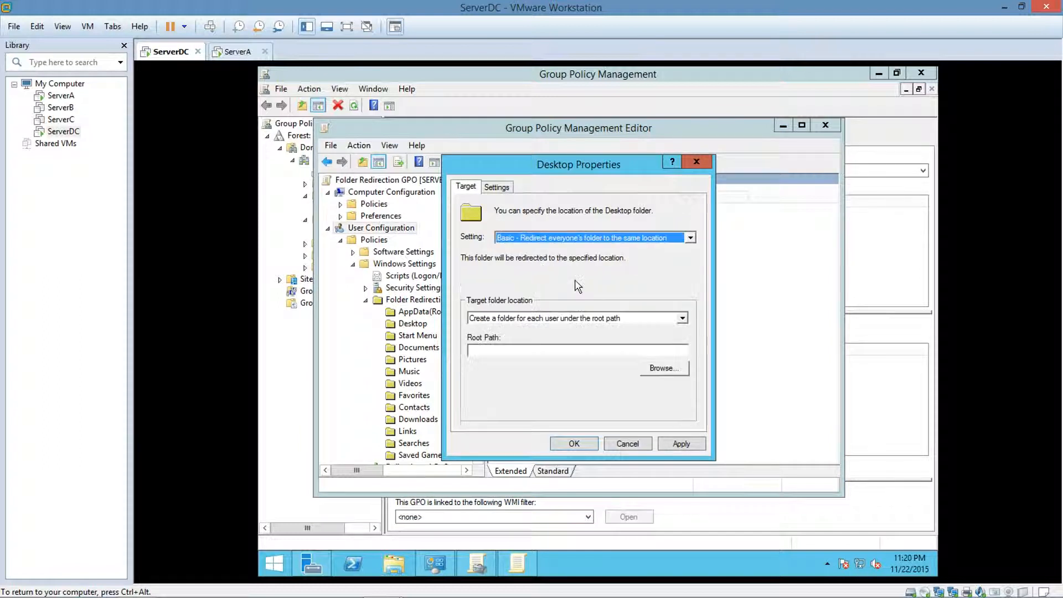
{"action": "left_click", "coordinate": [515, 349]}
{"action": "type", "text": "\\\\ServerDC\\UserDir$"}
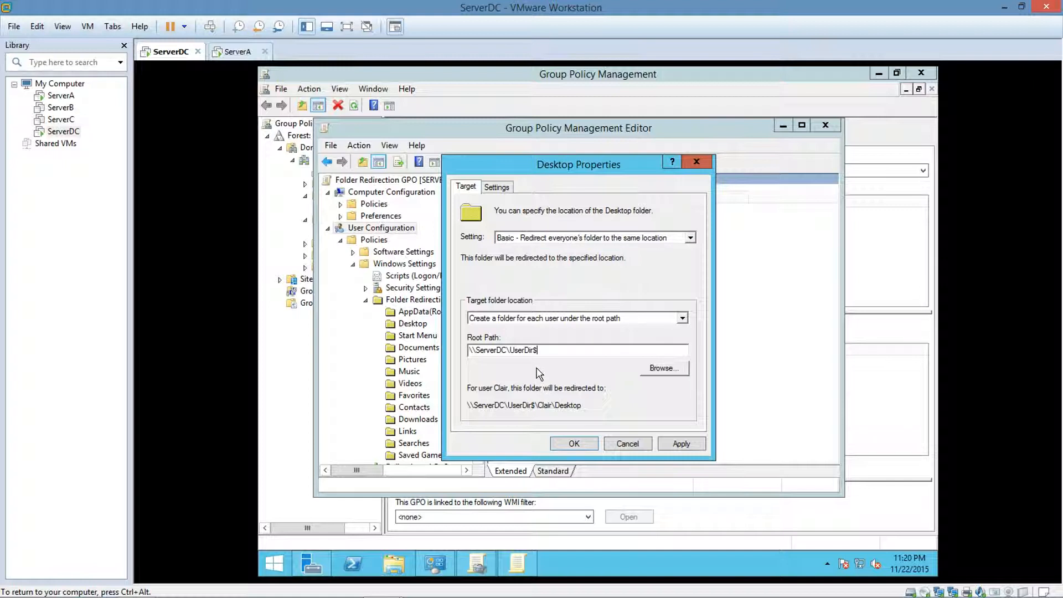
{"action": "left_click", "coordinate": [497, 188]}
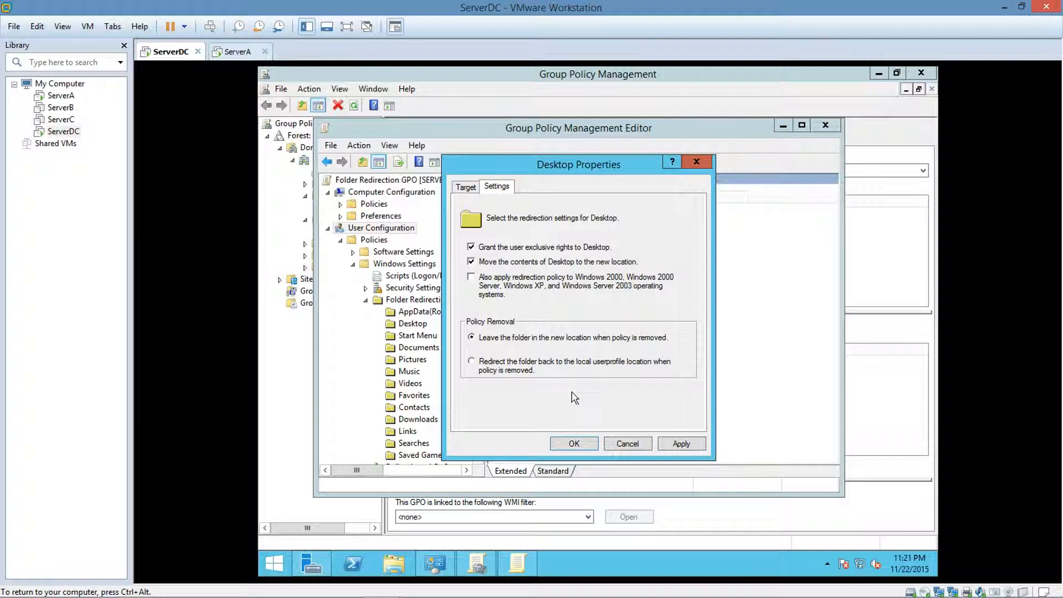
{"action": "left_click", "coordinate": [572, 442]}
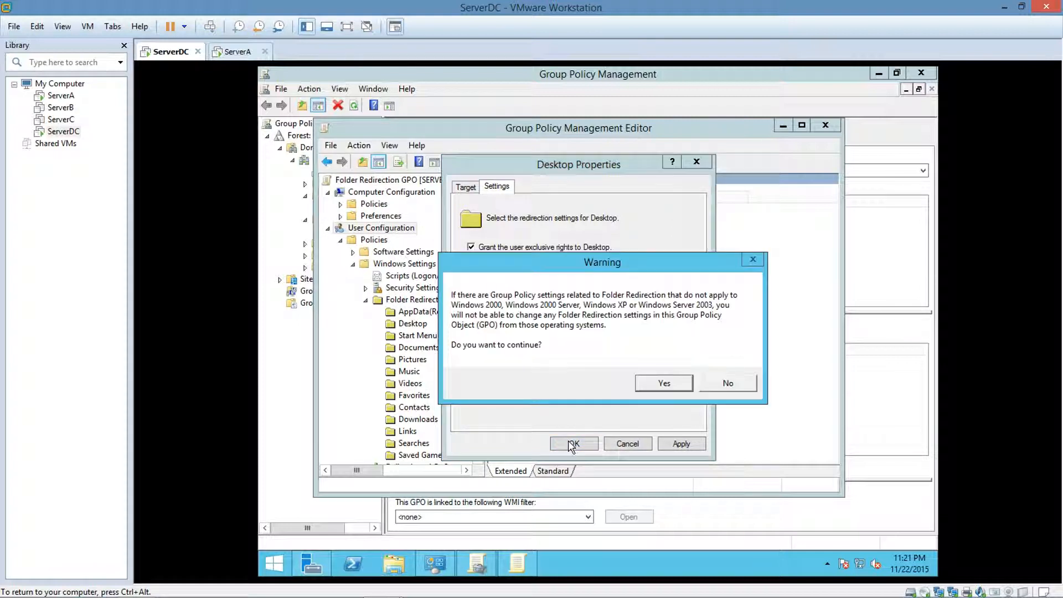
{"action": "left_click", "coordinate": [666, 380]}
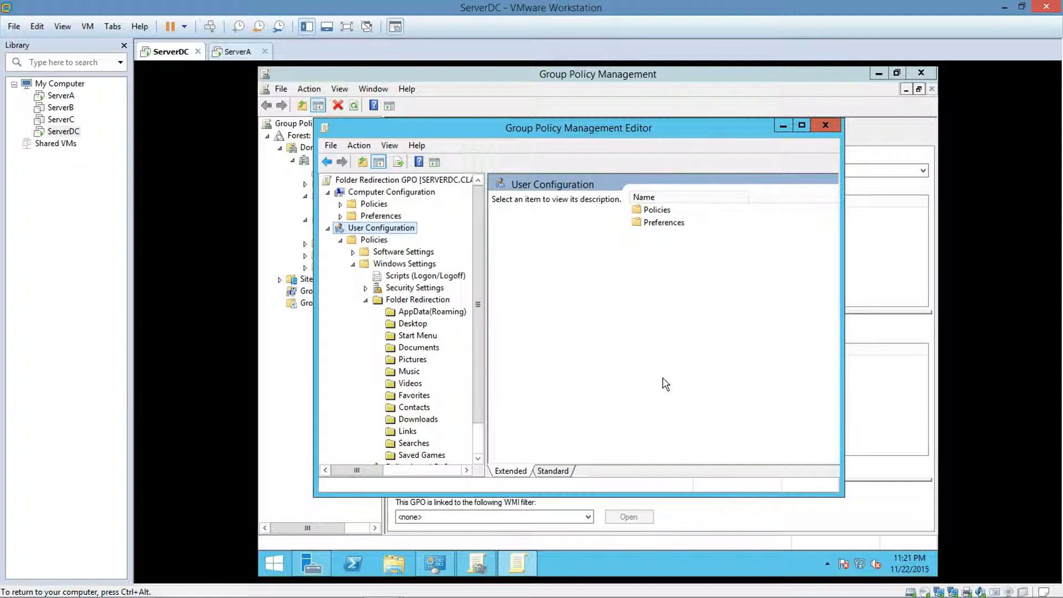
Redirect the Documents folder with the Basic setting and root path \\ServerDC\UserDir$, keep its default redirection settings, save, and close the policy editor.
{"action": "right_click", "coordinate": [404, 350]}
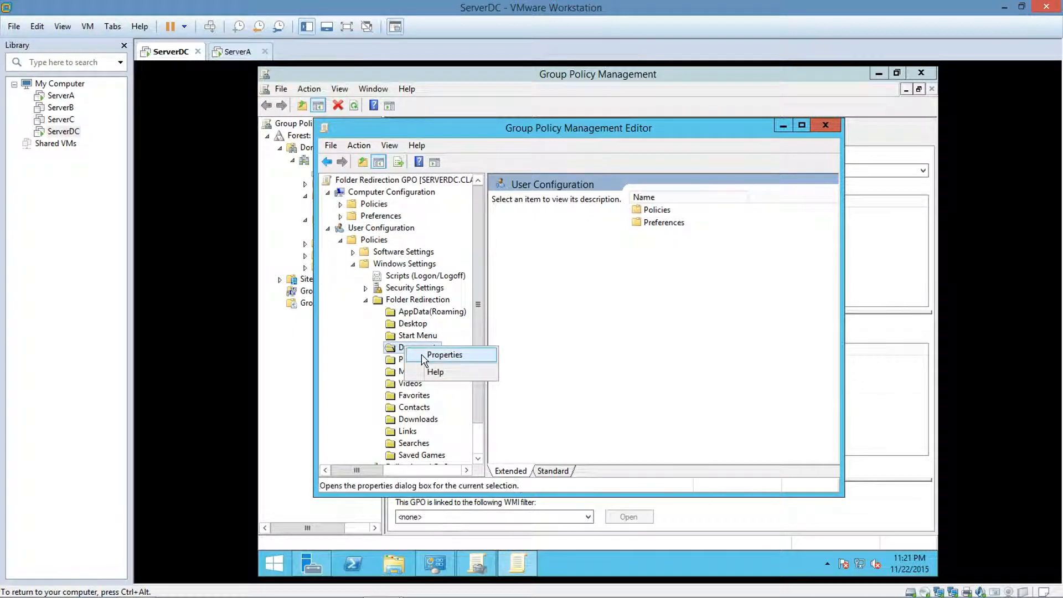
{"action": "left_click", "coordinate": [422, 356]}
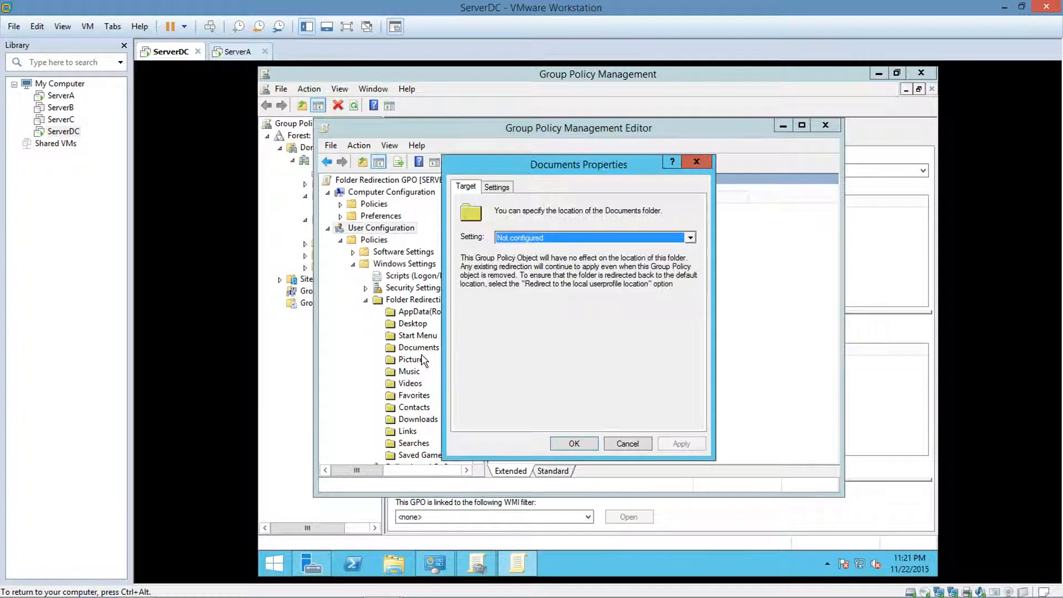
{"action": "left_click", "coordinate": [690, 238]}
{"action": "left_click", "coordinate": [671, 250]}
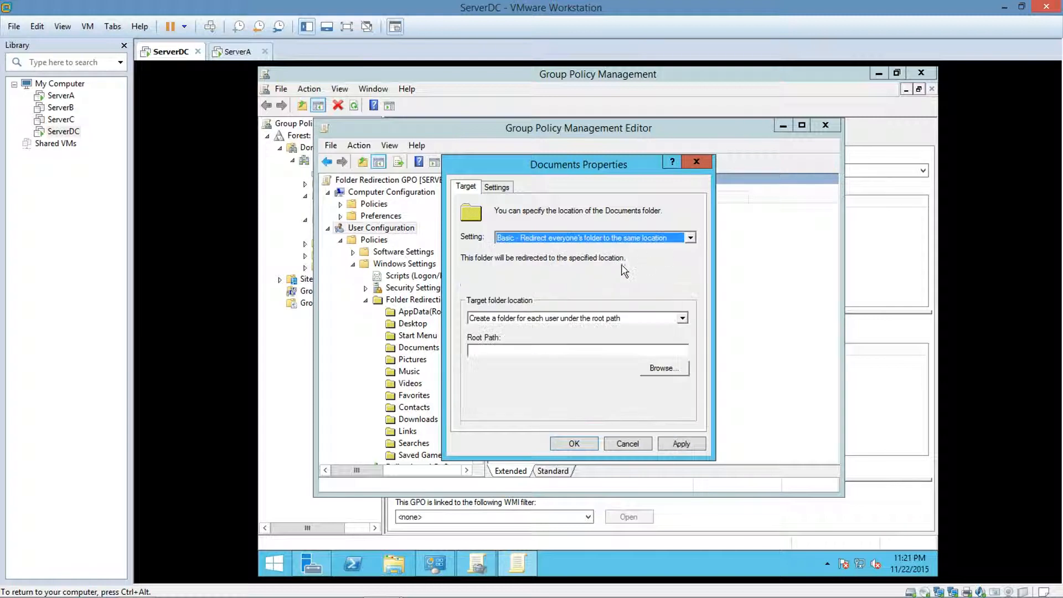
{"action": "left_click", "coordinate": [498, 352]}
{"action": "type", "text": "\\\\ServerDC\\UserDir$"}
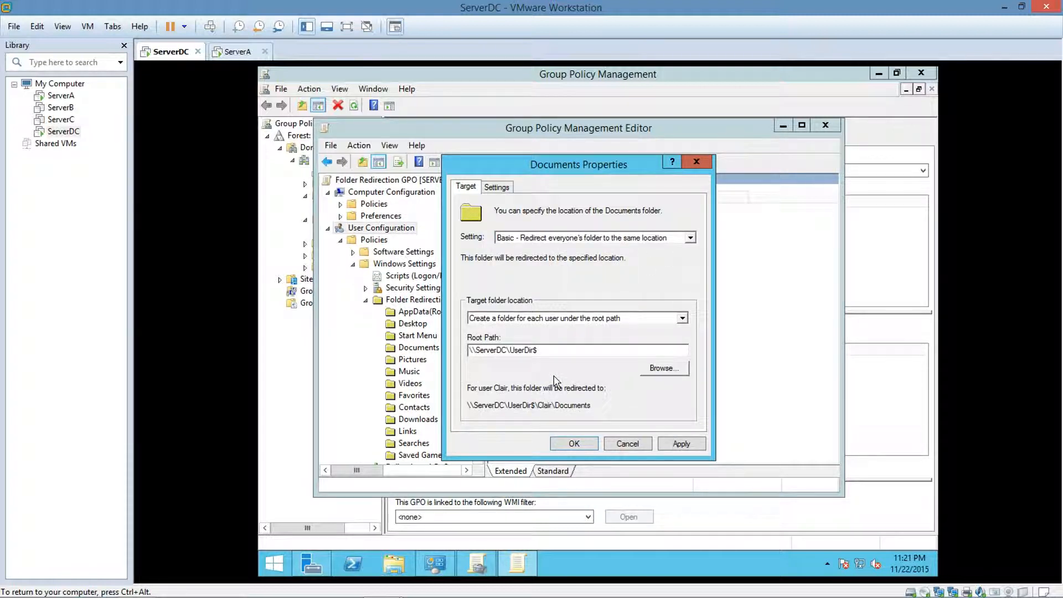
{"action": "left_click", "coordinate": [499, 188]}
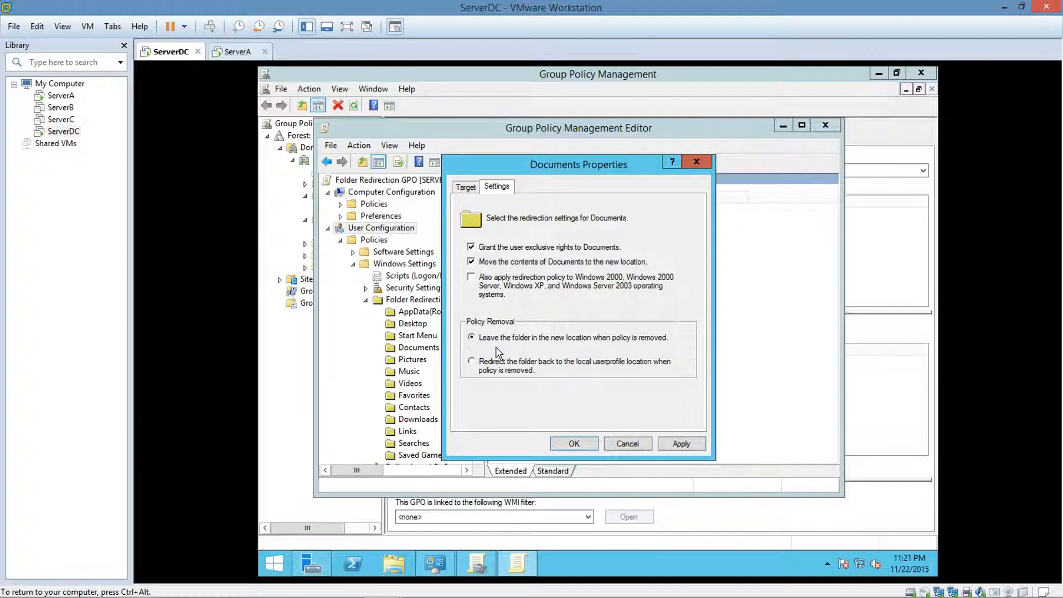
{"action": "left_click", "coordinate": [573, 444]}
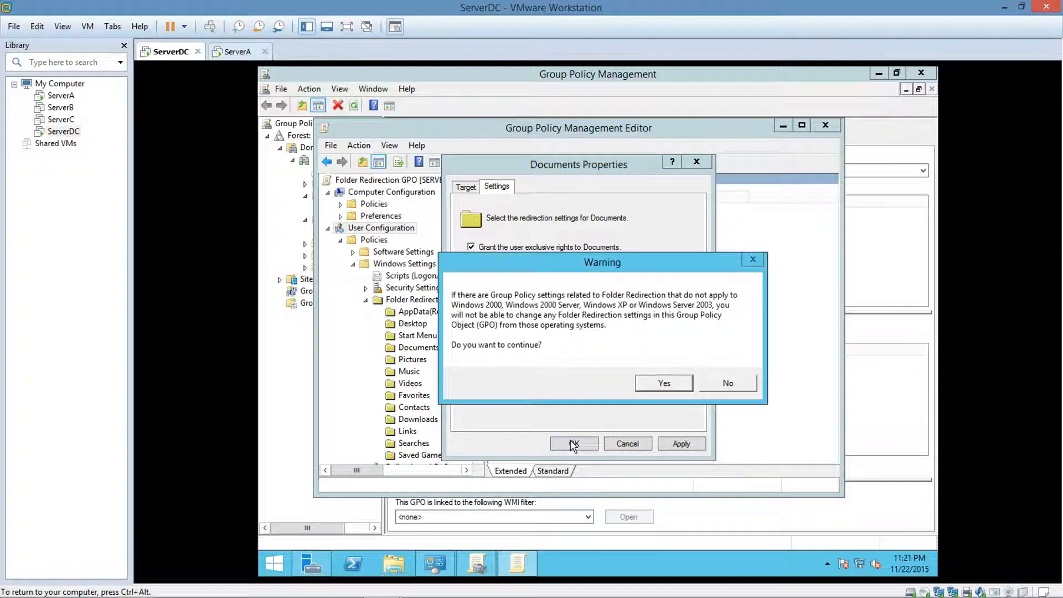
{"action": "left_click", "coordinate": [672, 382]}
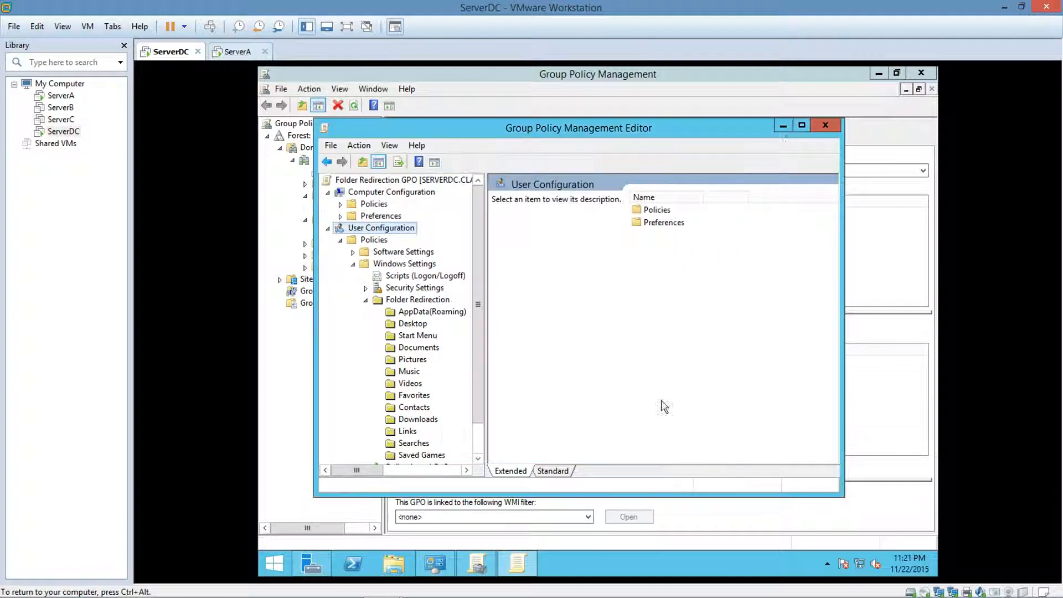
{"action": "left_click", "coordinate": [818, 126]}
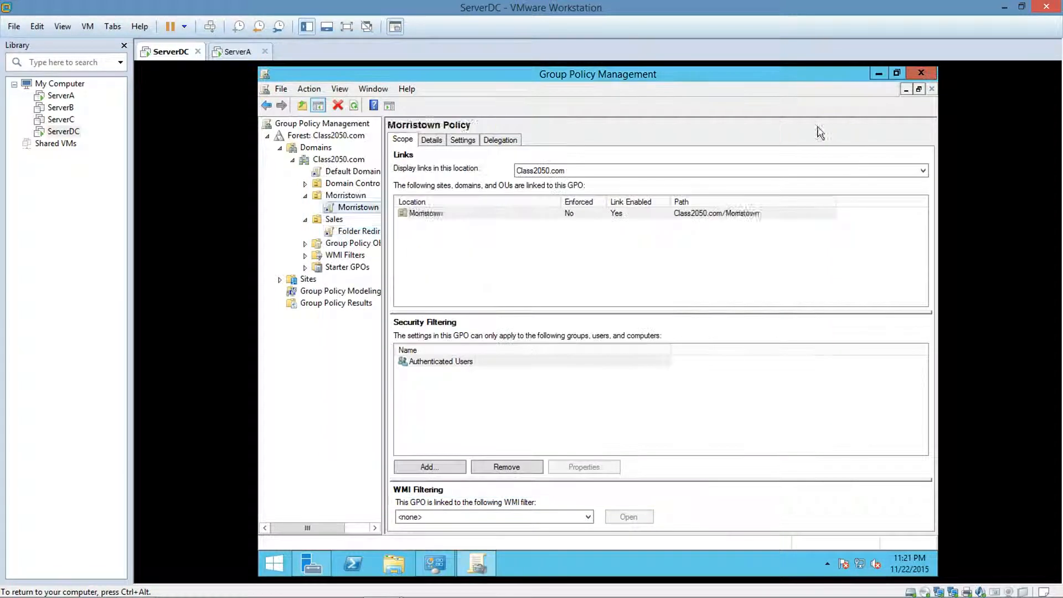
Review the Desktop and Documents redirection entries in the Folder Redirection GPO's settings report.
{"action": "left_click", "coordinate": [346, 231]}
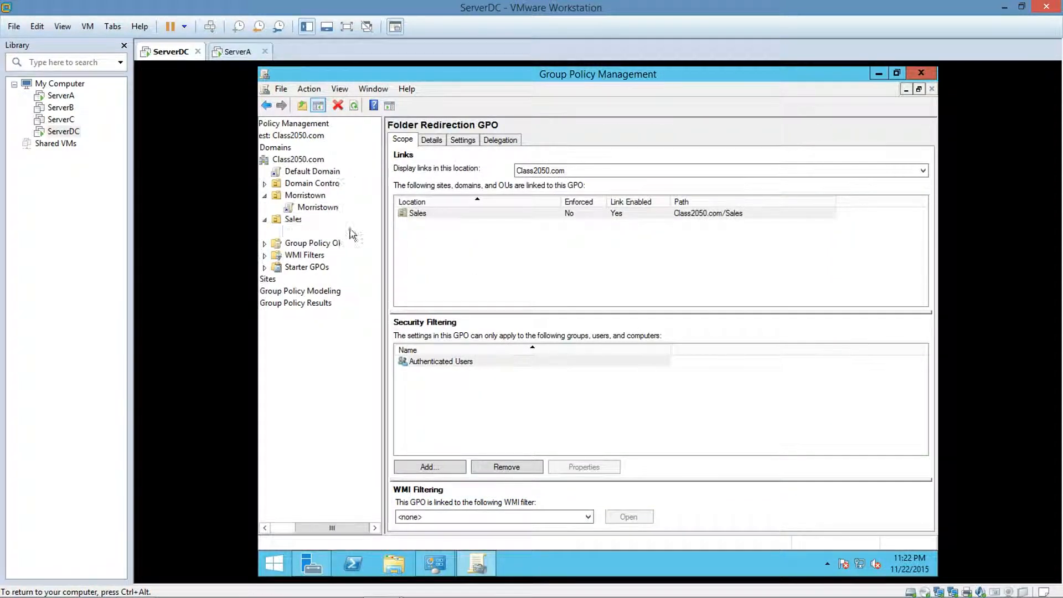
{"action": "left_click", "coordinate": [462, 140]}
{"action": "left_click_drag", "start_coordinate": [920, 201], "coordinate": [921, 239]}
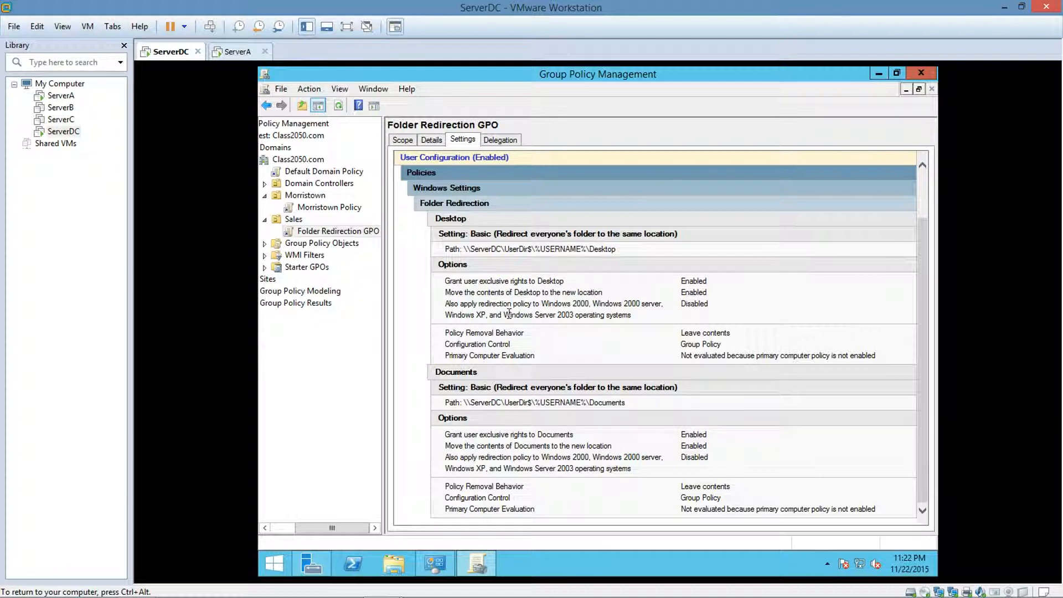
Switch to the ServerA virtual machine and run gpupdate from the Run dialog.
{"action": "left_click", "coordinate": [233, 55]}
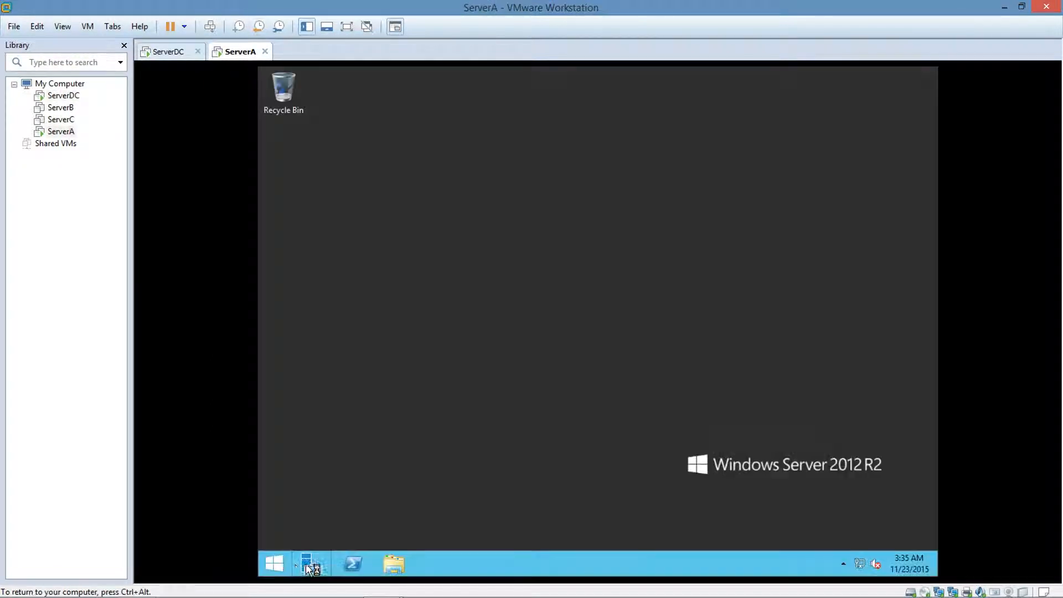
{"action": "left_click", "coordinate": [275, 565]}
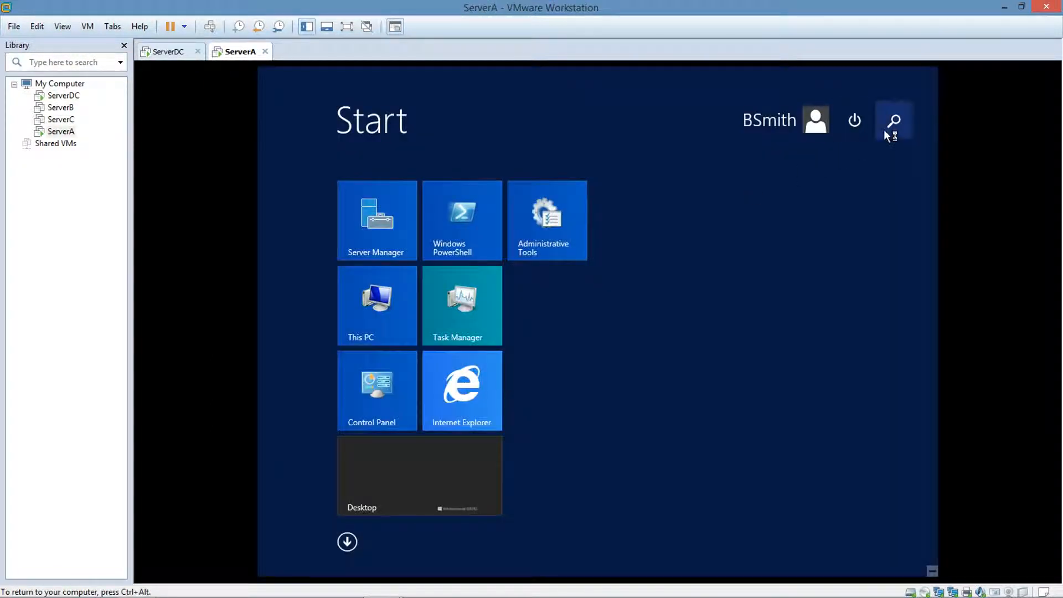
{"action": "type", "text": "run"}
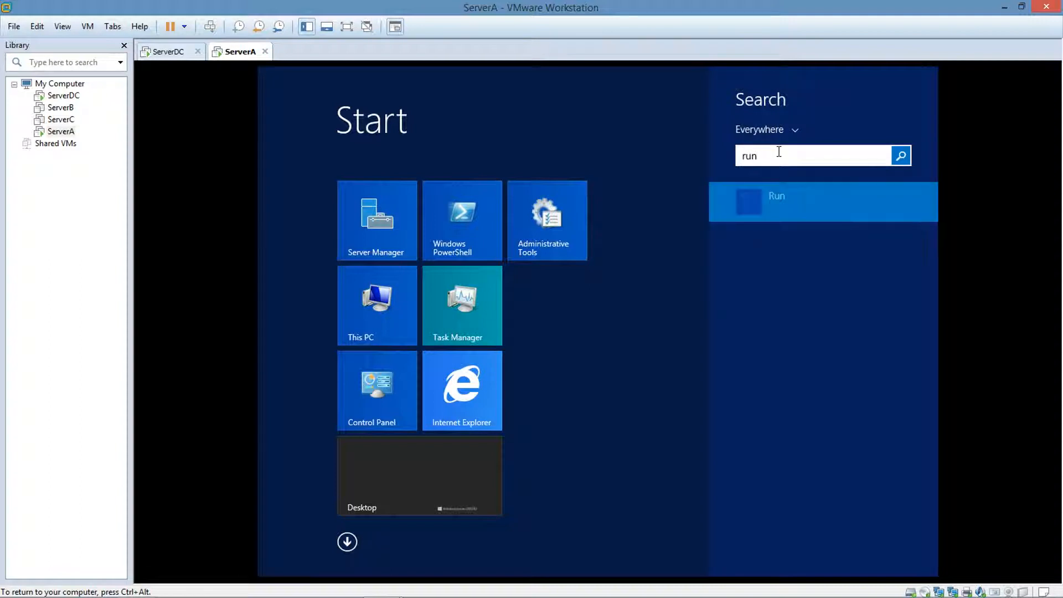
{"action": "key", "text": "Return"}
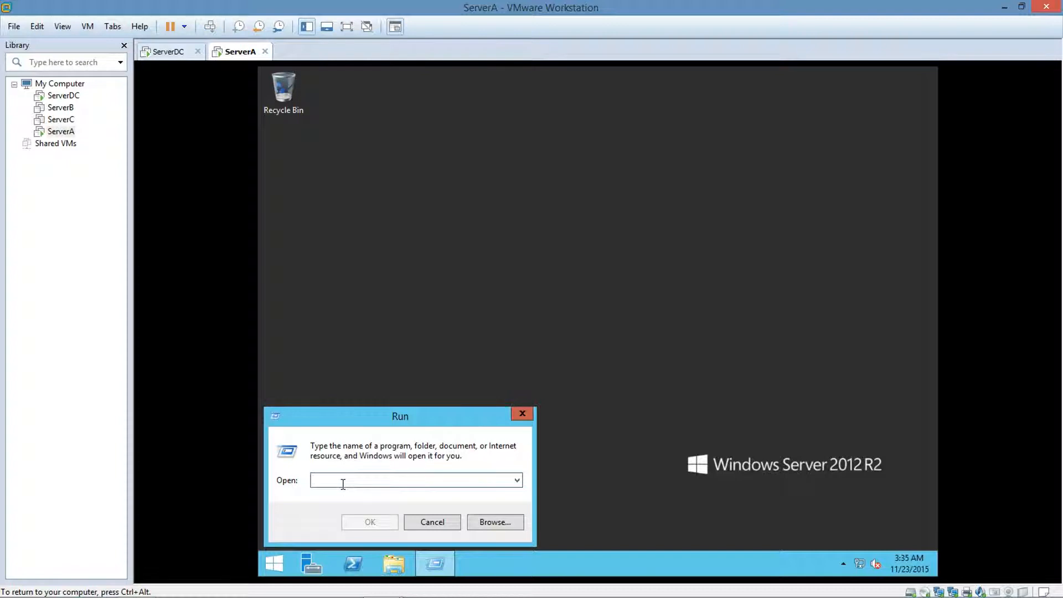
{"action": "type", "text": "g"}
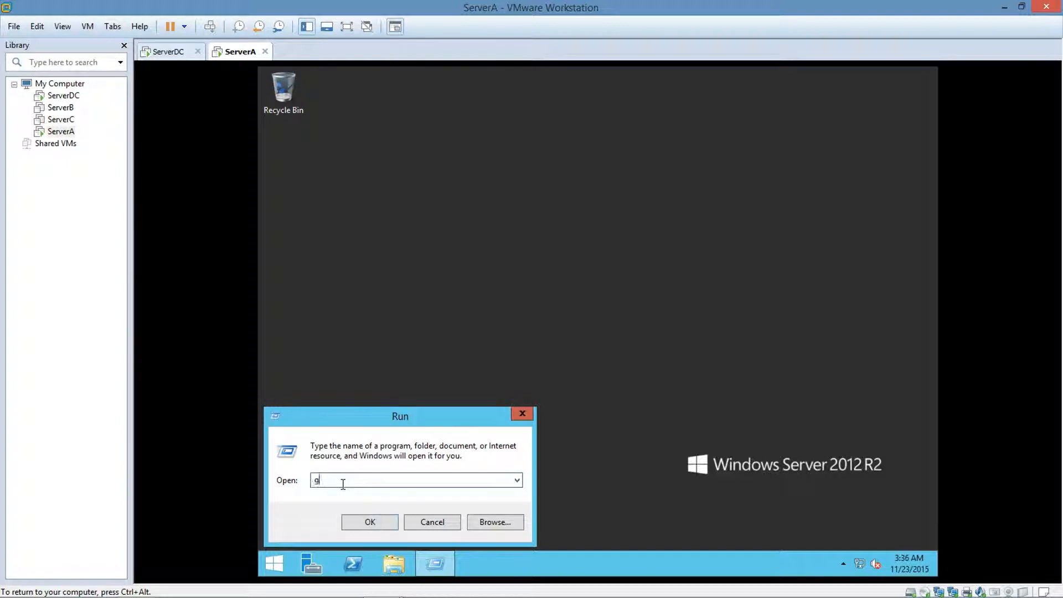
{"action": "type", "text": "pudate"}
{"action": "type", "text": "p"}
{"action": "left_click", "coordinate": [362, 520]}
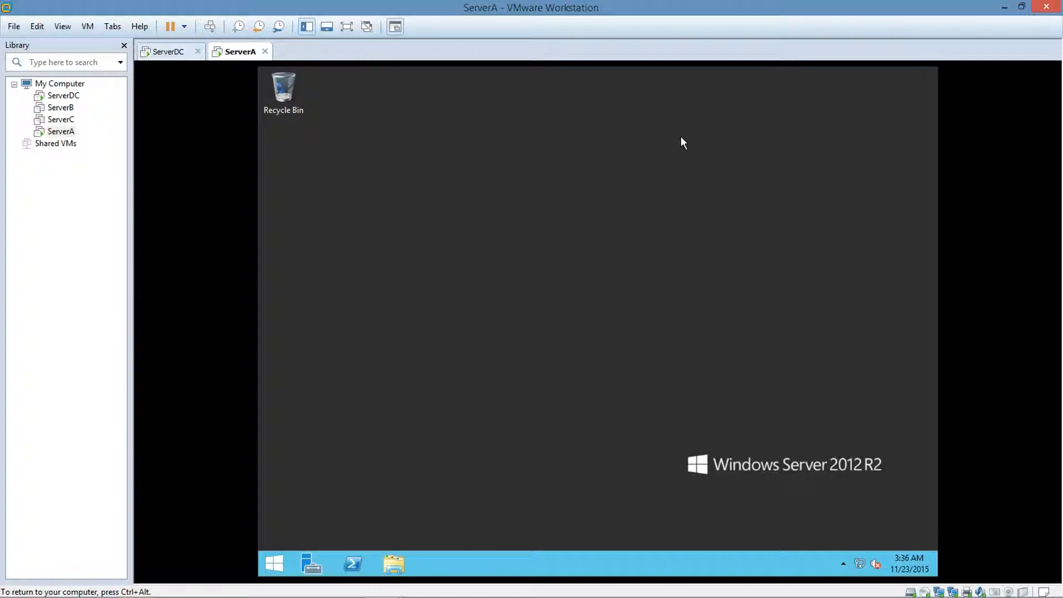
Sign the current user out of ServerA.
{"action": "left_click", "coordinate": [272, 560]}
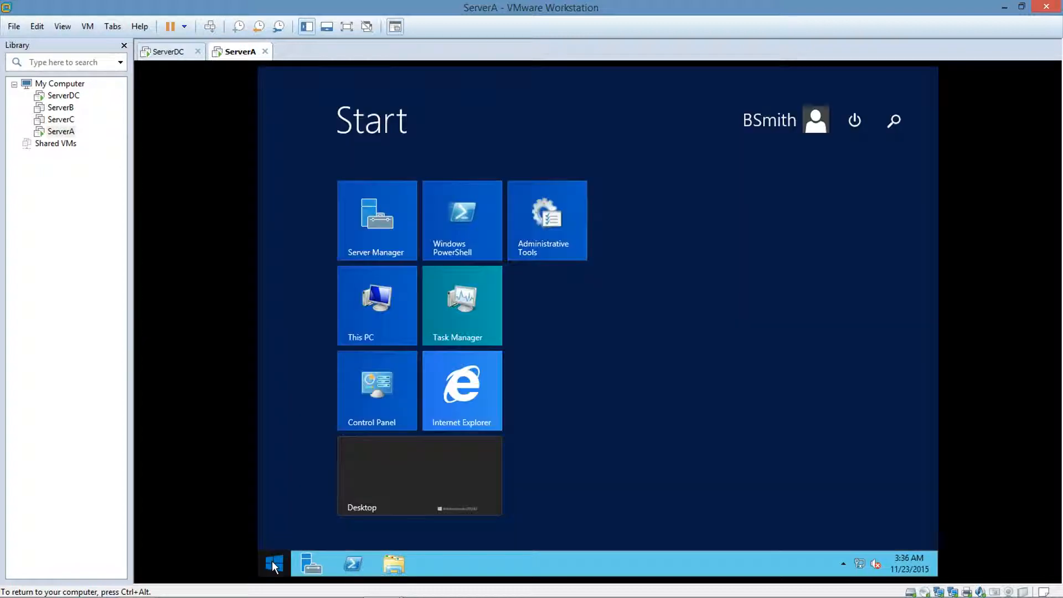
{"action": "left_click", "coordinate": [809, 125]}
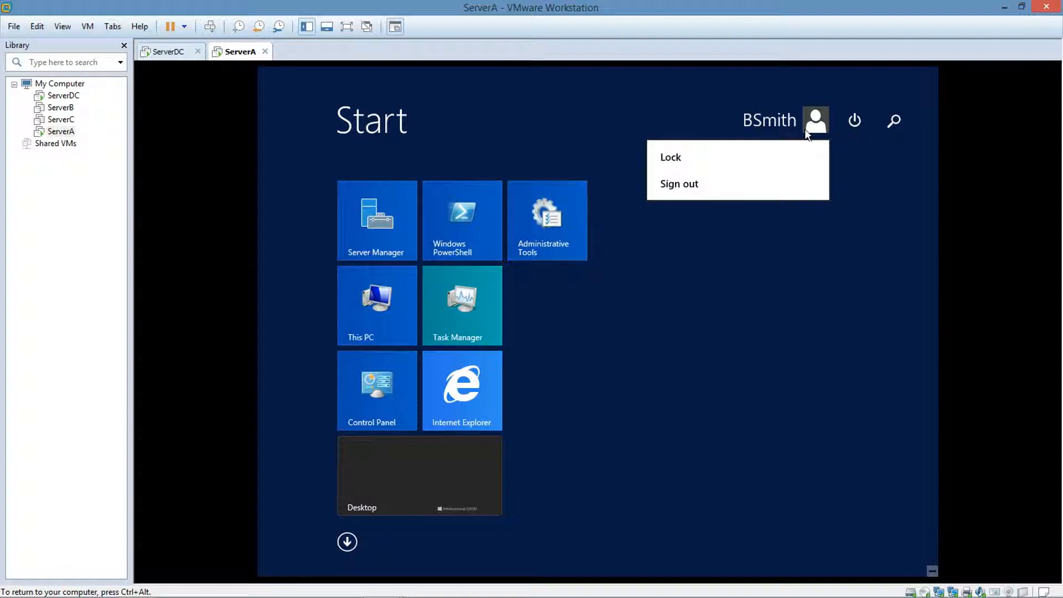
{"action": "left_click", "coordinate": [734, 186]}
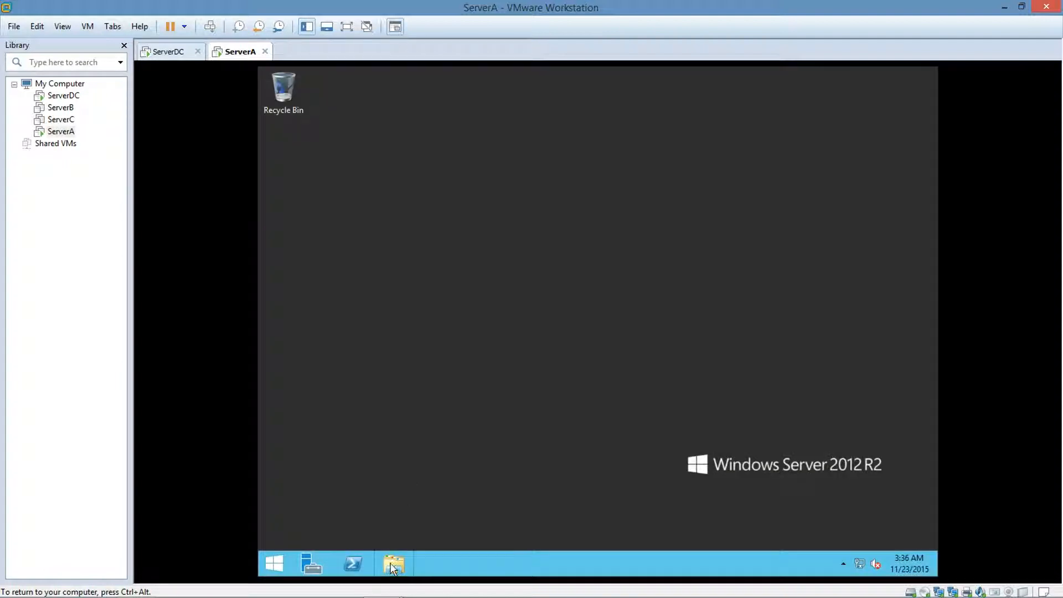
Create a new folder named Data on ServerA's Local Disk (C:) and minimize the file window.
{"action": "left_click", "coordinate": [392, 552]}
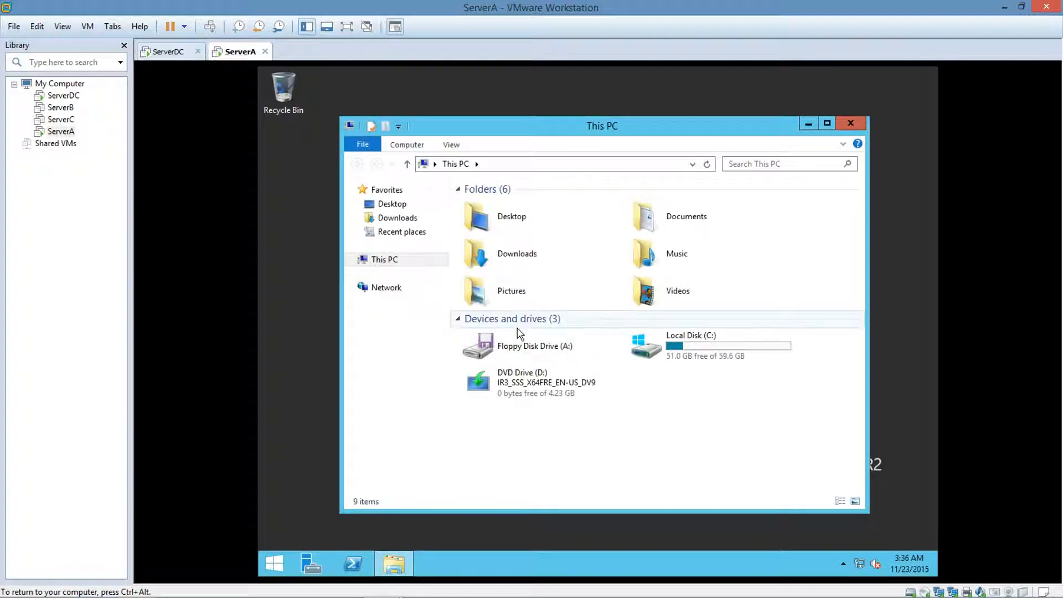
{"action": "left_click", "coordinate": [663, 349]}
{"action": "double_click", "coordinate": [663, 350]}
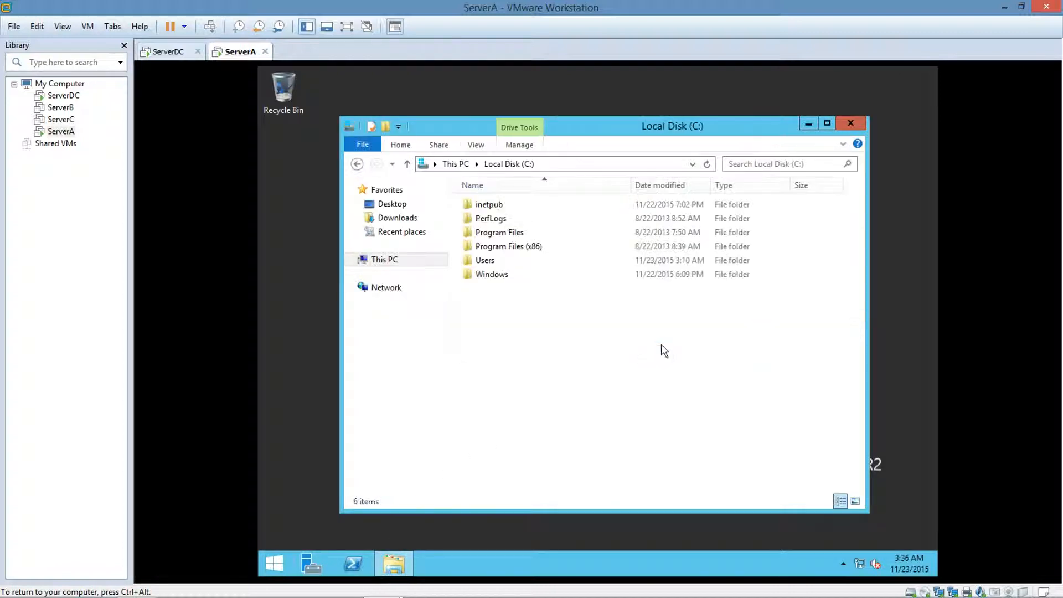
{"action": "right_click", "coordinate": [547, 345]}
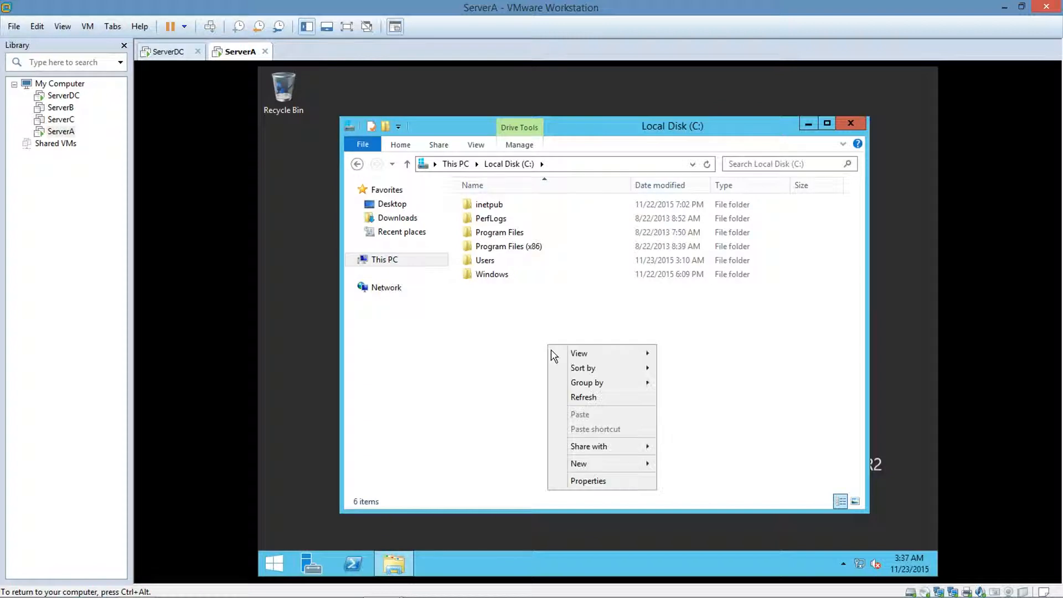
{"action": "mouse_move", "coordinate": [590, 466]}
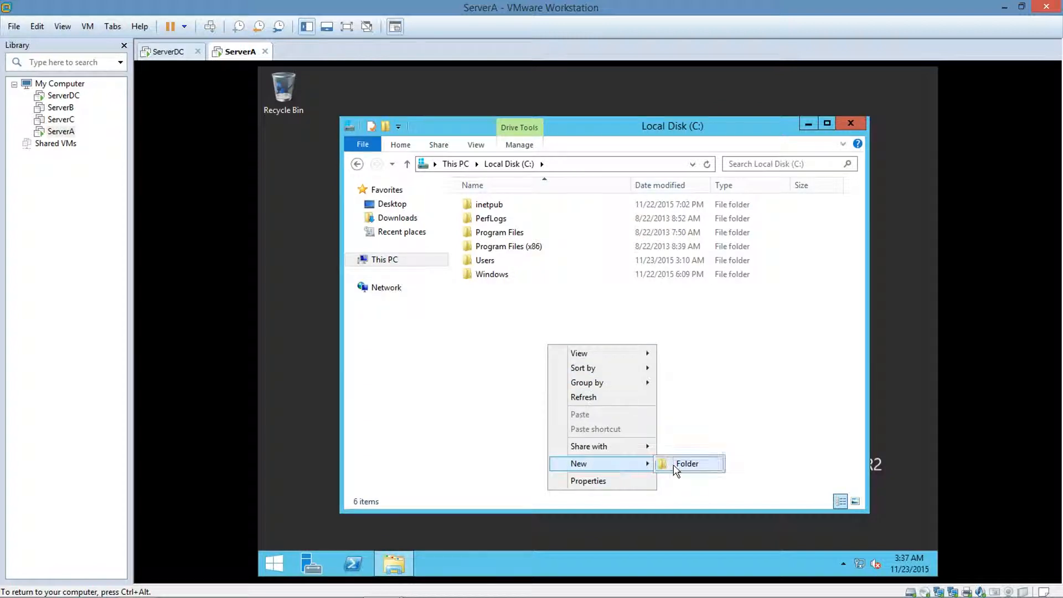
{"action": "left_click", "coordinate": [678, 464]}
{"action": "key", "text": "BackSpace"}
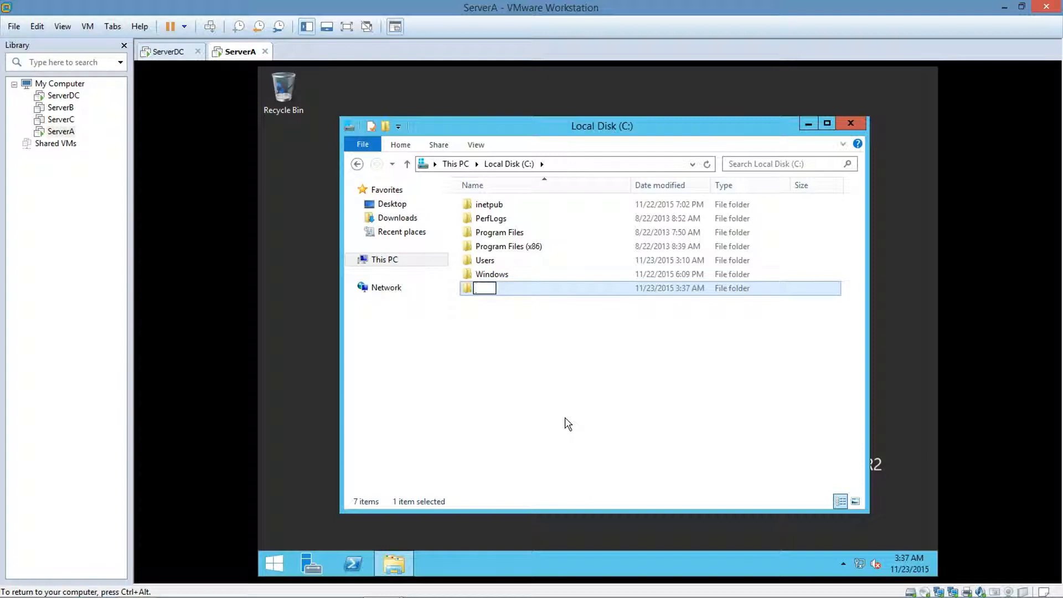
{"action": "type", "text": "Data"}
{"action": "left_click", "coordinate": [568, 424]}
{"action": "left_click", "coordinate": [808, 123]}
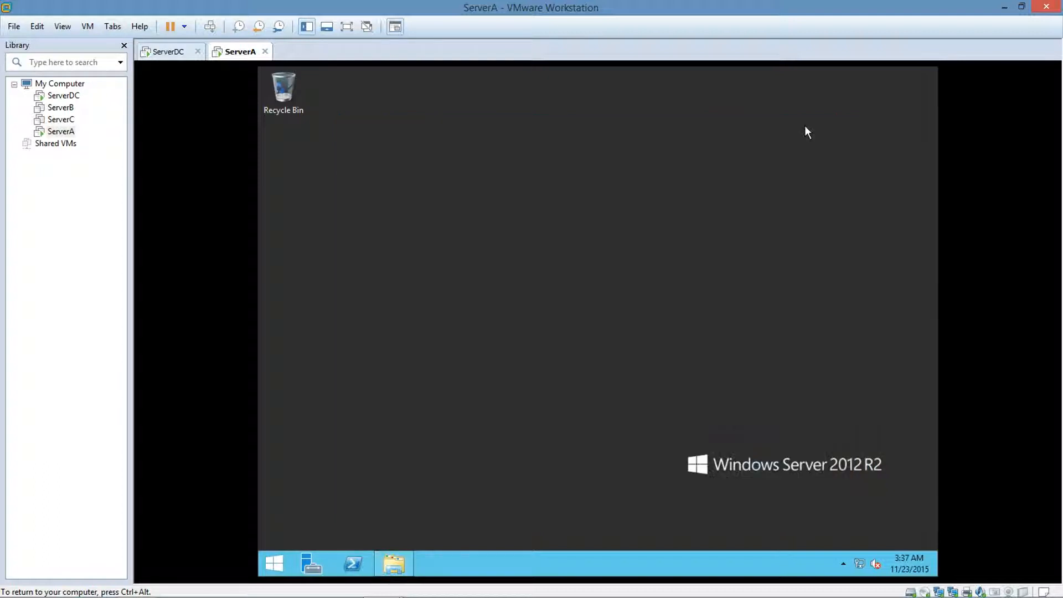
Add the Computer and User's Files icons to ServerA's desktop and close the Personalization window.
{"action": "right_click", "coordinate": [525, 299]}
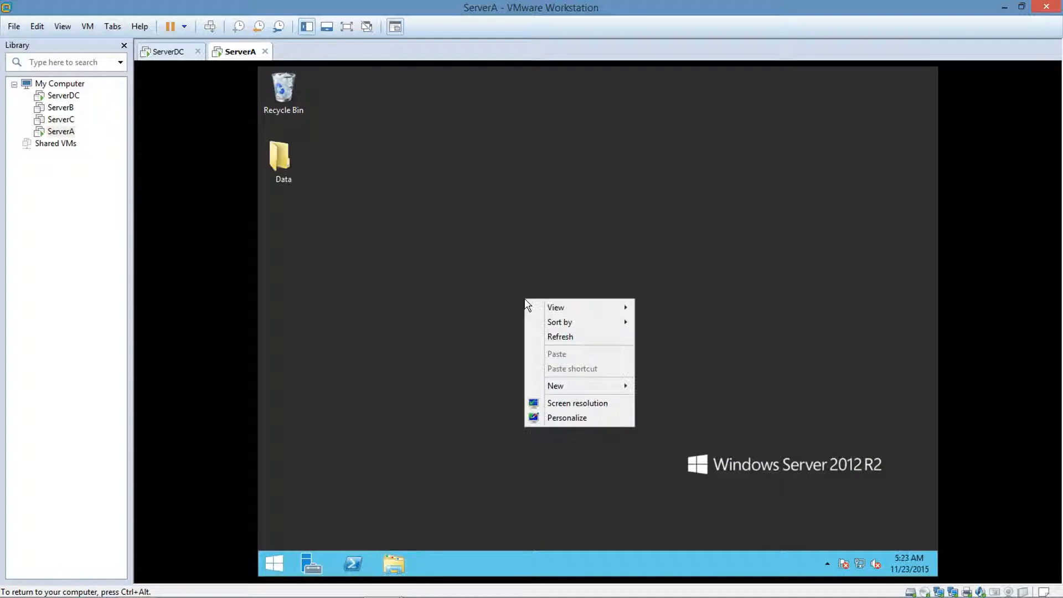
{"action": "left_click", "coordinate": [559, 417]}
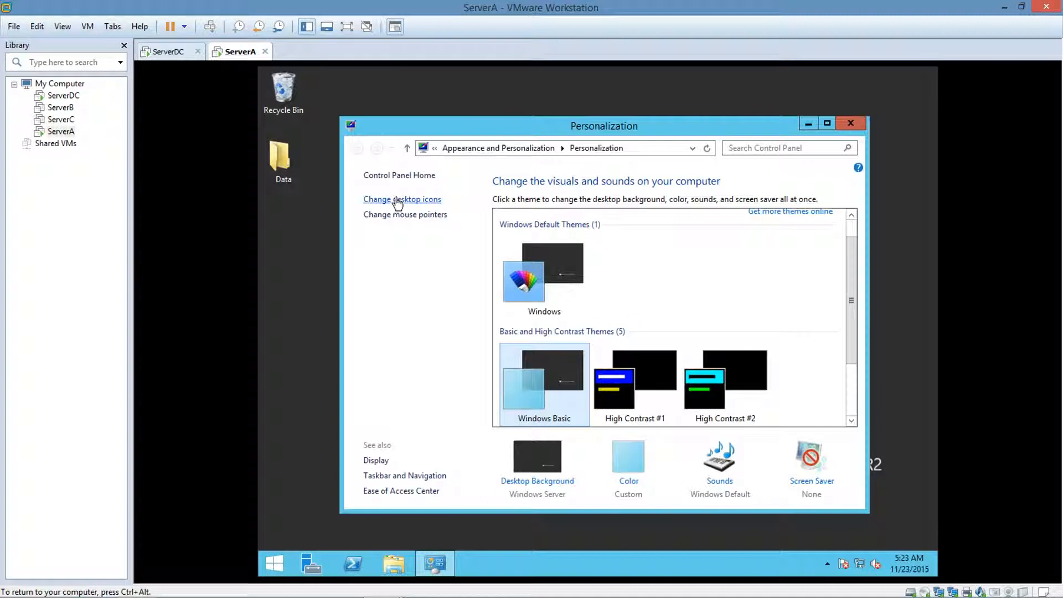
{"action": "left_click", "coordinate": [396, 201]}
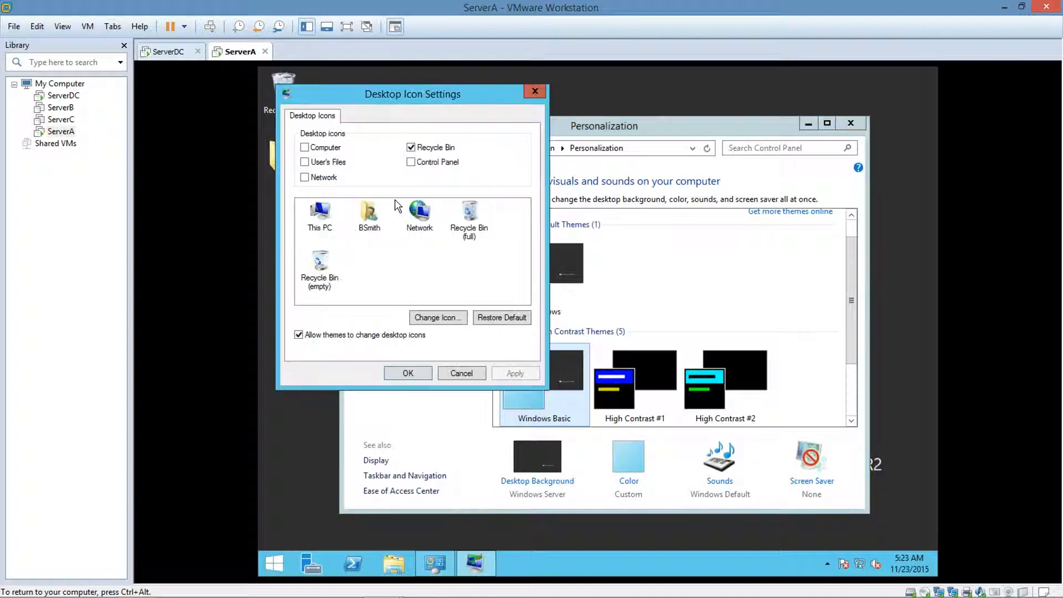
{"action": "left_click", "coordinate": [304, 148]}
{"action": "left_click", "coordinate": [304, 162]}
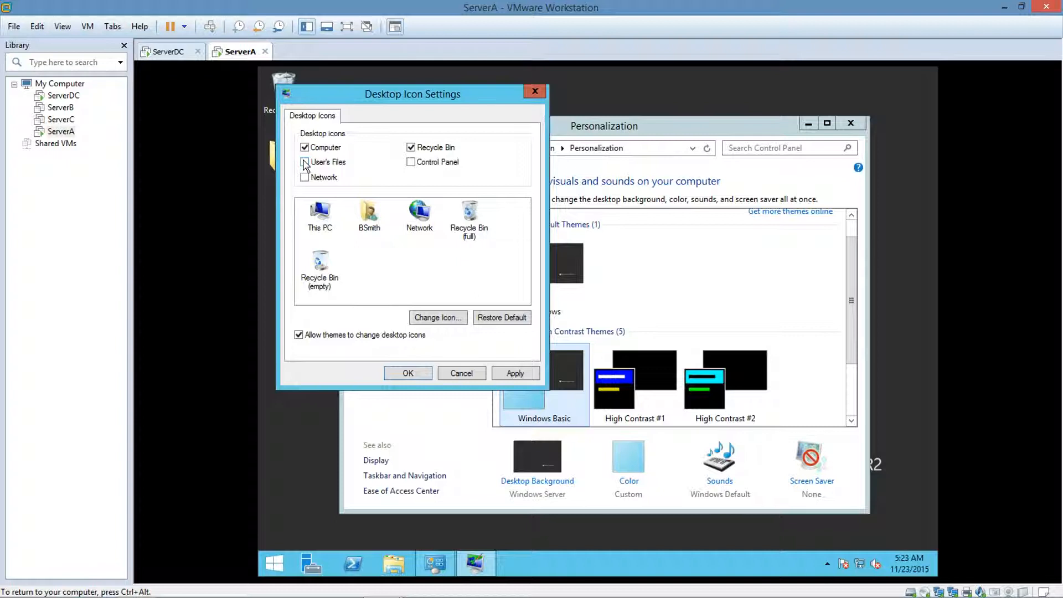
{"action": "left_click", "coordinate": [408, 374]}
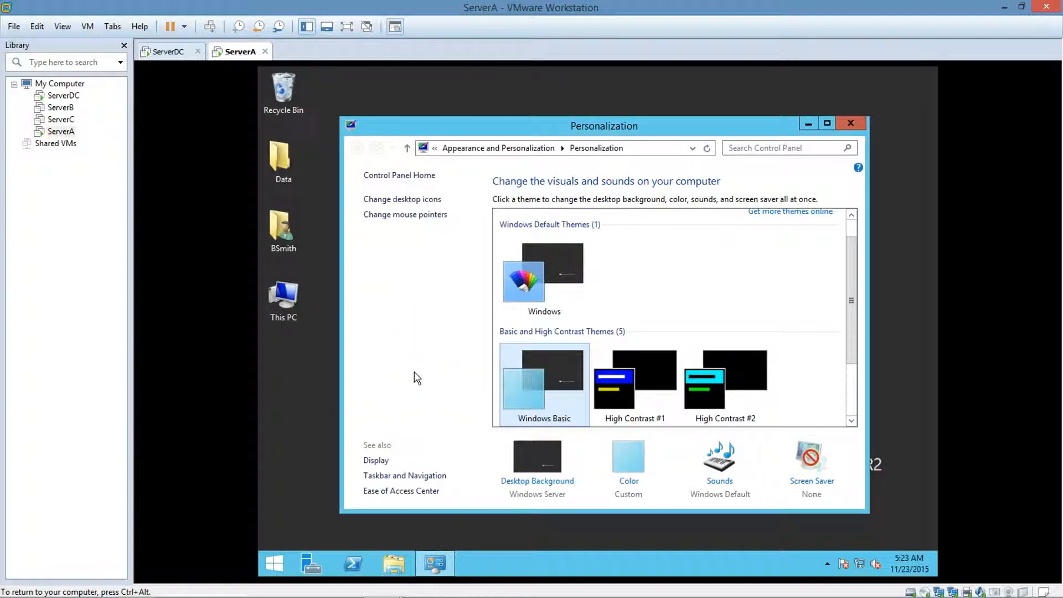
{"action": "left_click", "coordinate": [842, 128]}
Run rsop.msc from the Run dialog on ServerA to inspect the resultant set of policy.
{"action": "left_click", "coordinate": [274, 565]}
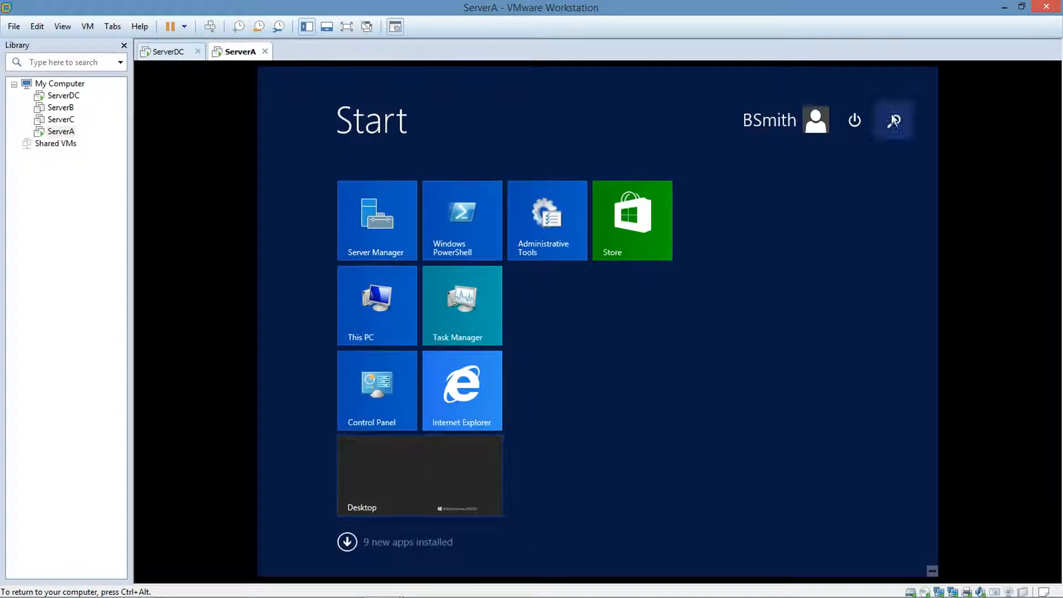
{"action": "key", "text": "super+r"}
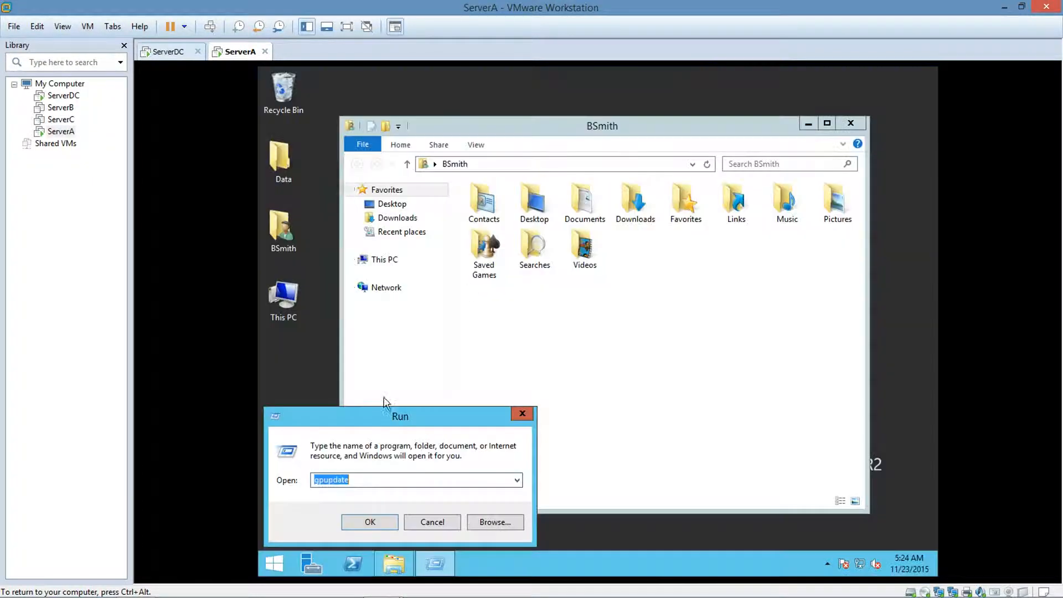
{"action": "left_click", "coordinate": [367, 476]}
{"action": "key", "text": "BackSpace"}
{"action": "key", "text": "BackSpace"}
{"action": "key", "text": "BackSpace"}
{"action": "key", "text": "BackSpace"}
{"action": "key", "text": "BackSpace"}
{"action": "key", "text": "BackSpace"}
{"action": "key", "text": "BackSpace"}
{"action": "key", "text": "BackSpace"}
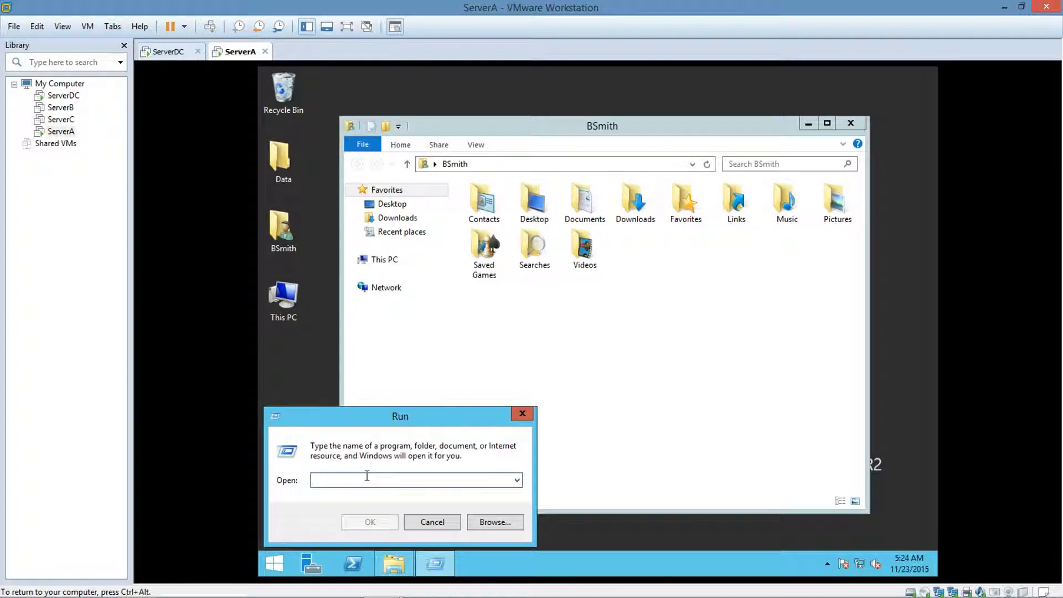
{"action": "type", "text": "rsop.msc"}
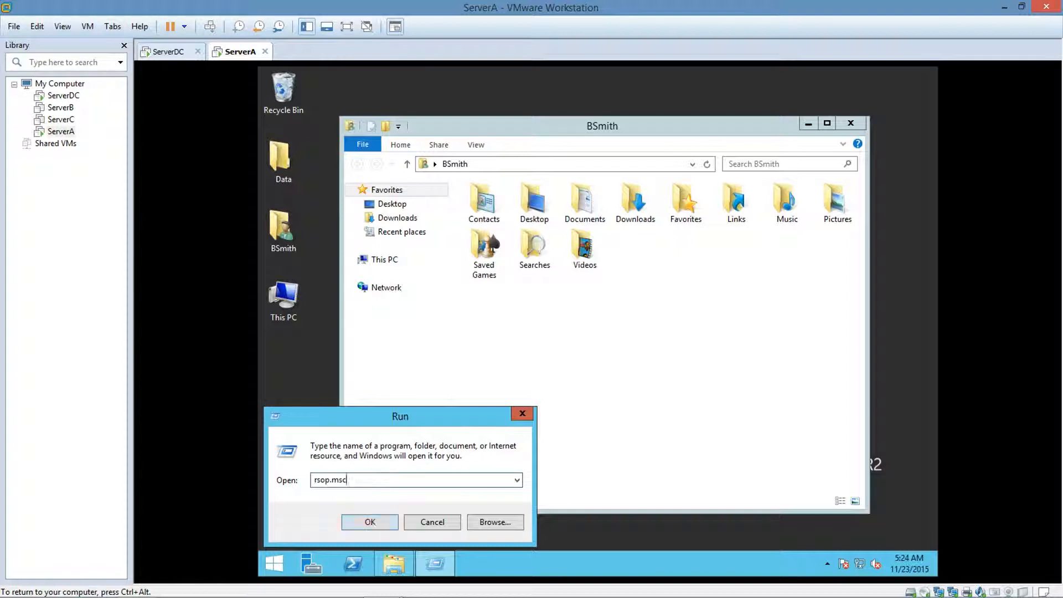
{"action": "left_click", "coordinate": [379, 523]}
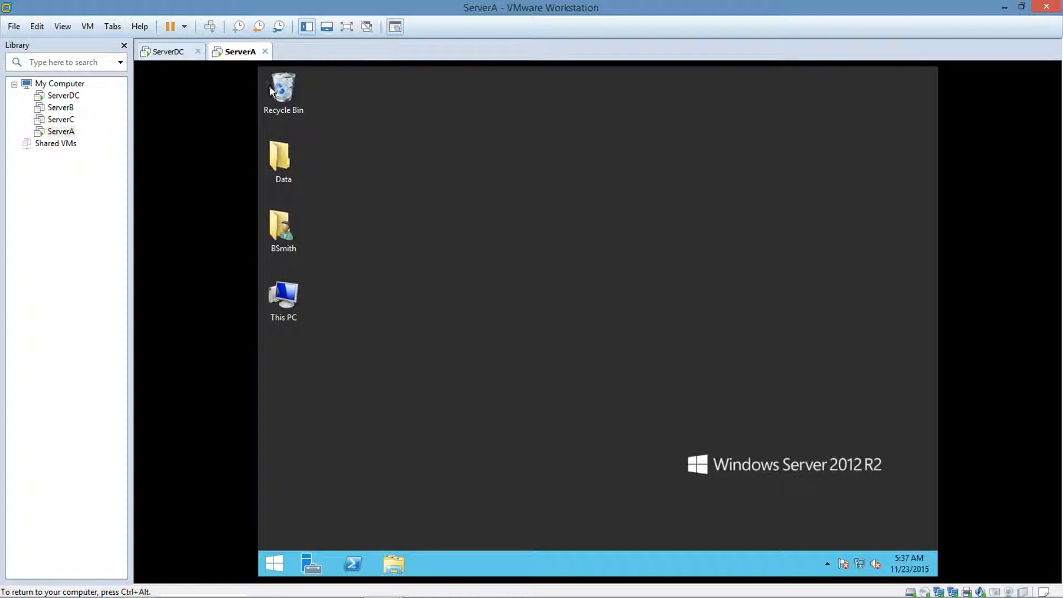
Switch to the ServerDC virtual machine and open its Local Disk (C:) in File Explorer.
{"action": "left_click", "coordinate": [171, 52]}
{"action": "left_click", "coordinate": [267, 574]}
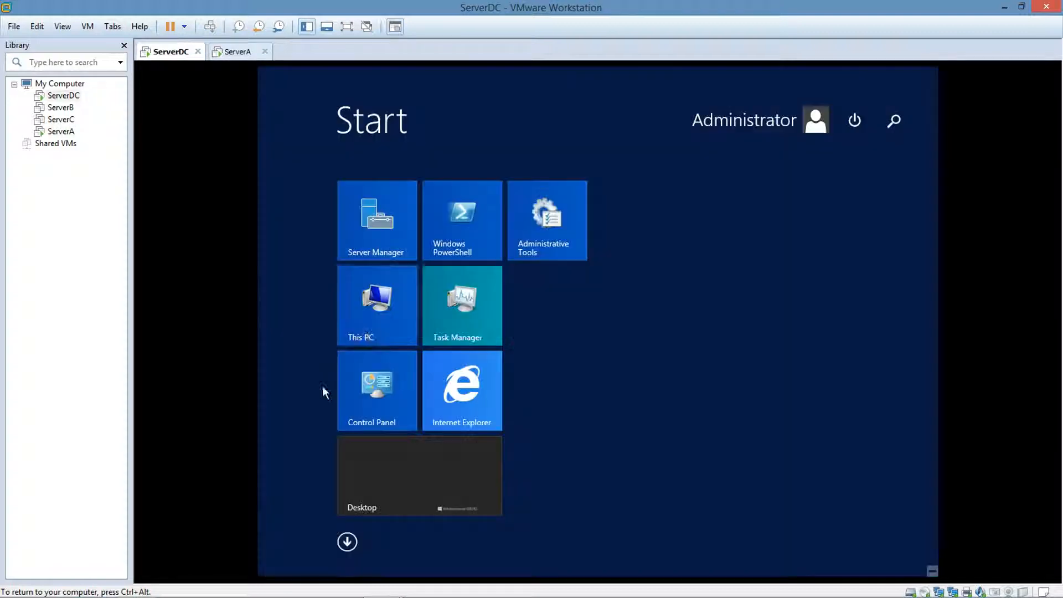
{"action": "left_click", "coordinate": [371, 324]}
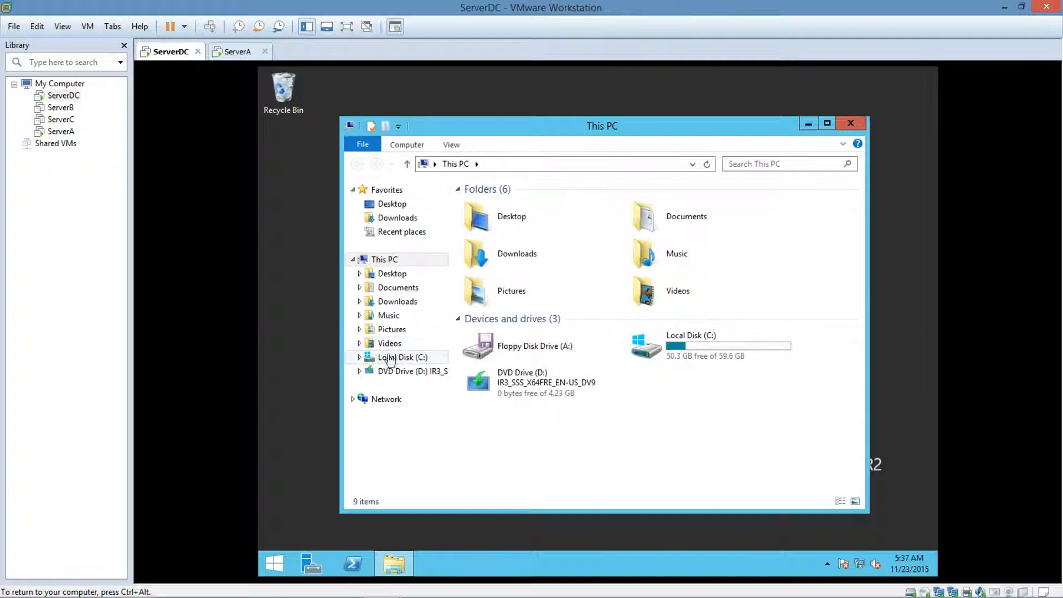
{"action": "left_click", "coordinate": [370, 363]}
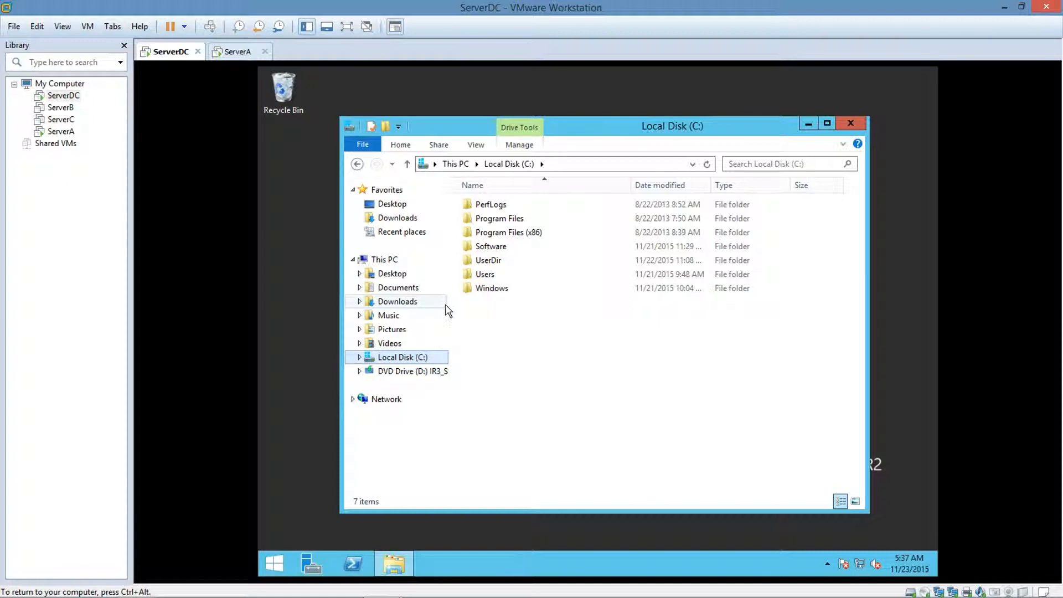
Share ServerDC's Local Disk (C:) through Advanced Sharing under the share name C, reviewing its share permissions before accepting.
{"action": "right_click", "coordinate": [508, 250]}
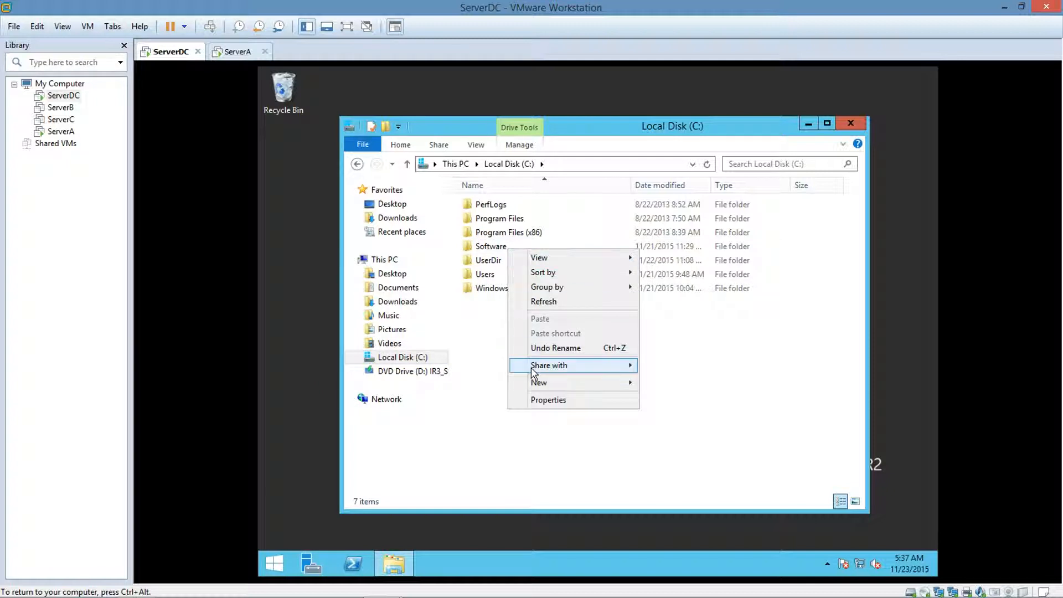
{"action": "left_click", "coordinate": [534, 399]}
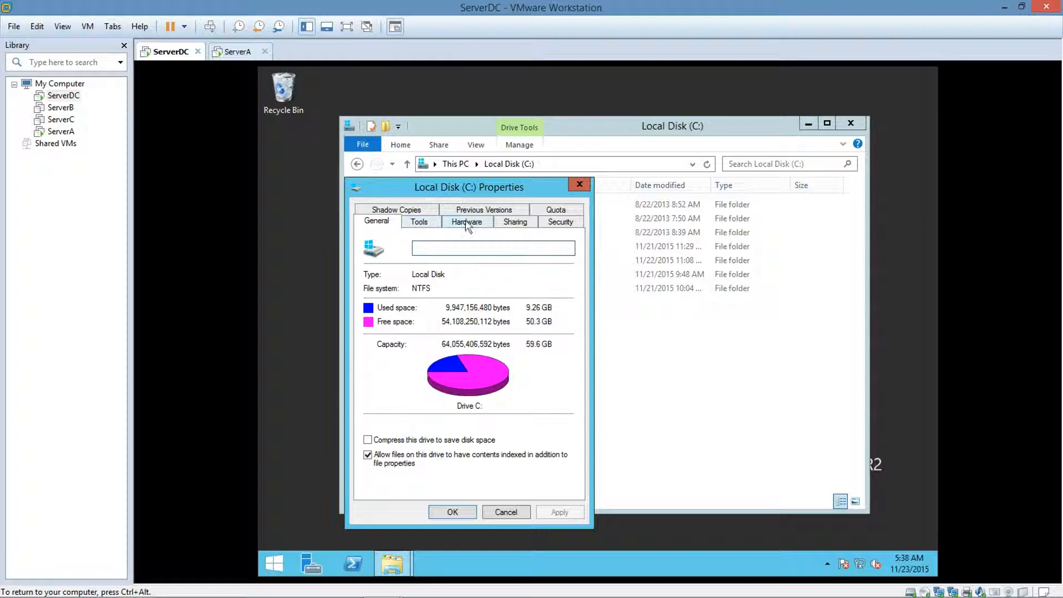
{"action": "left_click", "coordinate": [501, 224]}
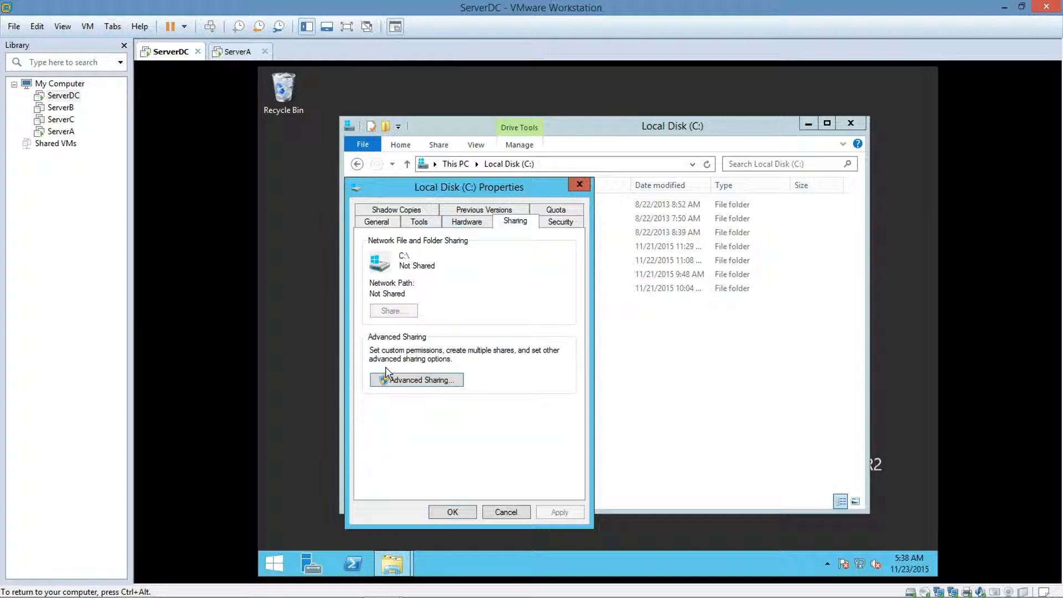
{"action": "left_click", "coordinate": [386, 381]}
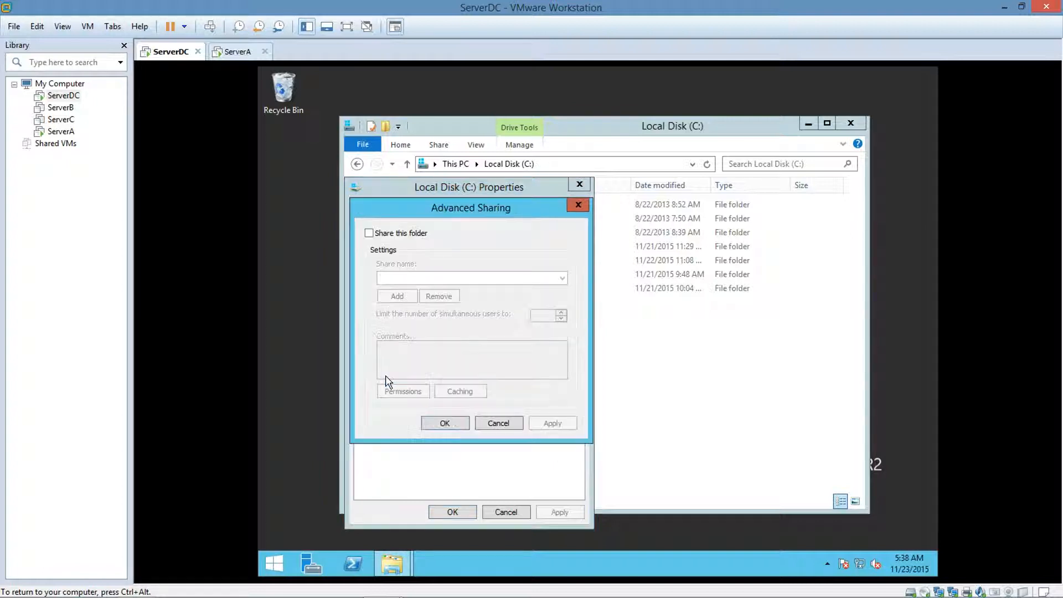
{"action": "left_click", "coordinate": [369, 235]}
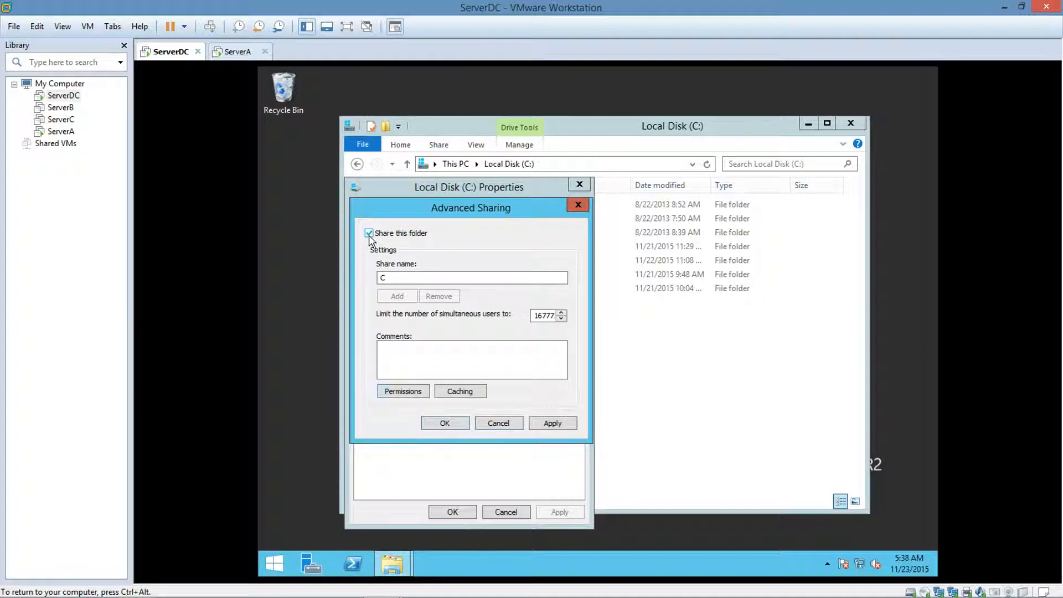
{"action": "left_click", "coordinate": [408, 390]}
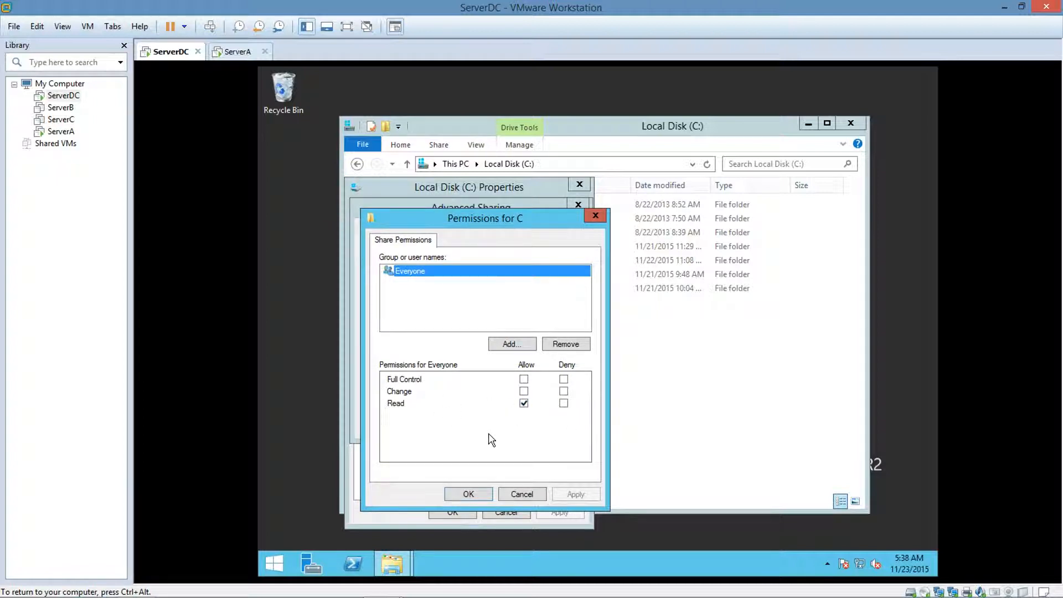
{"action": "left_click", "coordinate": [462, 497]}
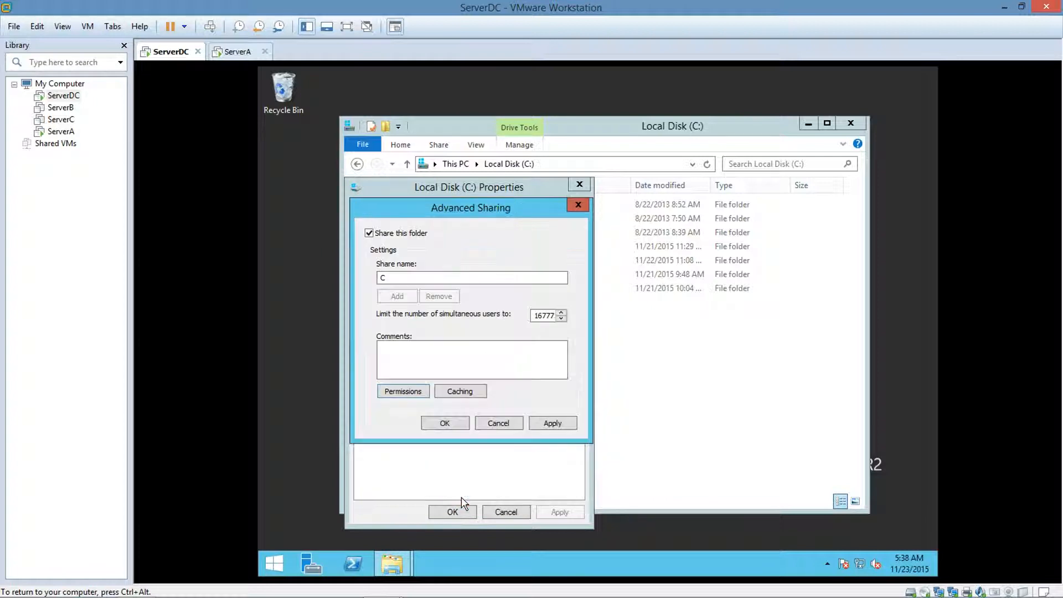
{"action": "left_click", "coordinate": [439, 425]}
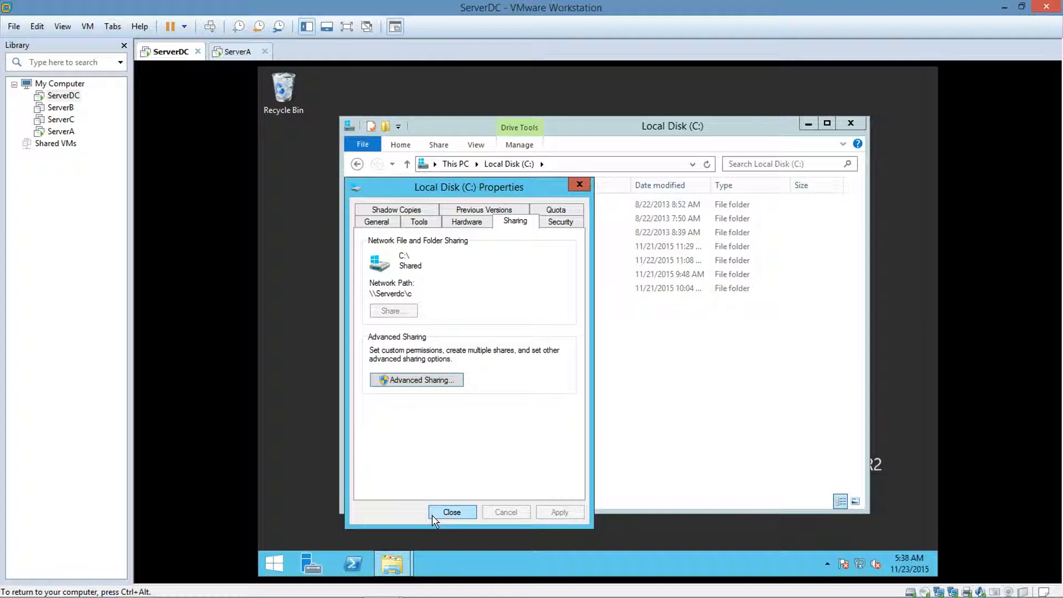
Launch Group Policy Management from Administrative Tools and open the Morristown Policy under the Morristown OU for editing.
{"action": "left_click", "coordinate": [276, 562]}
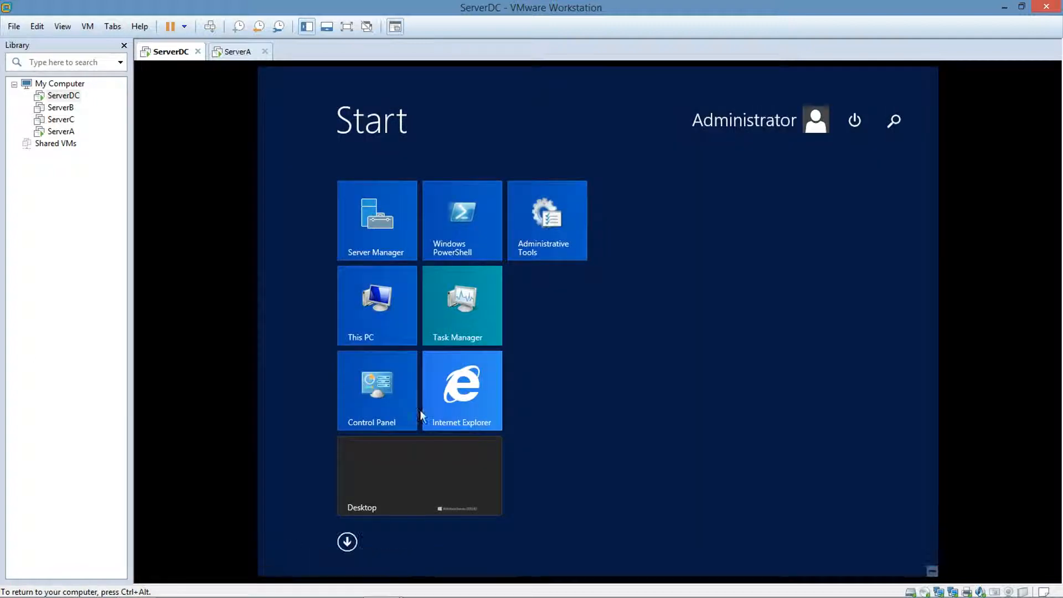
{"action": "left_click", "coordinate": [537, 254]}
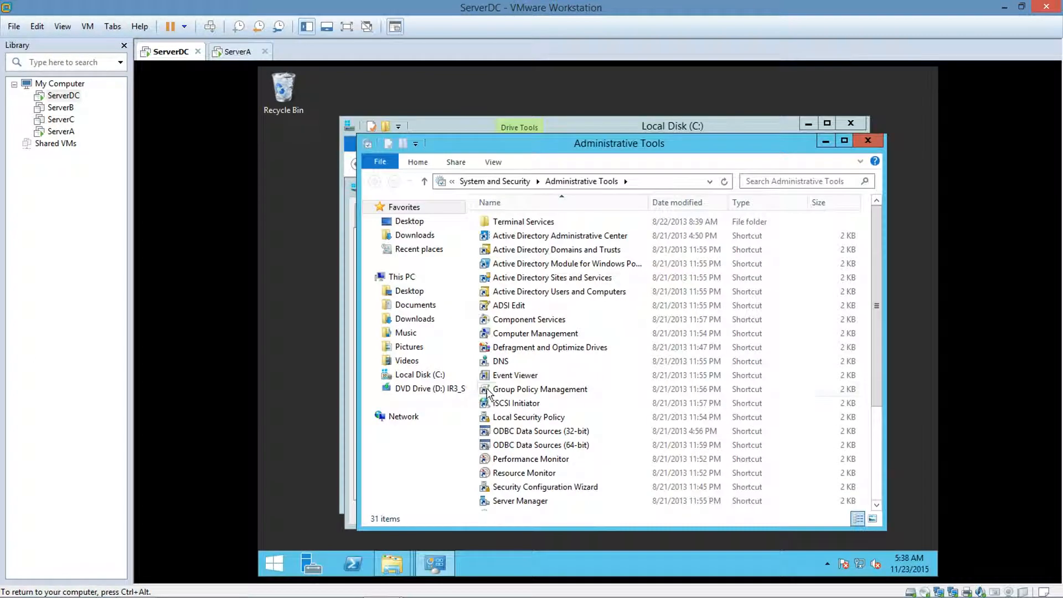
{"action": "left_click", "coordinate": [508, 392]}
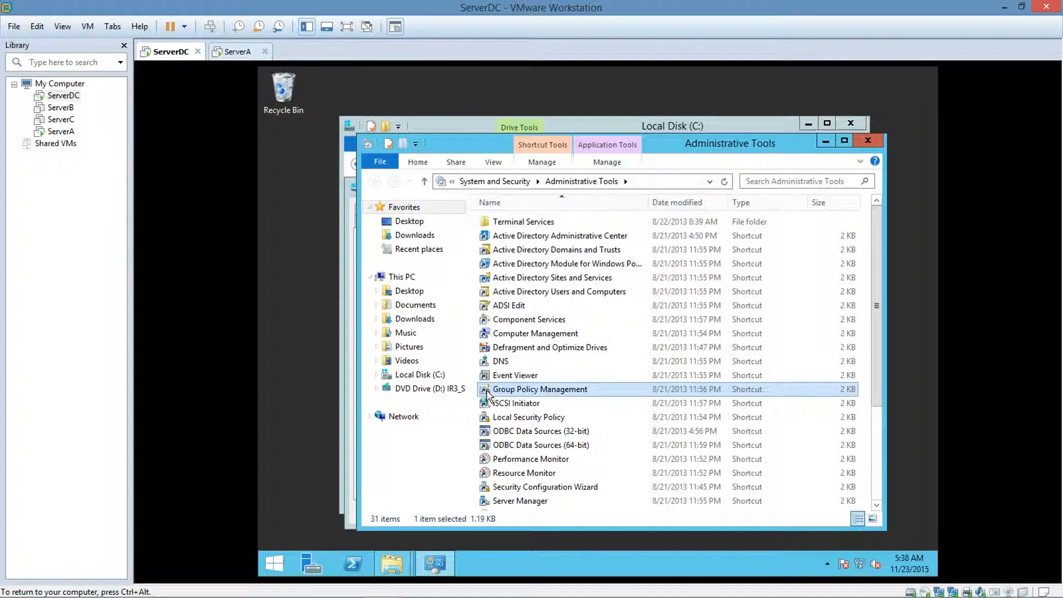
{"action": "double_click", "coordinate": [487, 391]}
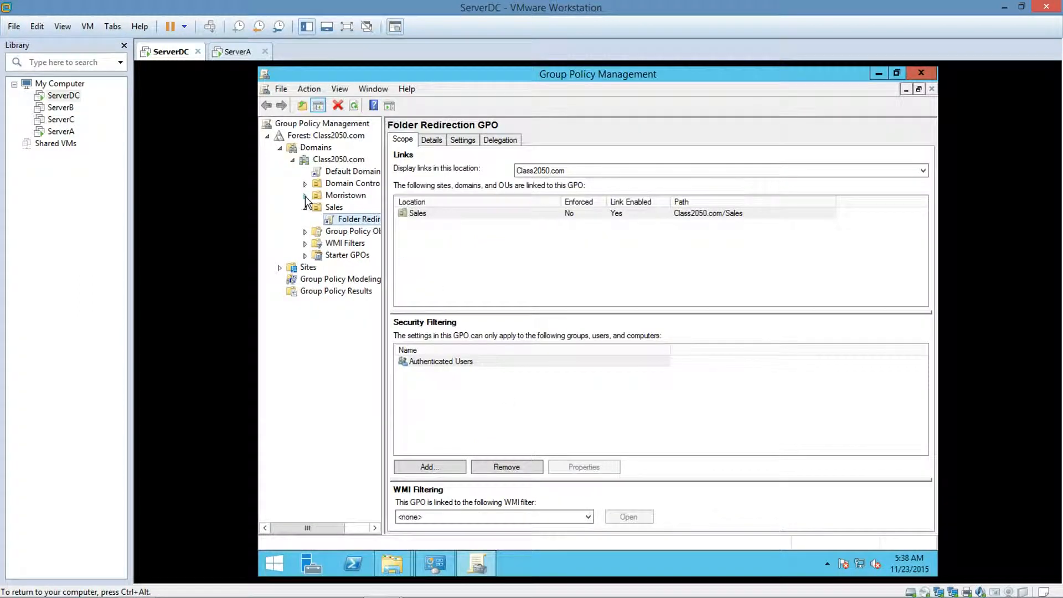
{"action": "left_click", "coordinate": [305, 197]}
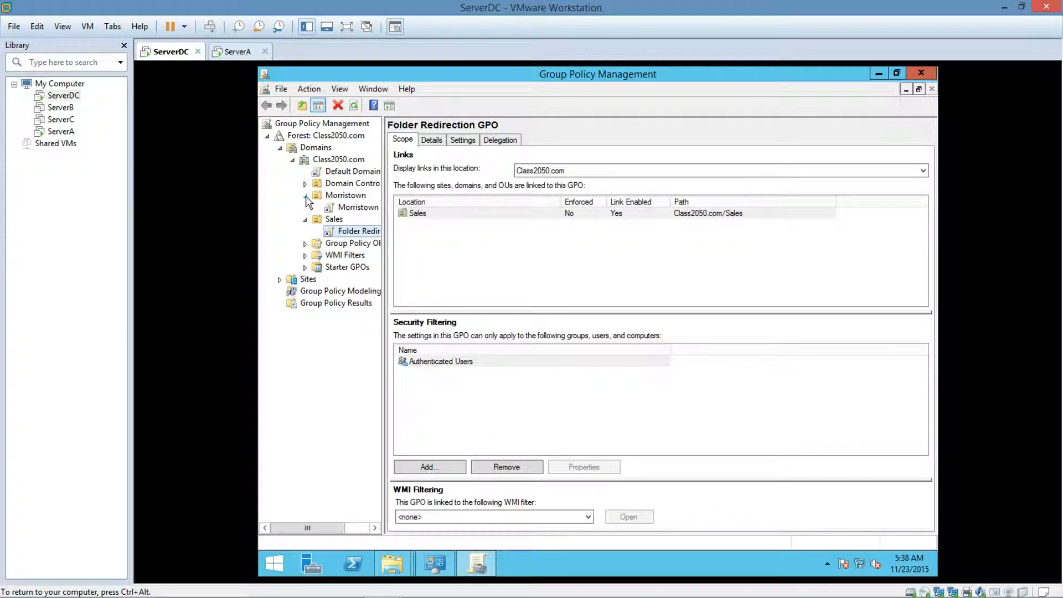
{"action": "right_click", "coordinate": [340, 210]}
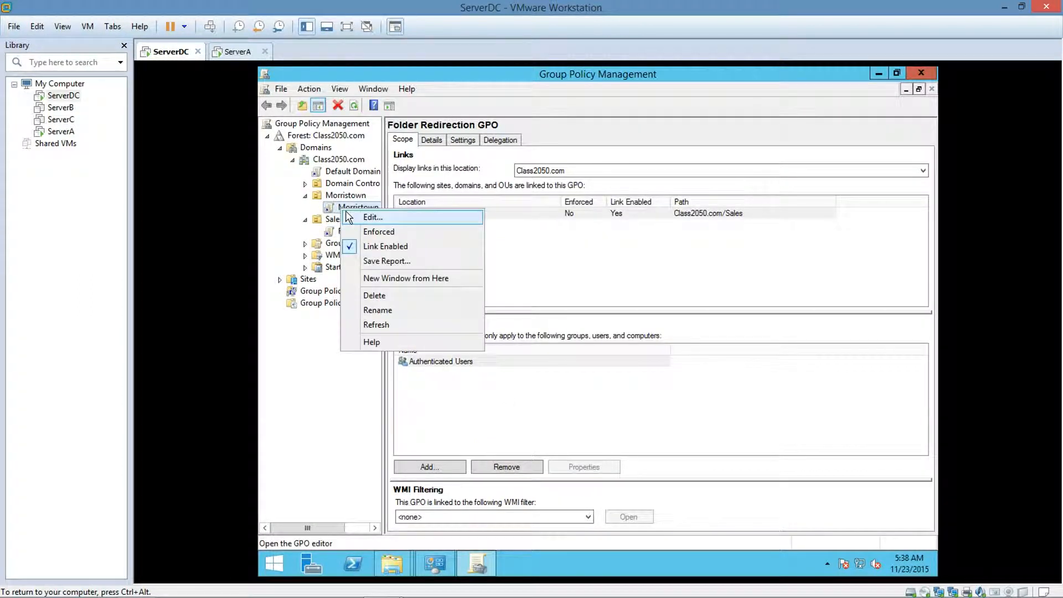
{"action": "left_click", "coordinate": [355, 218]}
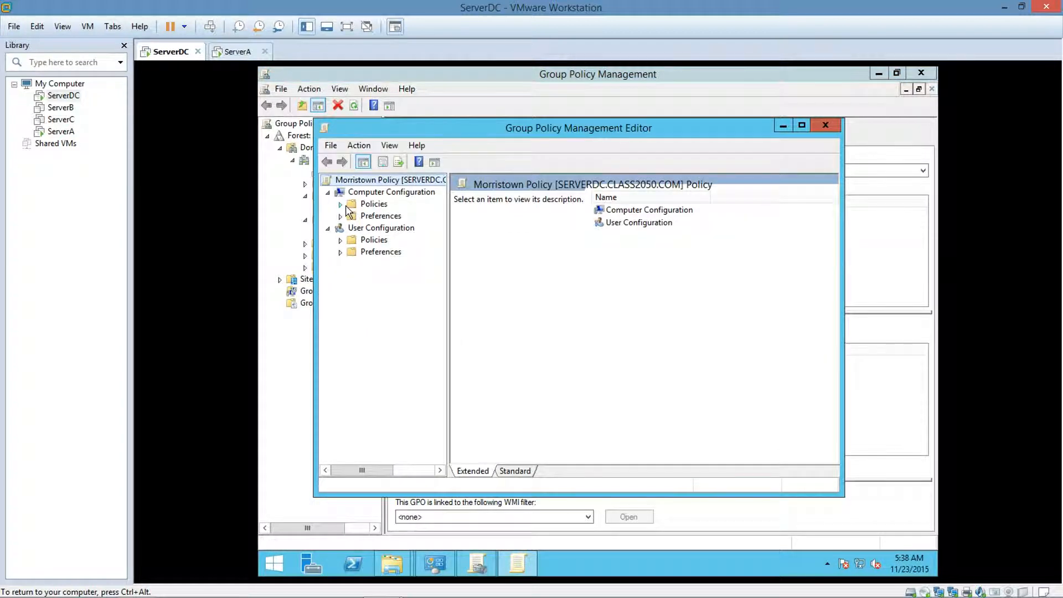
Start a new Software installation package under the Software Settings of Computer Configuration's Policies in the Morristown Policy.
{"action": "left_click", "coordinate": [341, 205]}
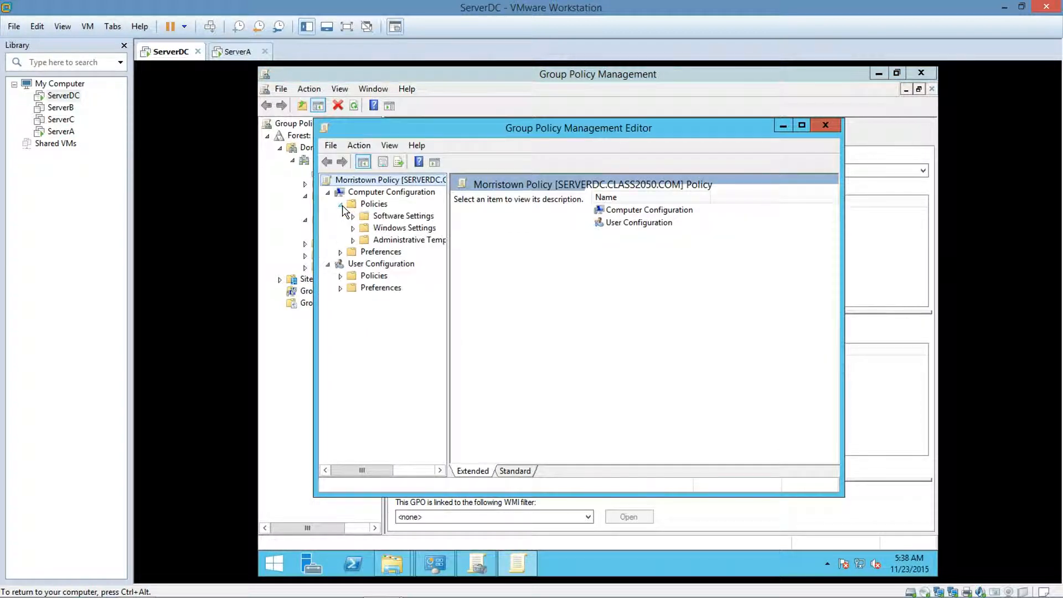
{"action": "left_click", "coordinate": [353, 216]}
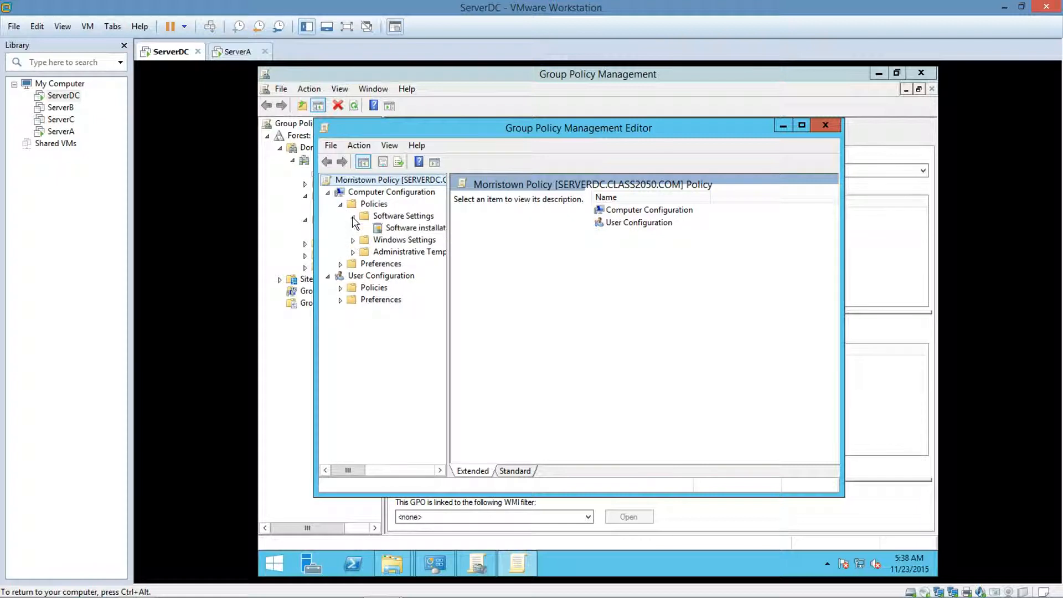
{"action": "right_click", "coordinate": [386, 232]}
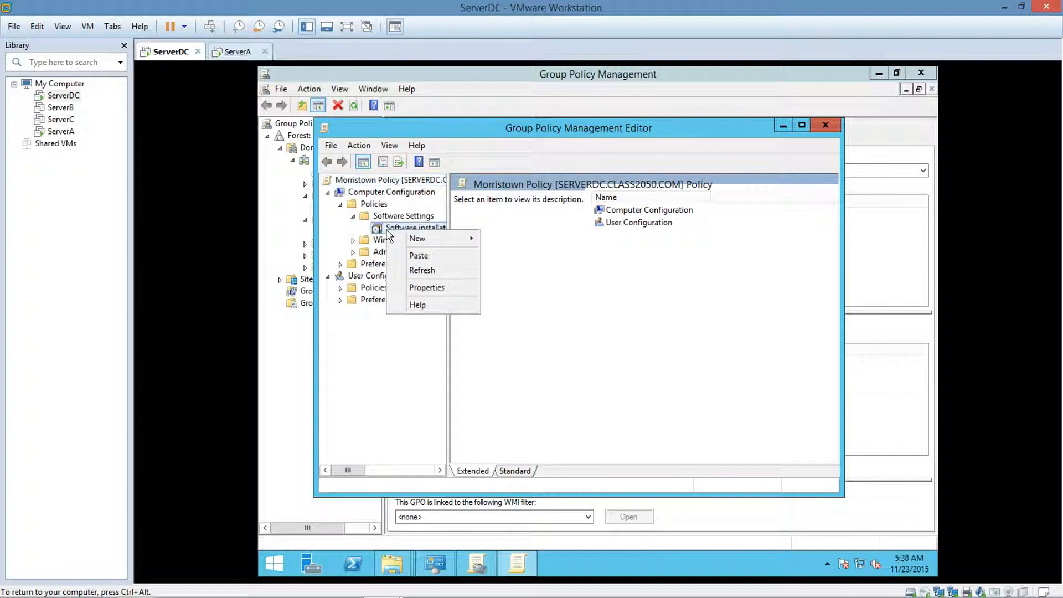
{"action": "mouse_move", "coordinate": [402, 243]}
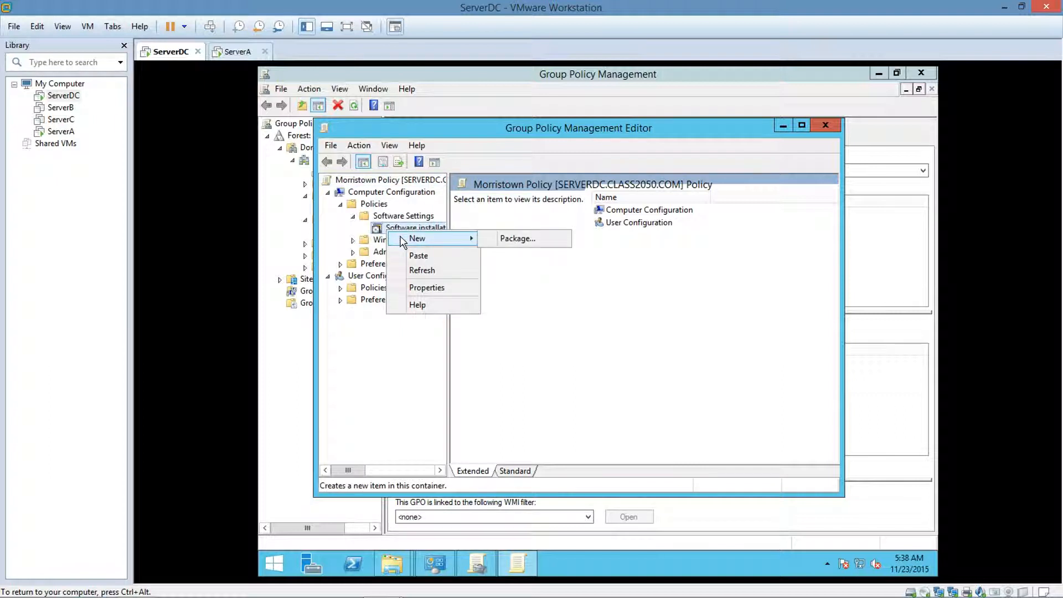
{"action": "left_click", "coordinate": [489, 245]}
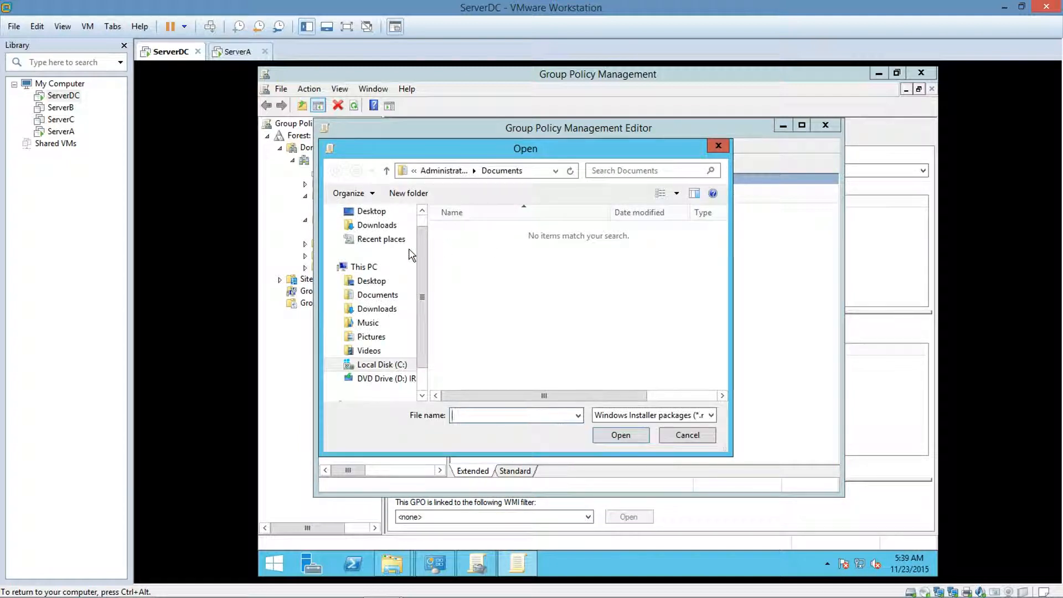
Deploy googlechromestandaloneenterprise.msi from C:\Software\Chrome, accepting the non-network path and choosing the Advanced deployment method.
{"action": "scroll", "coordinate": [422, 299], "scroll_direction": "down", "scroll_amount": 1}
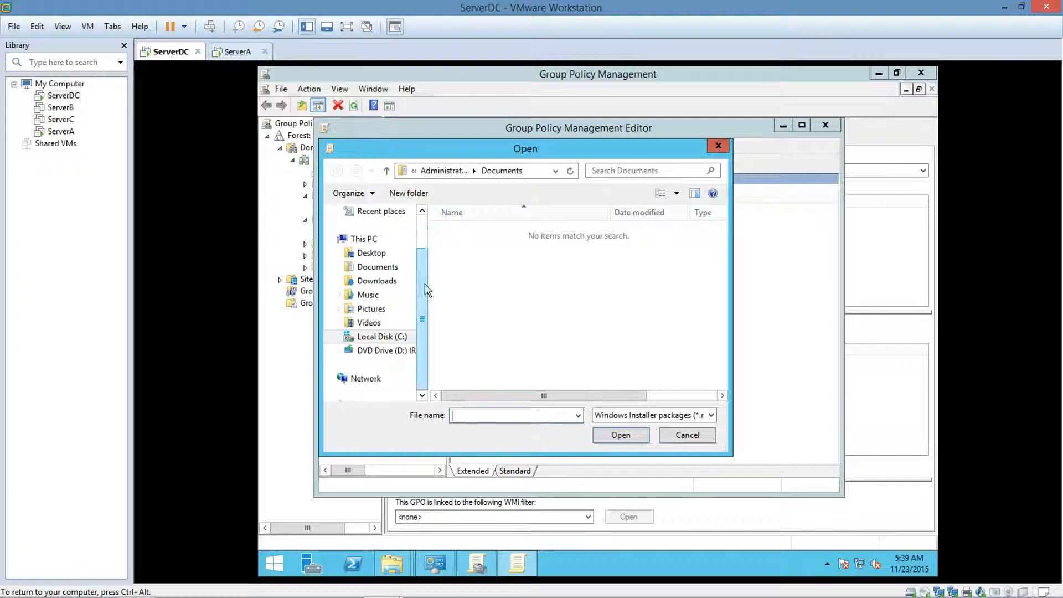
{"action": "left_click", "coordinate": [339, 337]}
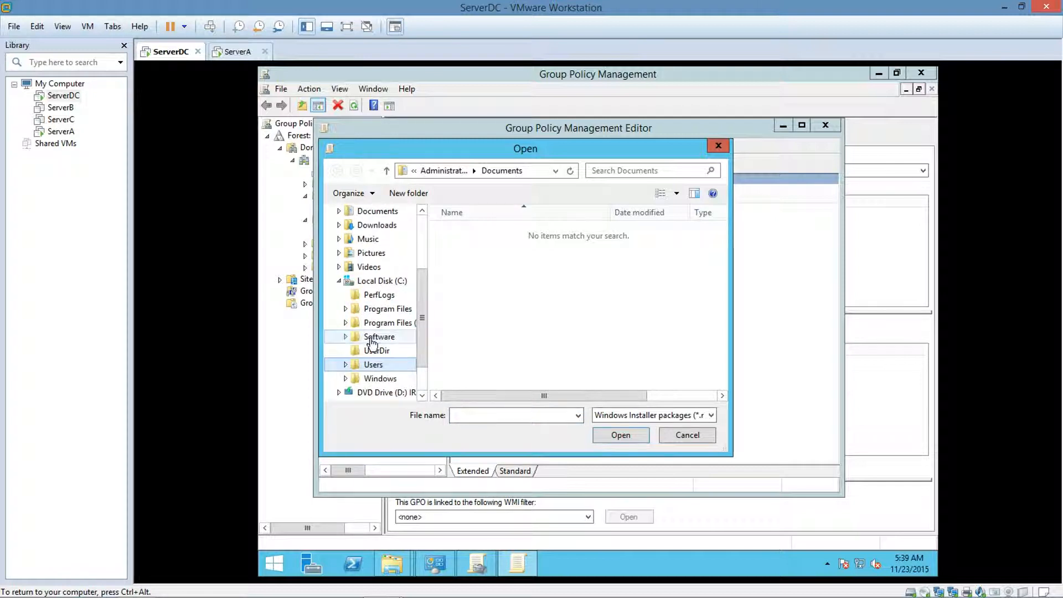
{"action": "left_click", "coordinate": [376, 337]}
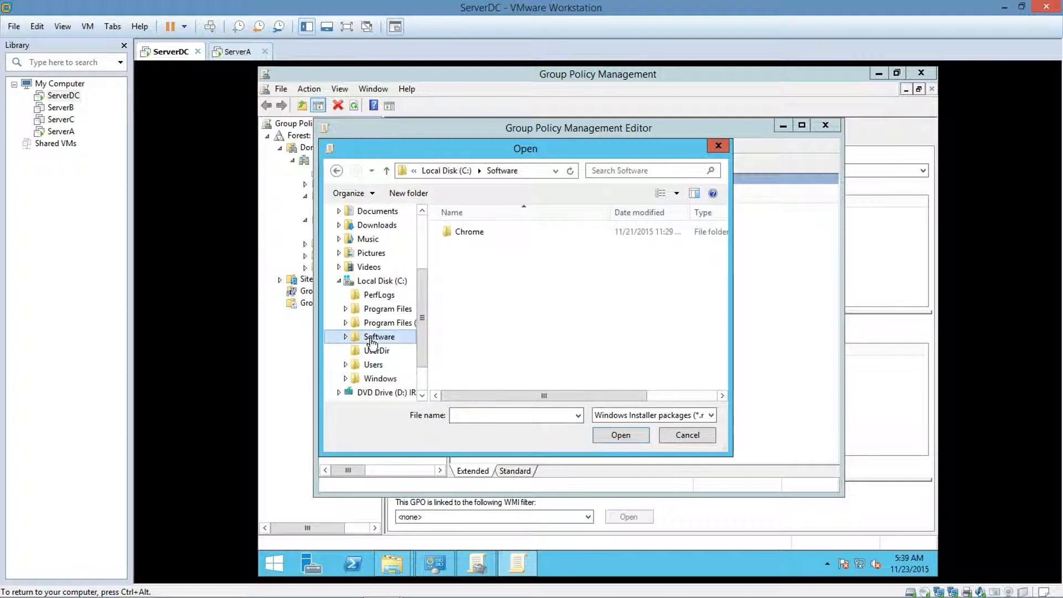
{"action": "left_click", "coordinate": [465, 235]}
{"action": "double_click", "coordinate": [465, 235]}
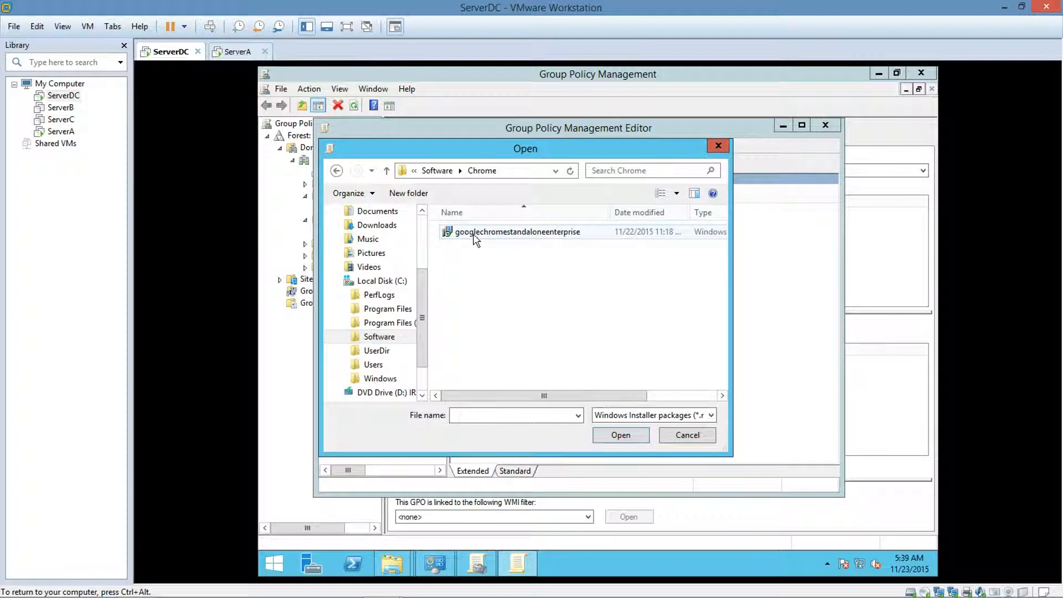
{"action": "double_click", "coordinate": [478, 234]}
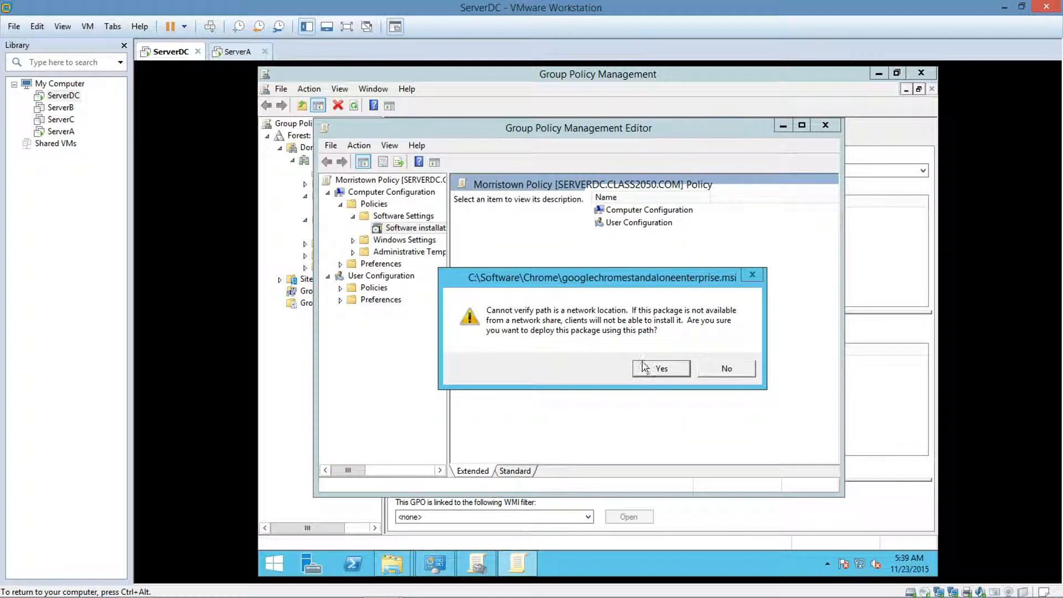
{"action": "left_click", "coordinate": [654, 369]}
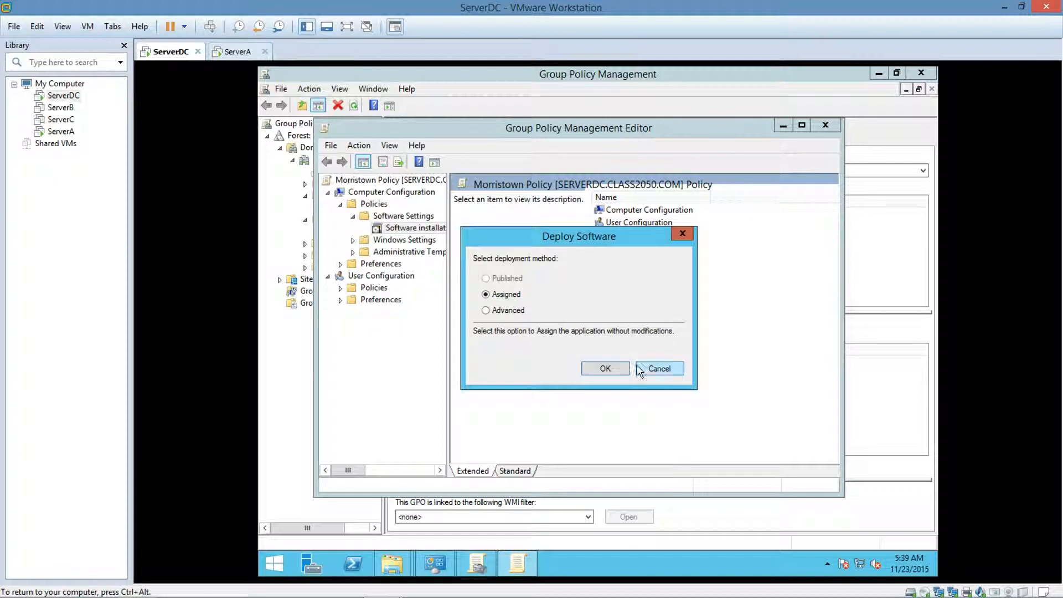
{"action": "left_click", "coordinate": [488, 311]}
{"action": "left_click", "coordinate": [606, 368]}
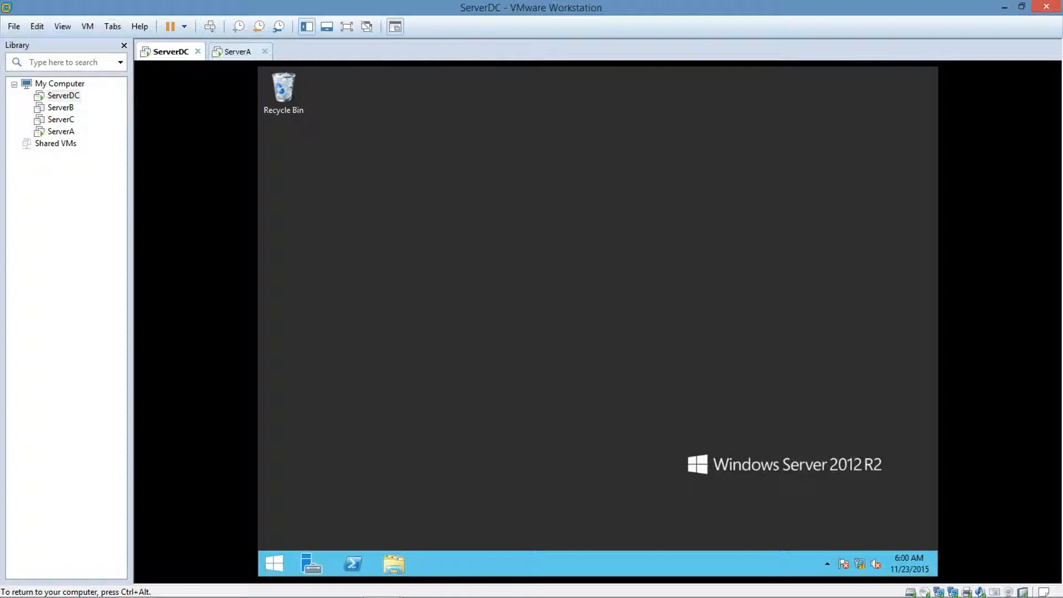
Launch Active Directory Users and Computers from Administrative Tools and display the Users container of Class2050.com.
{"action": "left_click", "coordinate": [271, 562]}
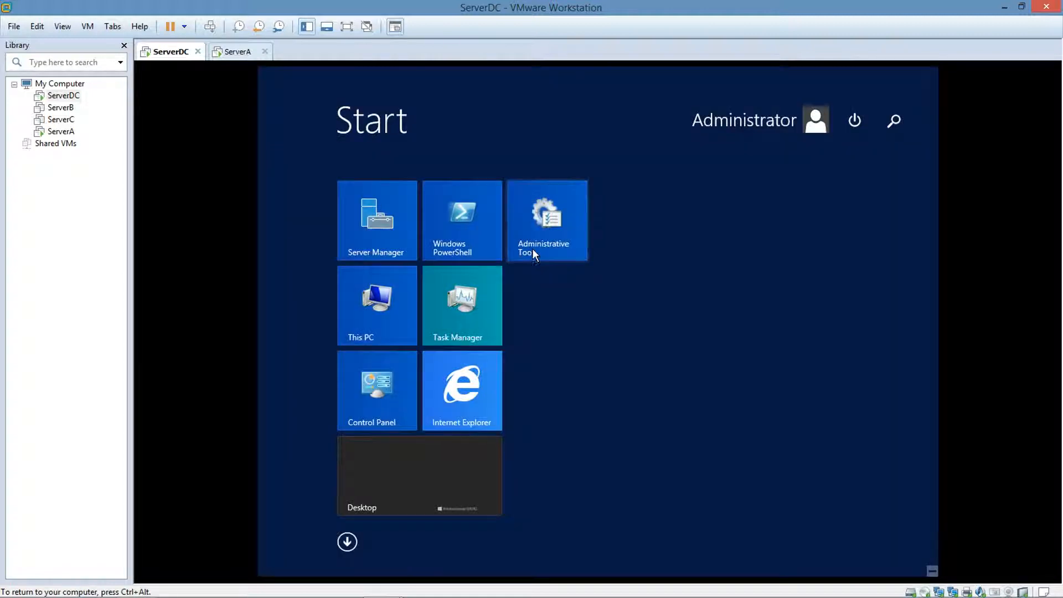
{"action": "left_click", "coordinate": [537, 230]}
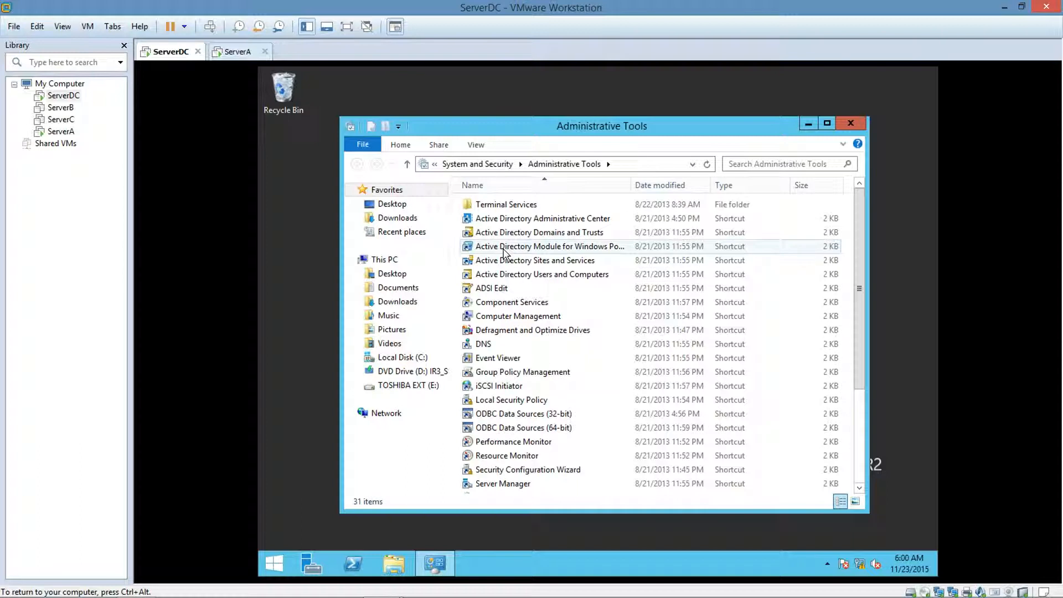
{"action": "left_click", "coordinate": [513, 277]}
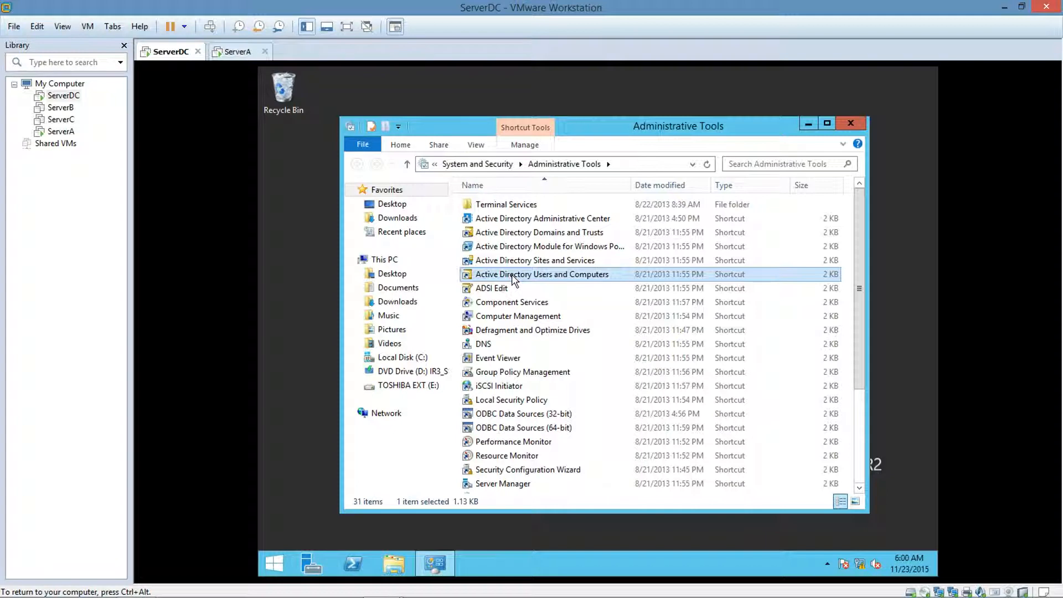
{"action": "double_click", "coordinate": [513, 275]}
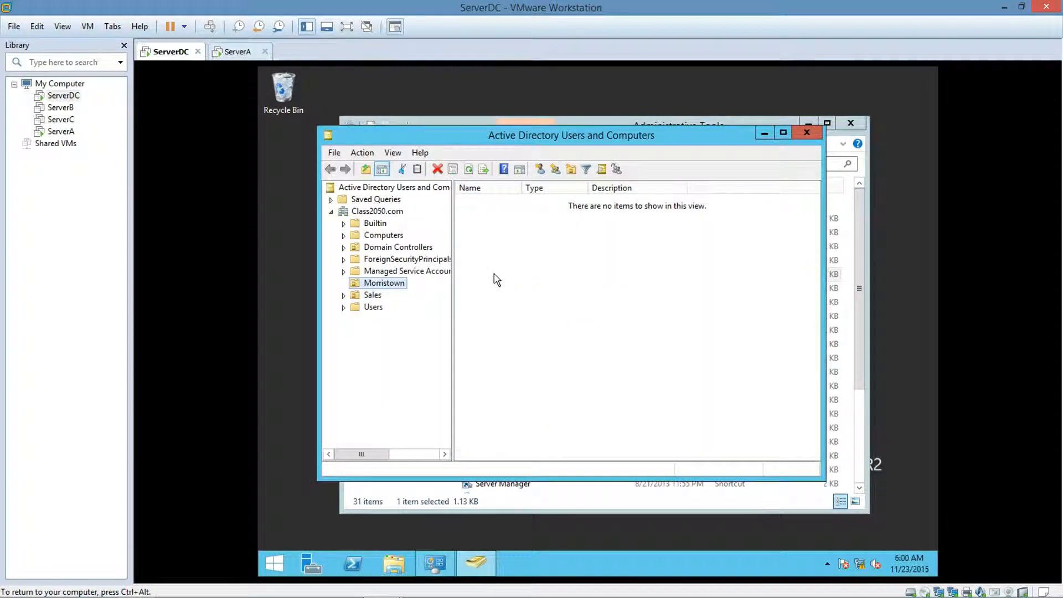
{"action": "left_click", "coordinate": [363, 308]}
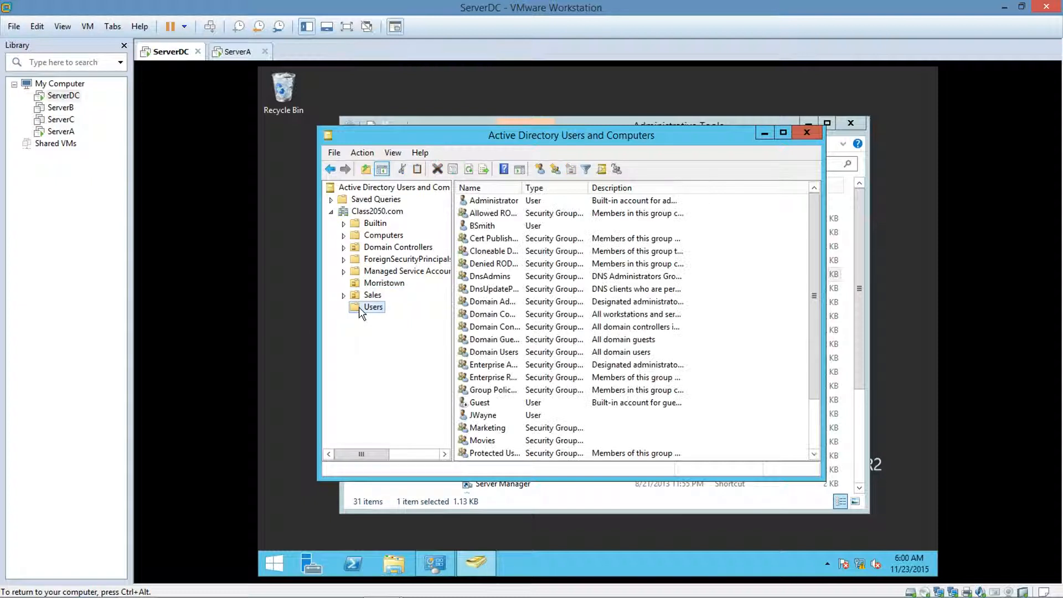
Set the logon script to Logon.bat in the profile of the user listed directly below Guest, then close the directory and Administrative Tools windows.
{"action": "double_click", "coordinate": [482, 415]}
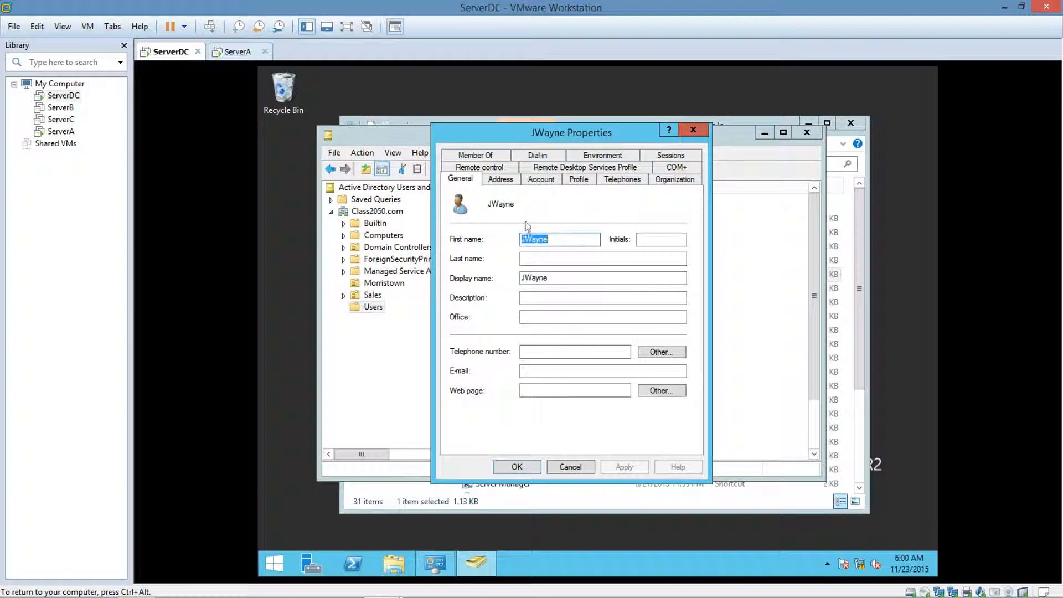
{"action": "left_click", "coordinate": [573, 181]}
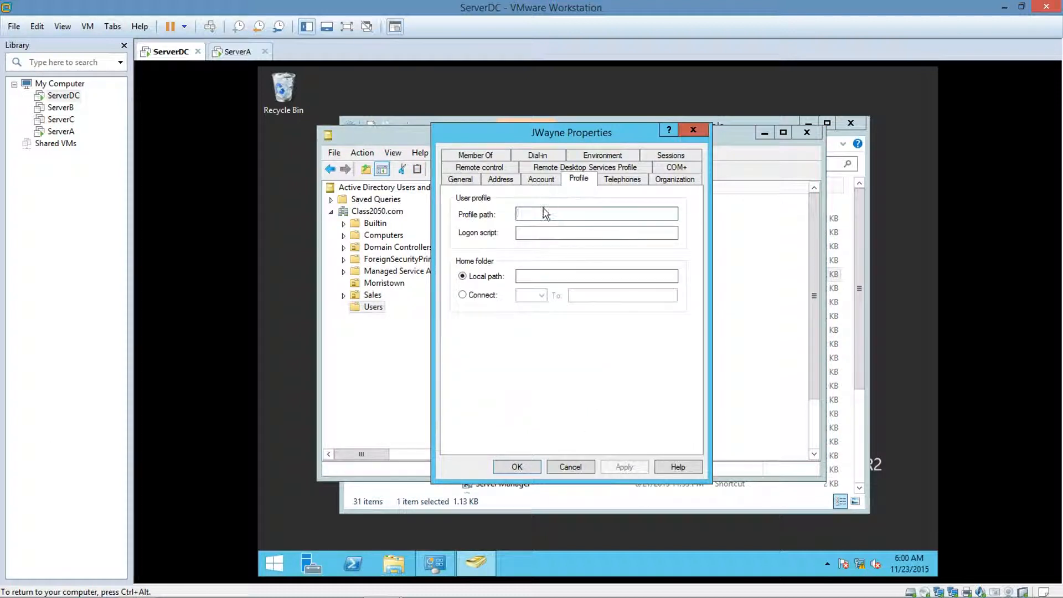
{"action": "left_click", "coordinate": [530, 234]}
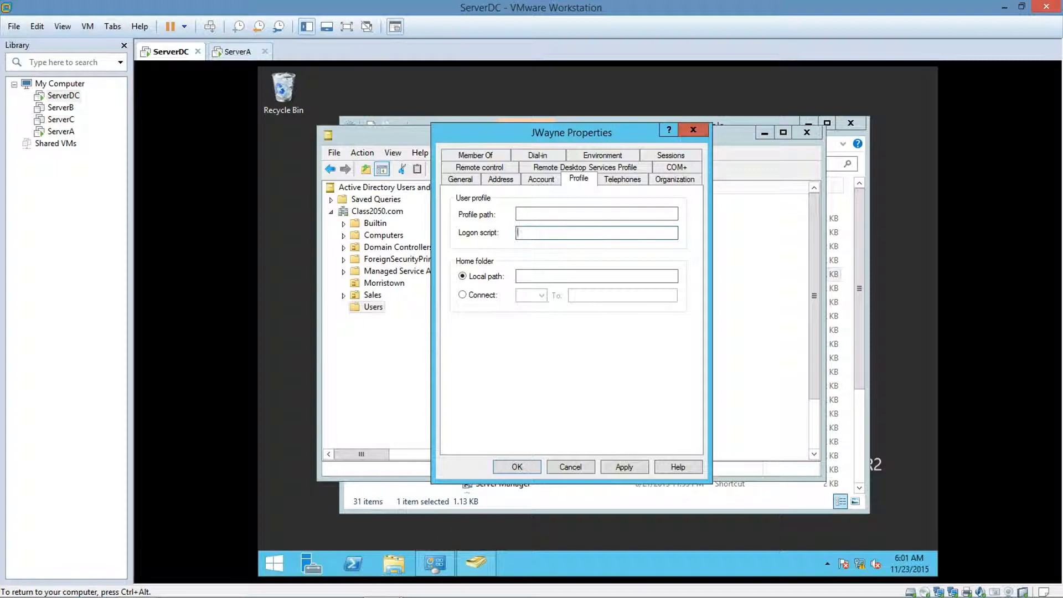
{"action": "type", "text": "Logo"}
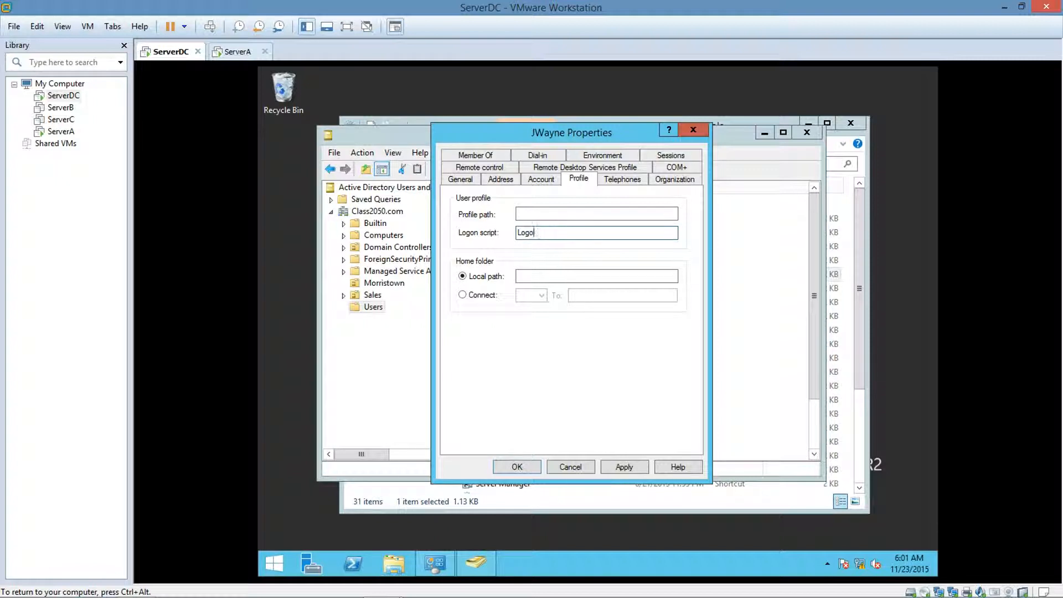
{"action": "type", "text": "n.bat"}
{"action": "left_click", "coordinate": [623, 467]}
{"action": "left_click", "coordinate": [529, 468]}
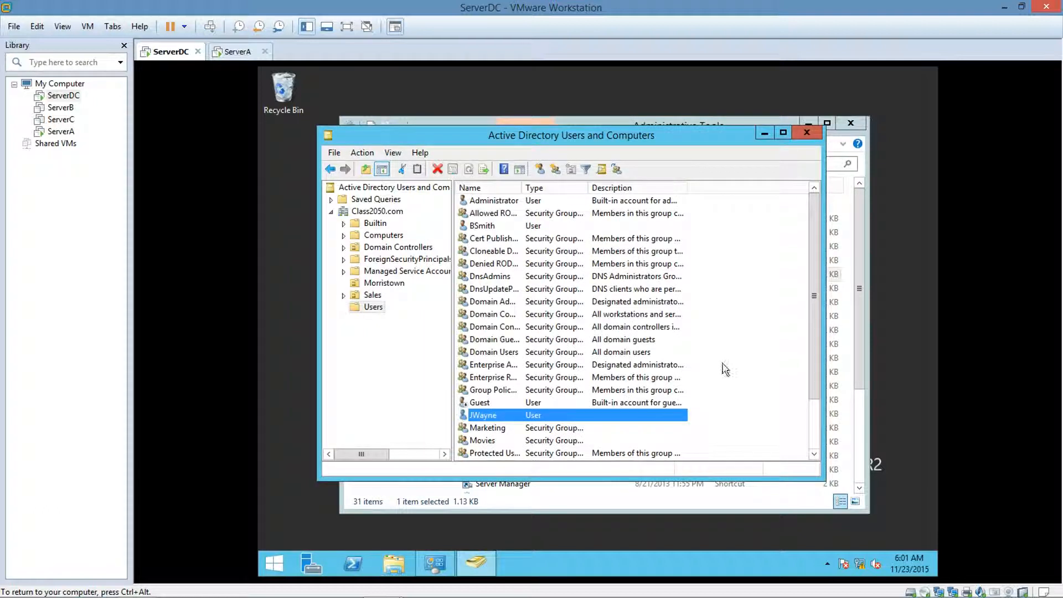
{"action": "left_click", "coordinate": [805, 133]}
{"action": "left_click", "coordinate": [850, 123]}
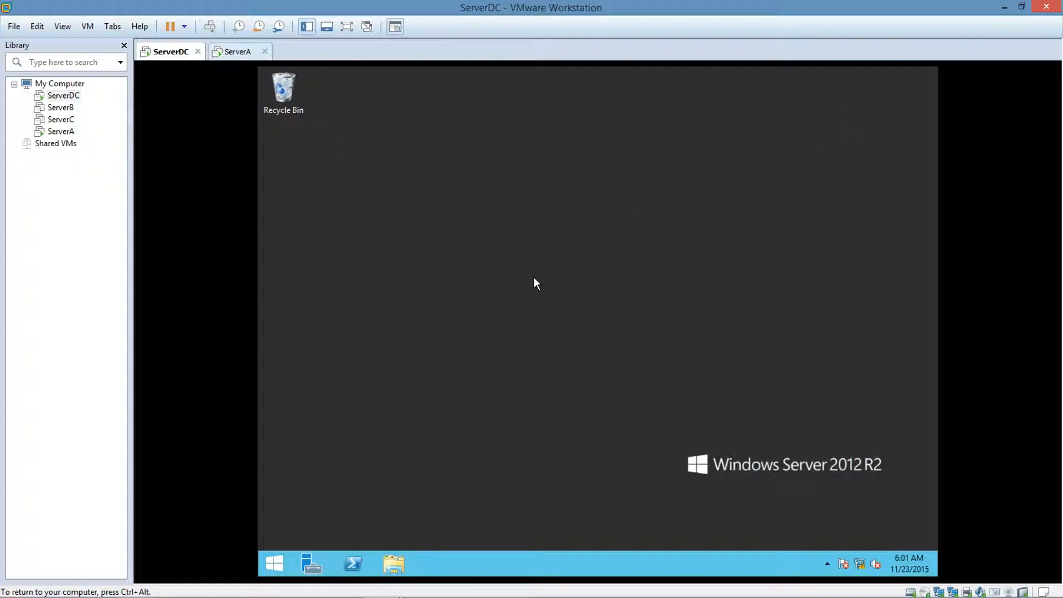